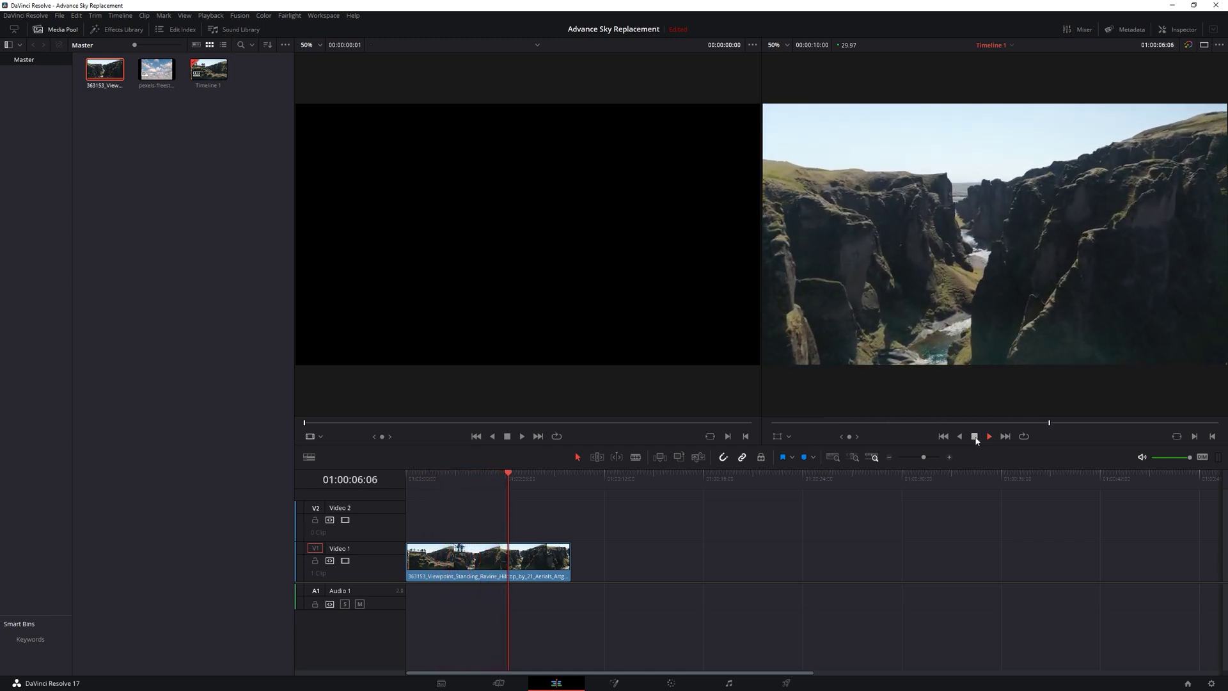
- Put the canyon clip on Video 2 and the cloudy sky clip on Video 1, extended to match
click(974, 437)
drag(490, 480, 312, 484)
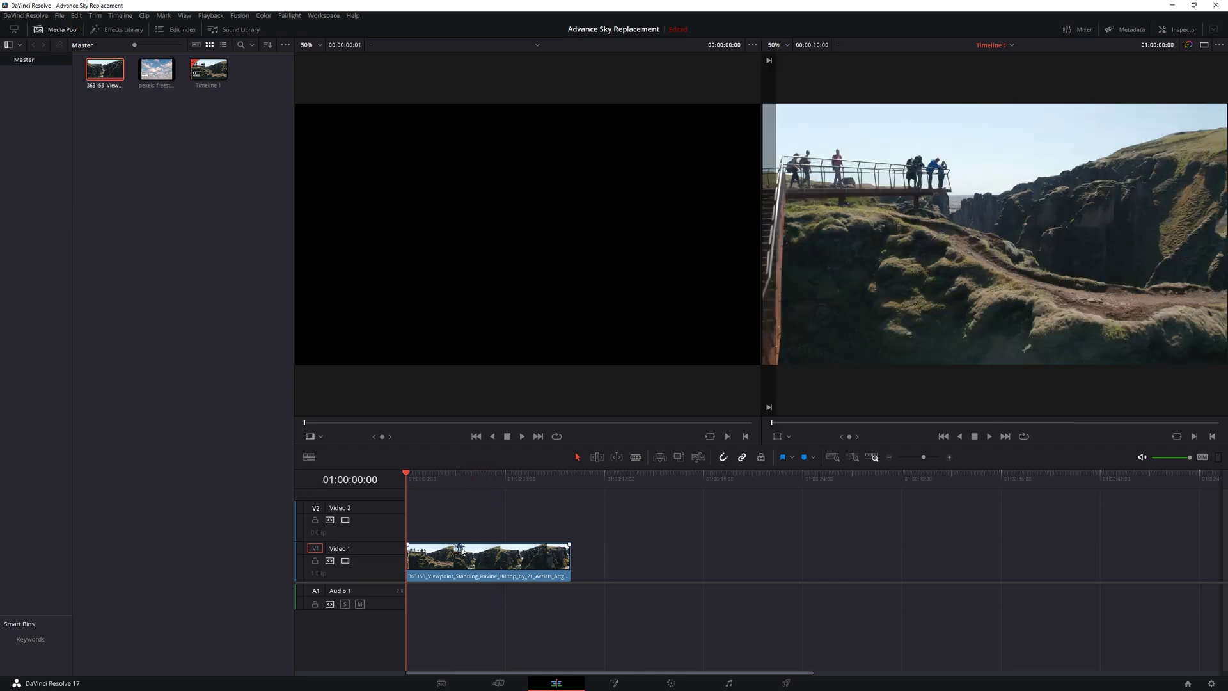
drag(466, 561, 467, 520)
drag(156, 69, 411, 558)
drag(485, 561, 569, 562)
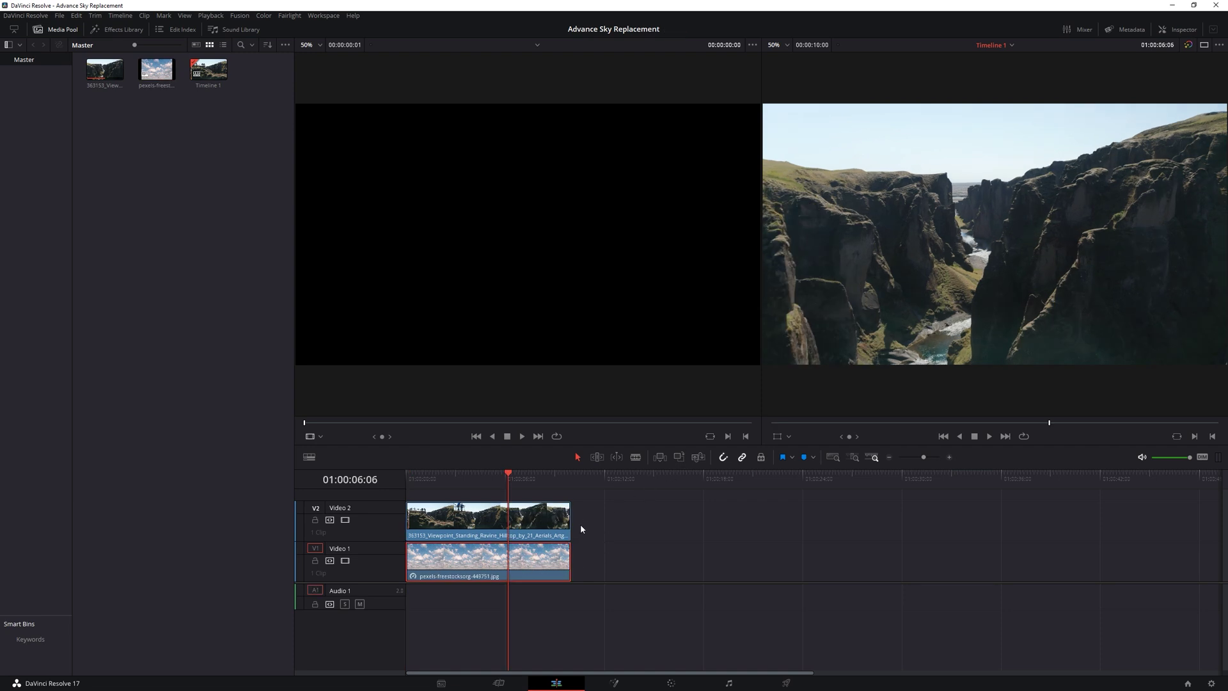
- Combine both stacked clips into Fusion Clip 1 and select it in the media pool
drag(606, 523, 537, 571)
right_click(541, 555)
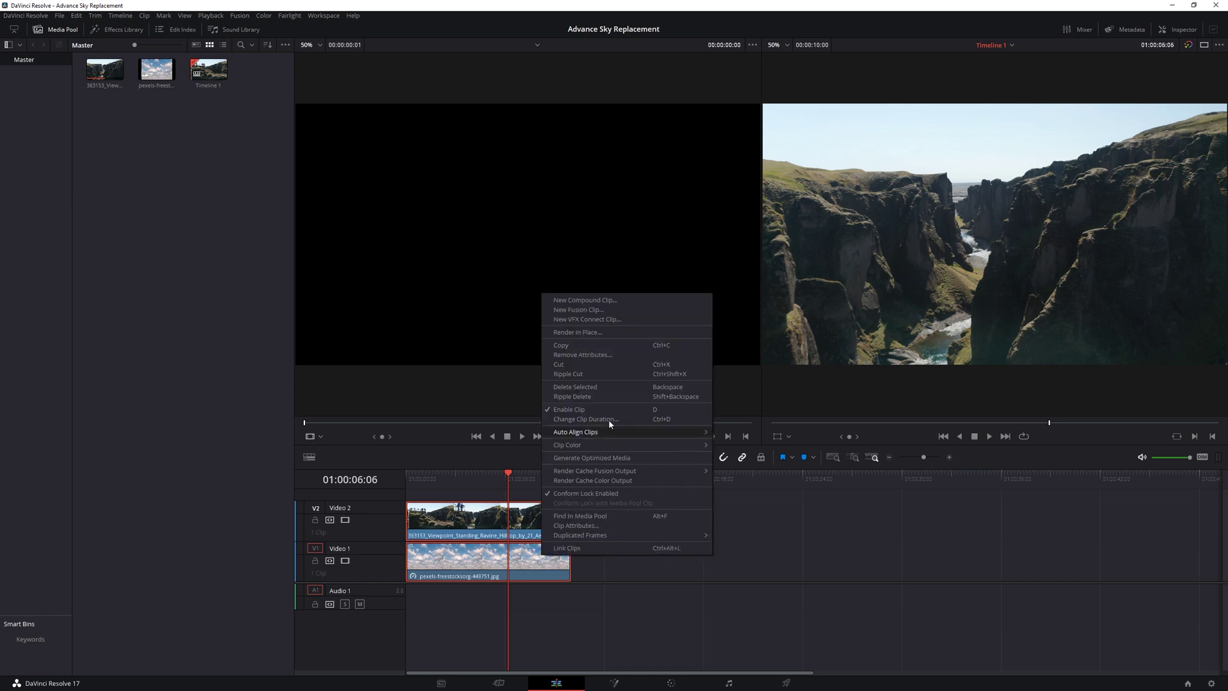
click(569, 311)
click(152, 84)
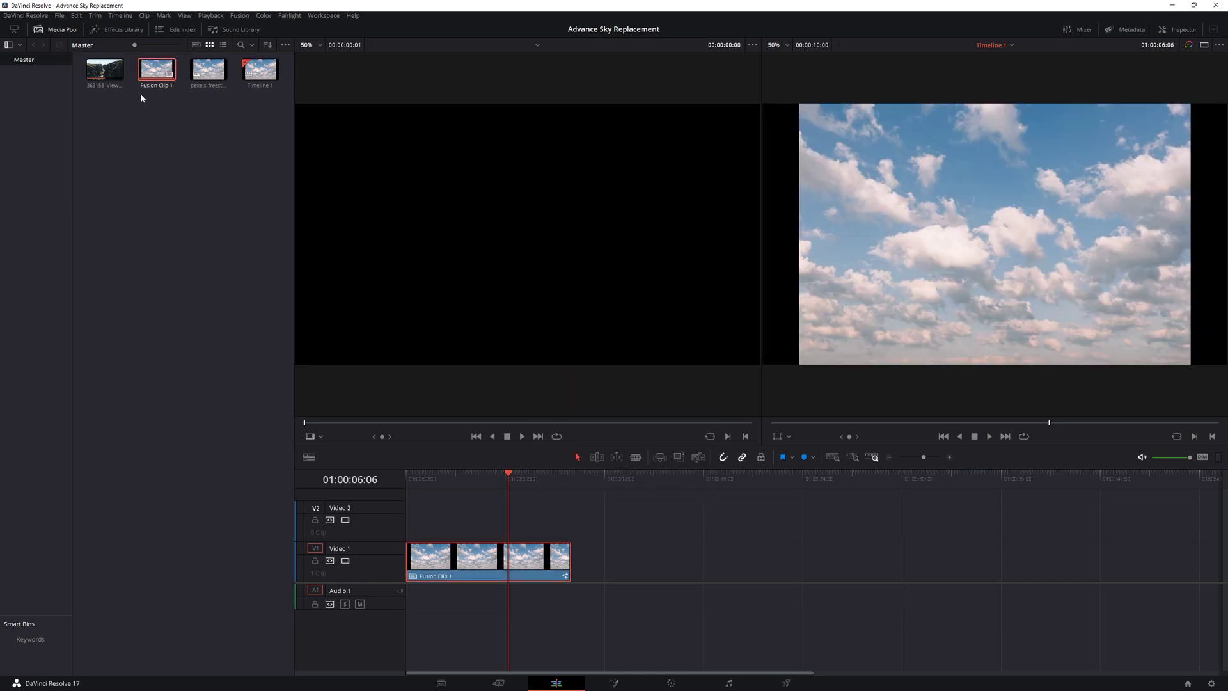
- On the Fusion page, place MediaIn1 above Merge1 and Merge1 lower, and view MediaIn1 on the left
click(612, 683)
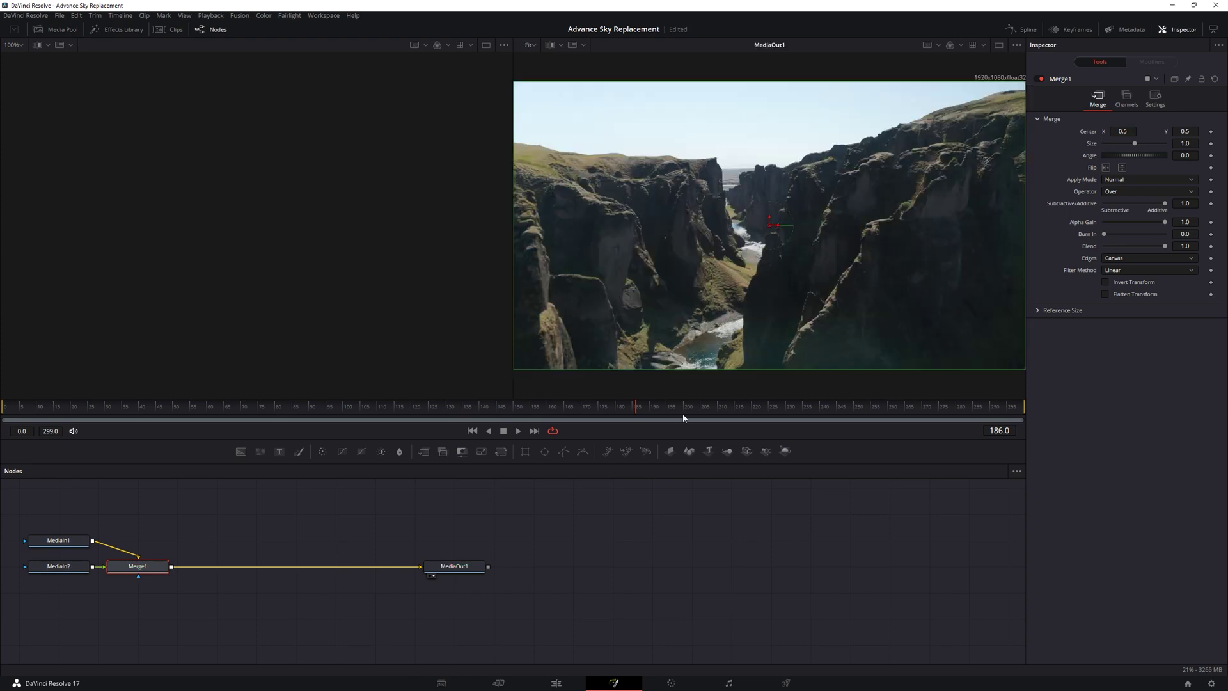
drag(247, 609, 506, 603)
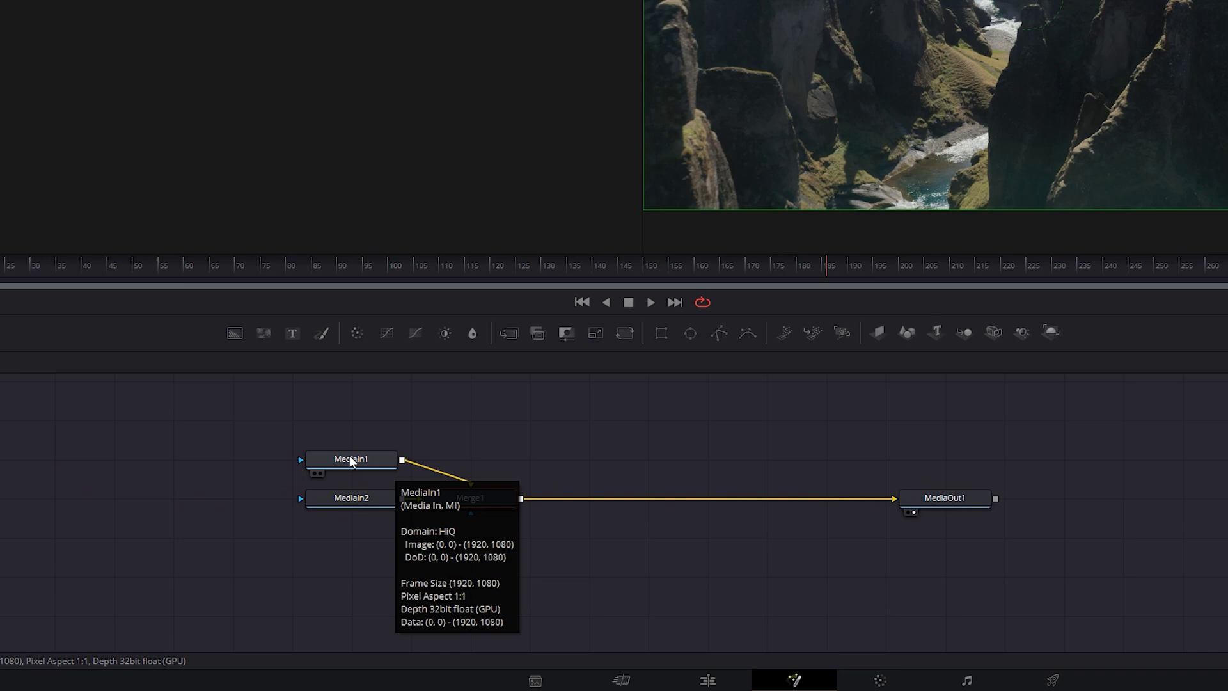
drag(382, 463, 579, 436)
drag(490, 503, 568, 597)
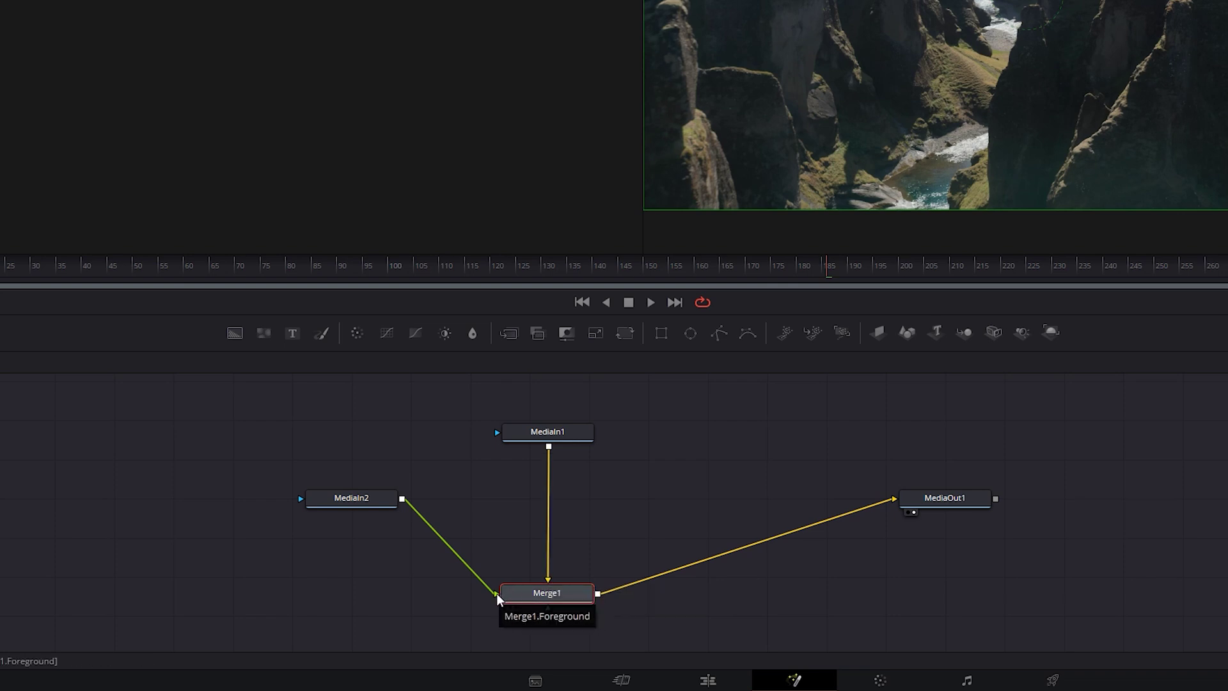
click(563, 431)
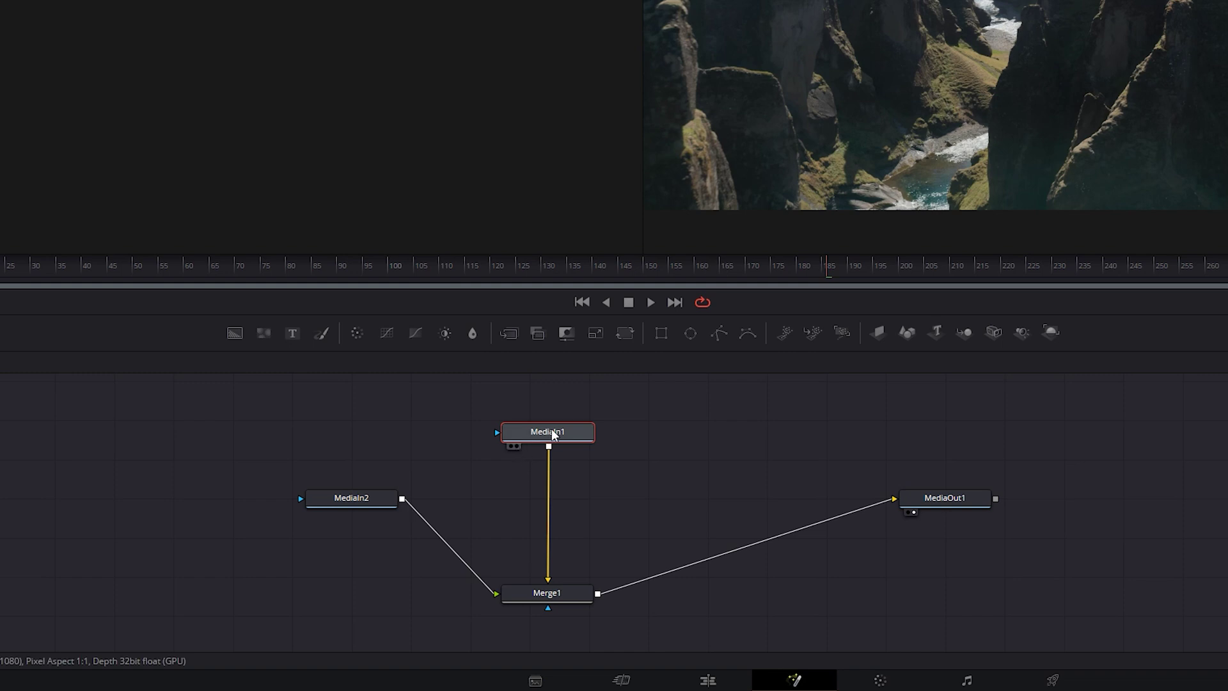
key(1)
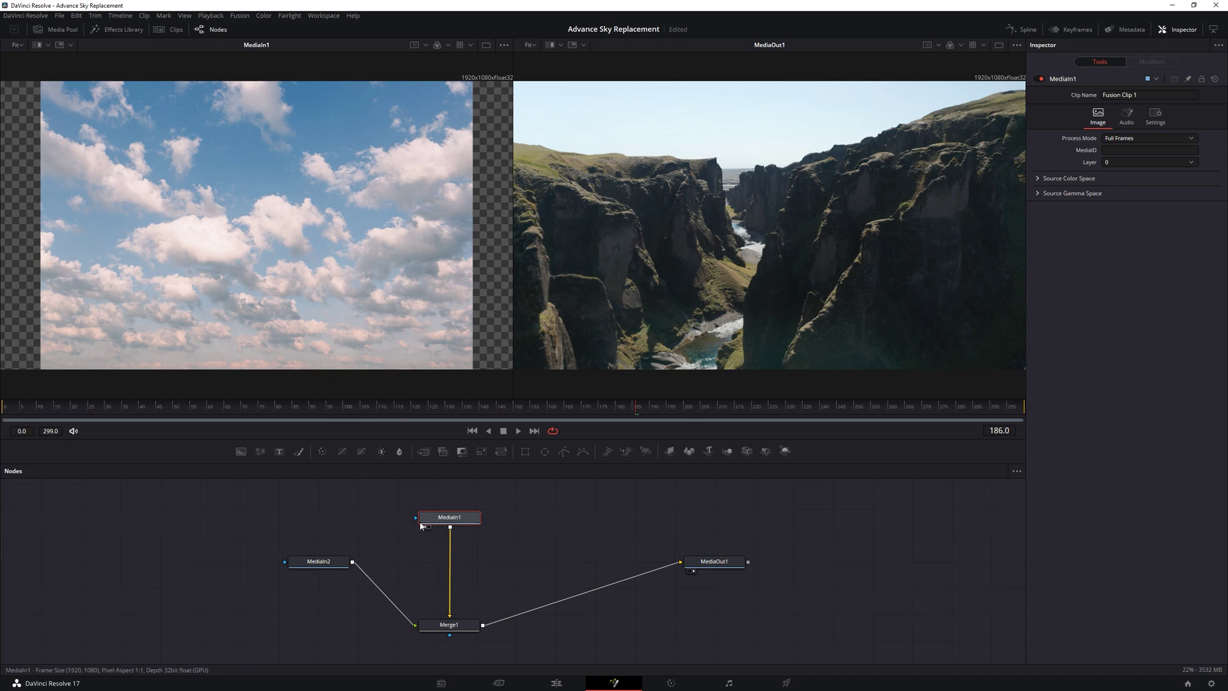
- Preview MediaIn2 (canyon) and then MediaIn1 (sky) in the left viewer
click(331, 565)
key(1)
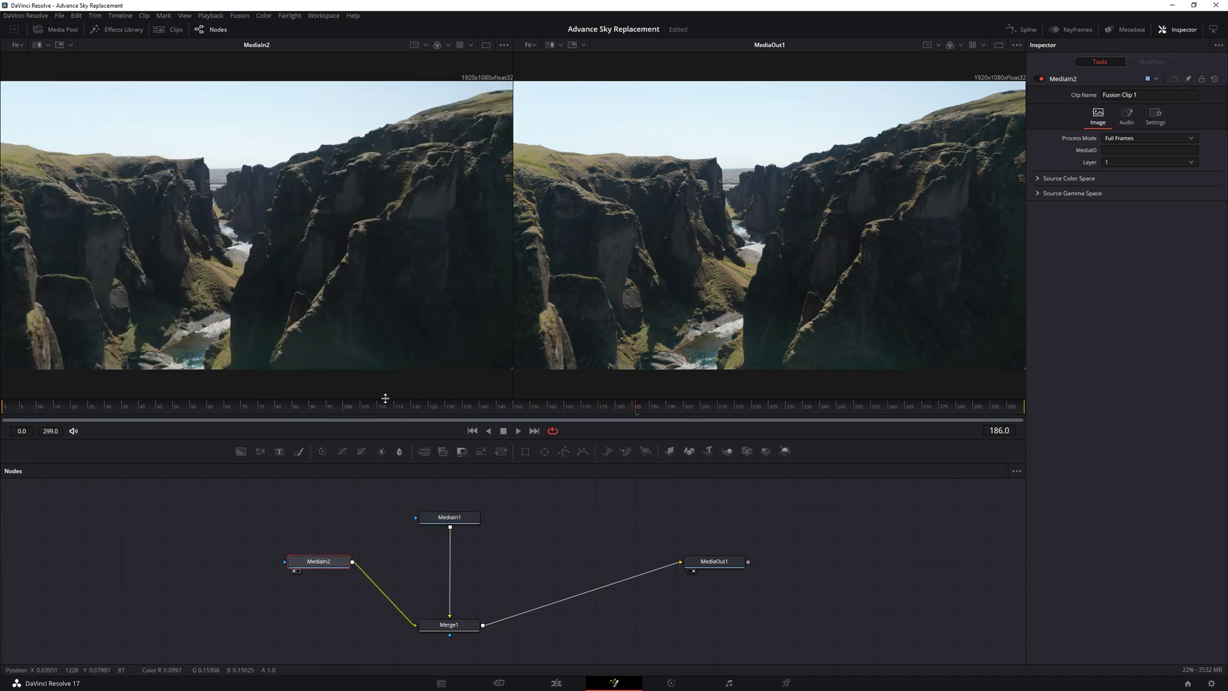
click(455, 518)
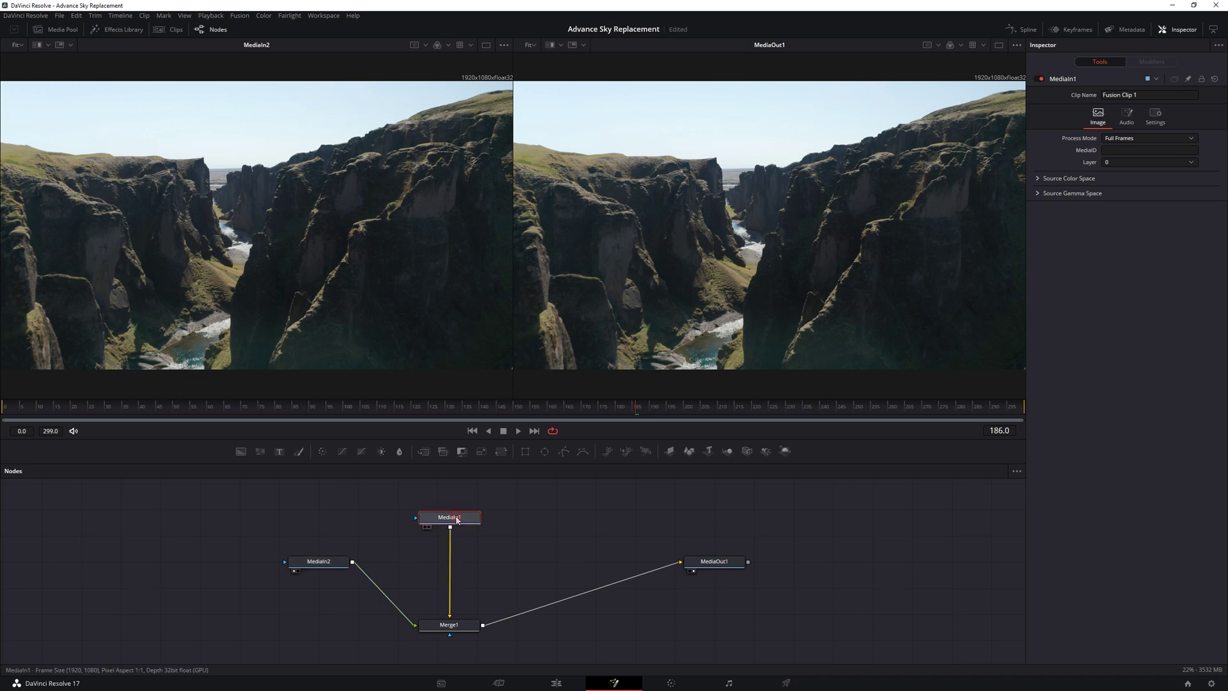
key(1)
- Rename the MediaIn2 node to Main
click(315, 563)
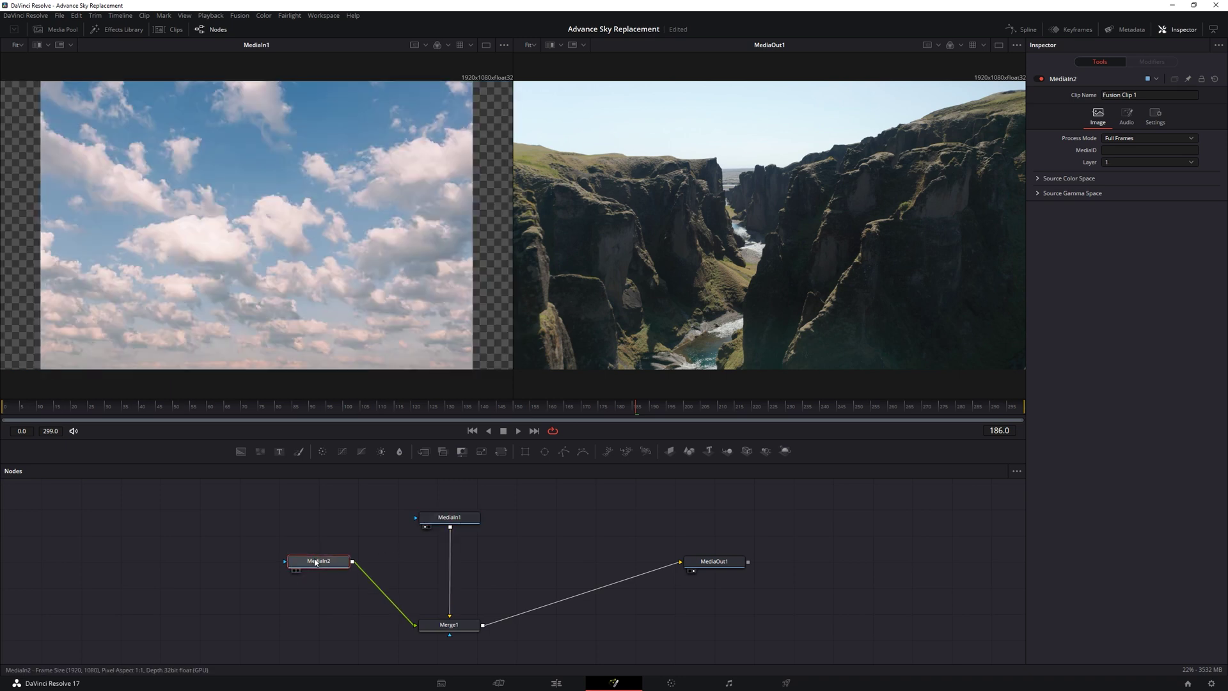
key(F2)
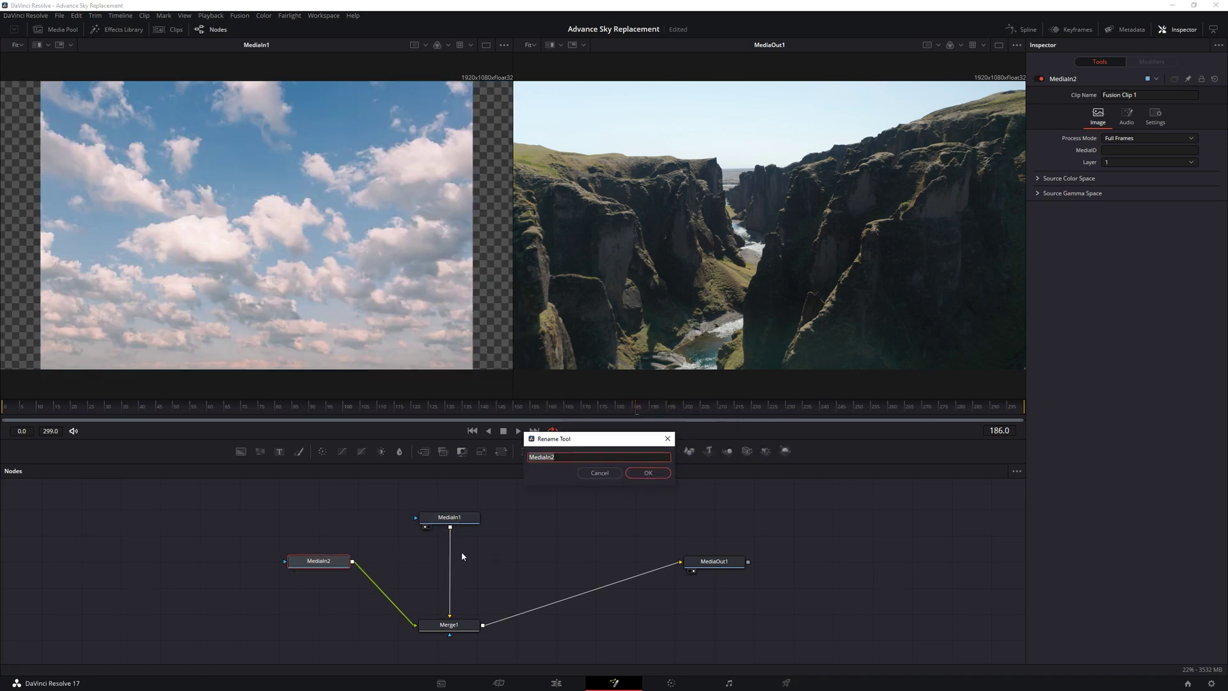
text(Main)
key(Return)
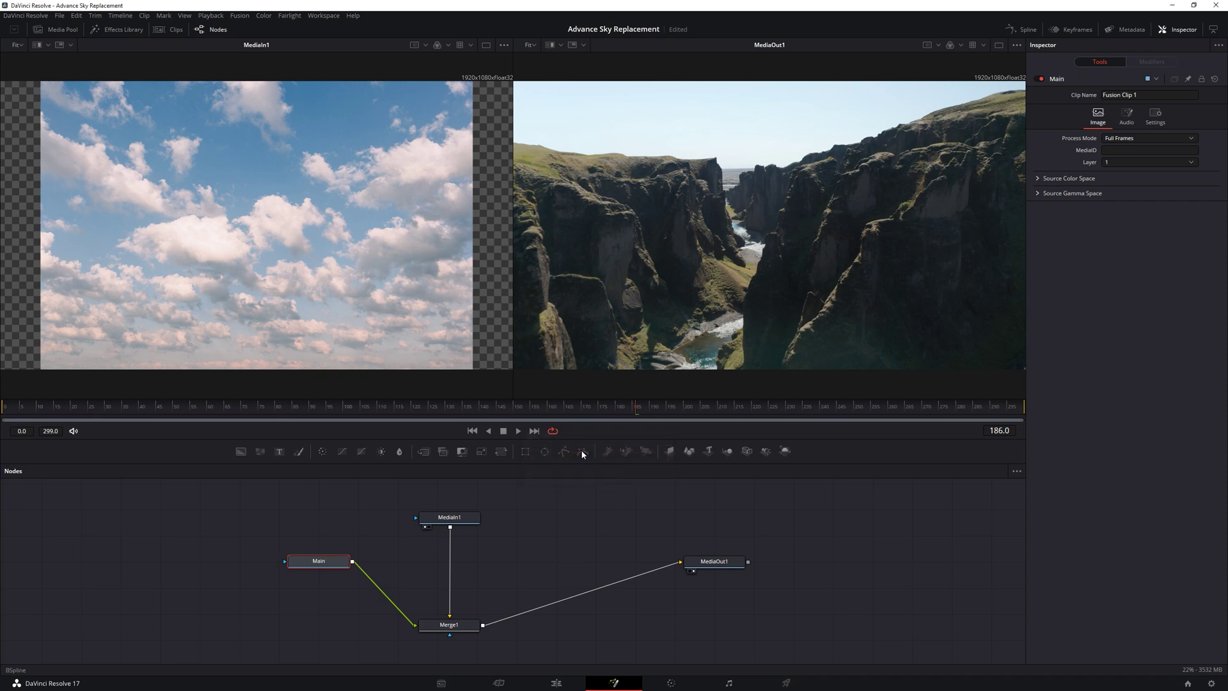
- Rename the MediaIn1 node to Clouds
click(449, 517)
key(F2)
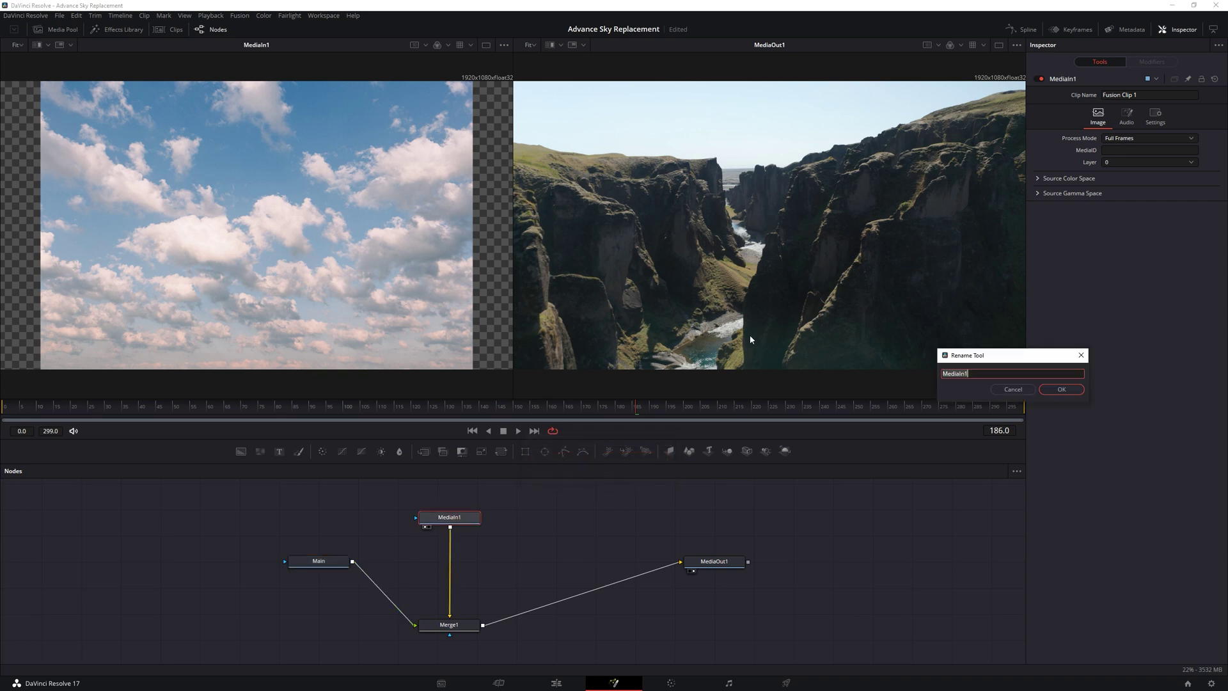
drag(593, 332, 536, 452)
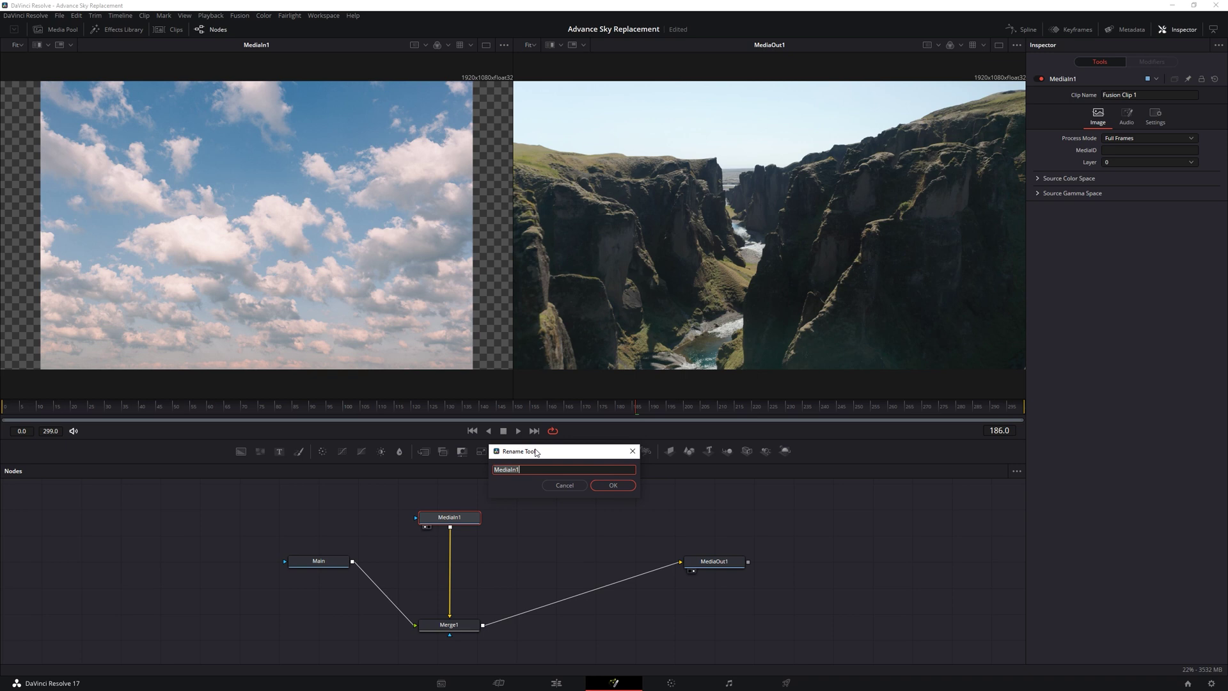
text(Clouds)
key(Return)
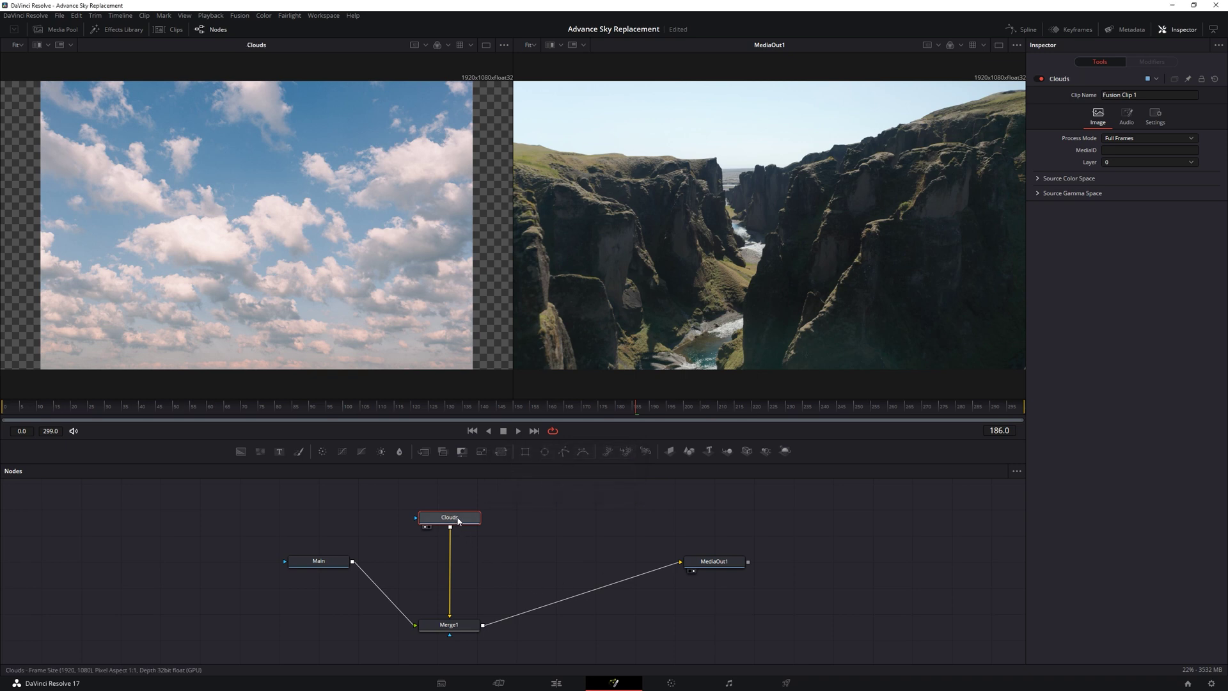
- Rearrange Clouds and Main, and insert a Luma Keyer after the Main node
drag(458, 522, 497, 511)
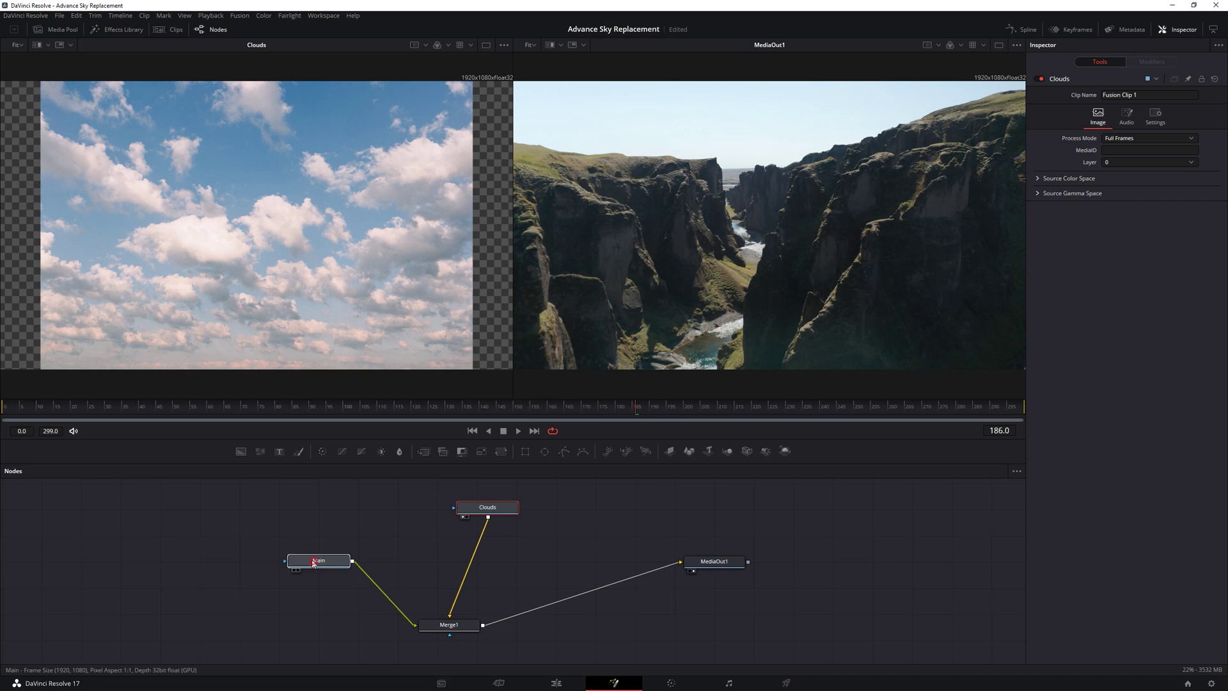
drag(314, 562, 246, 542)
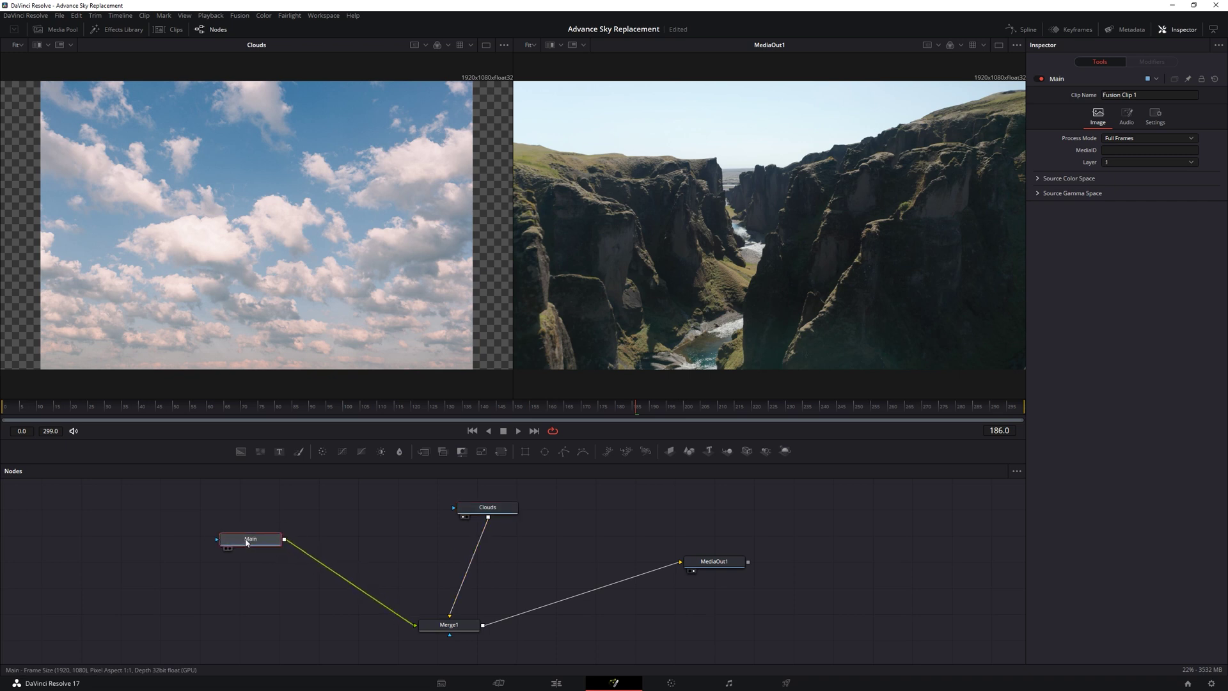
key(shift+space)
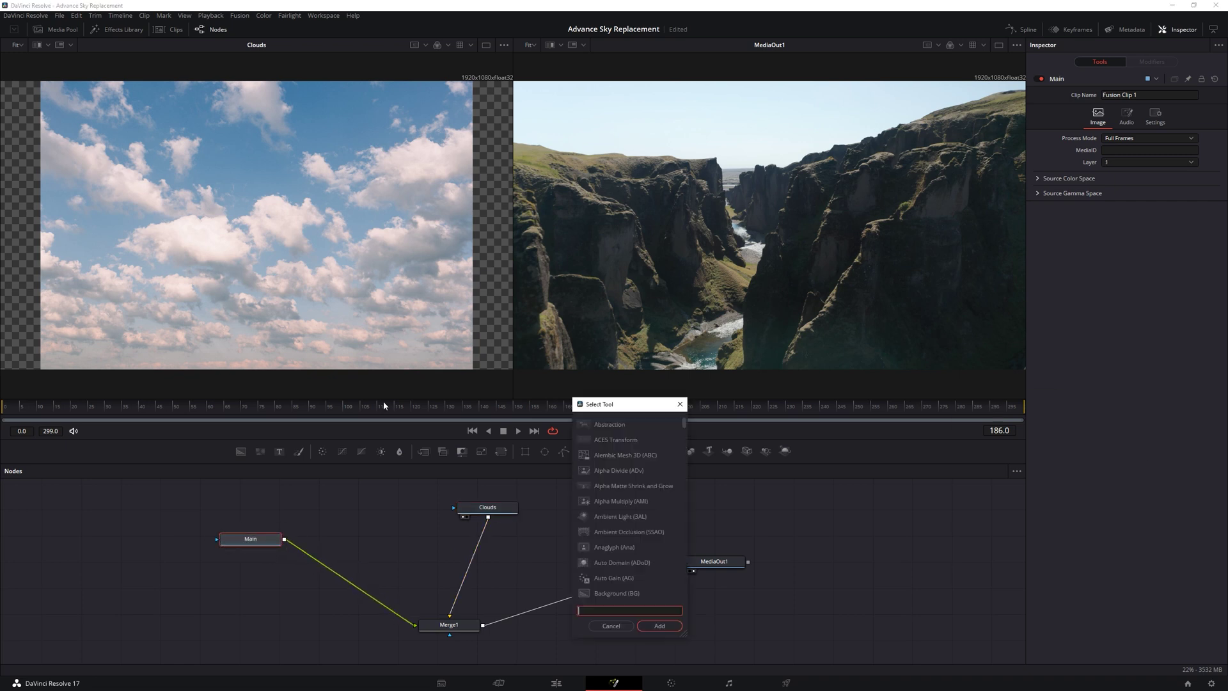
drag(627, 405, 375, 326)
text(luma)
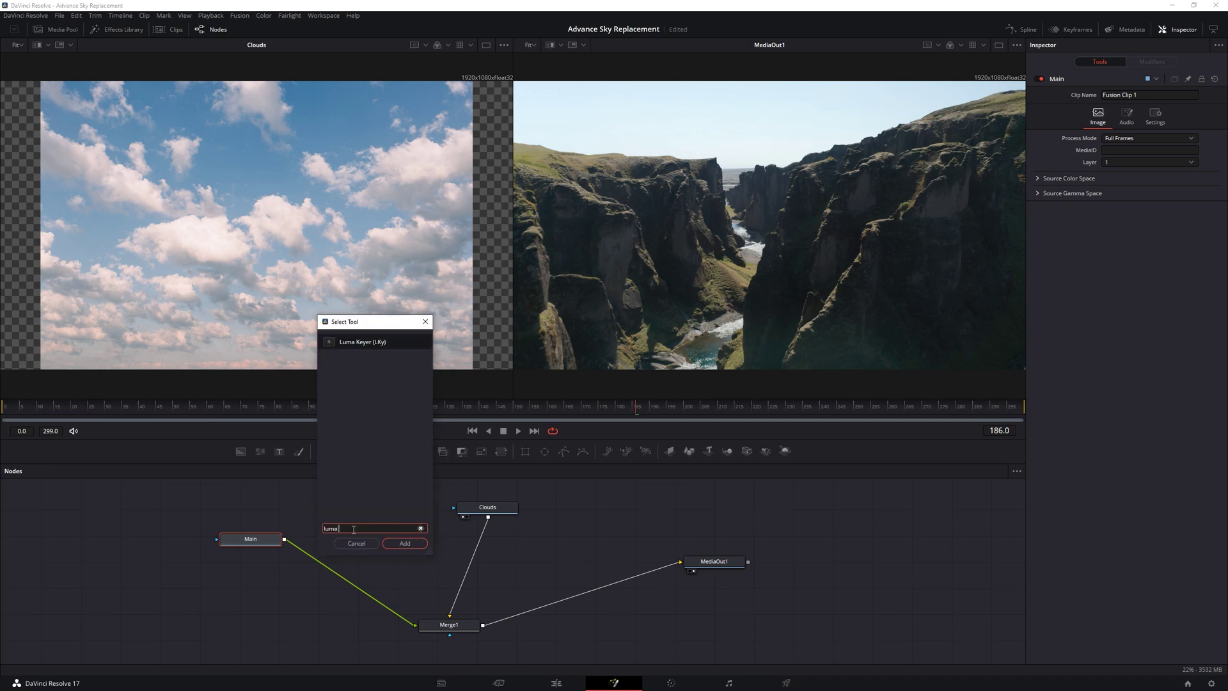
key(Return)
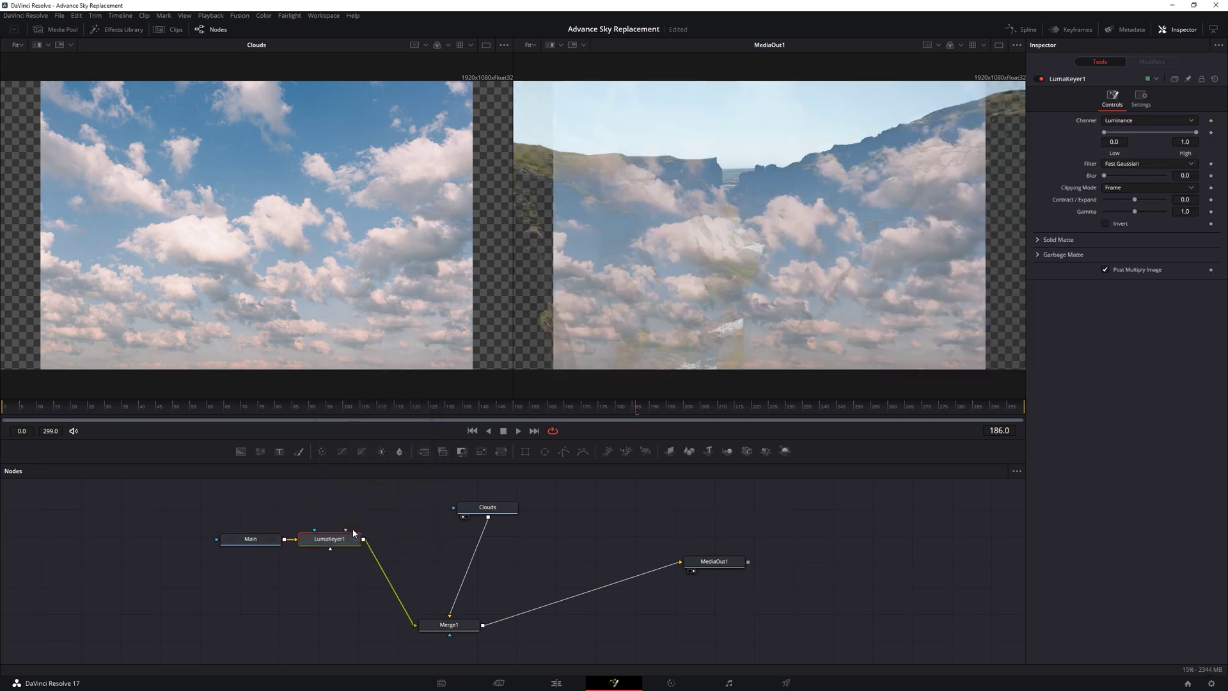
drag(344, 541, 344, 569)
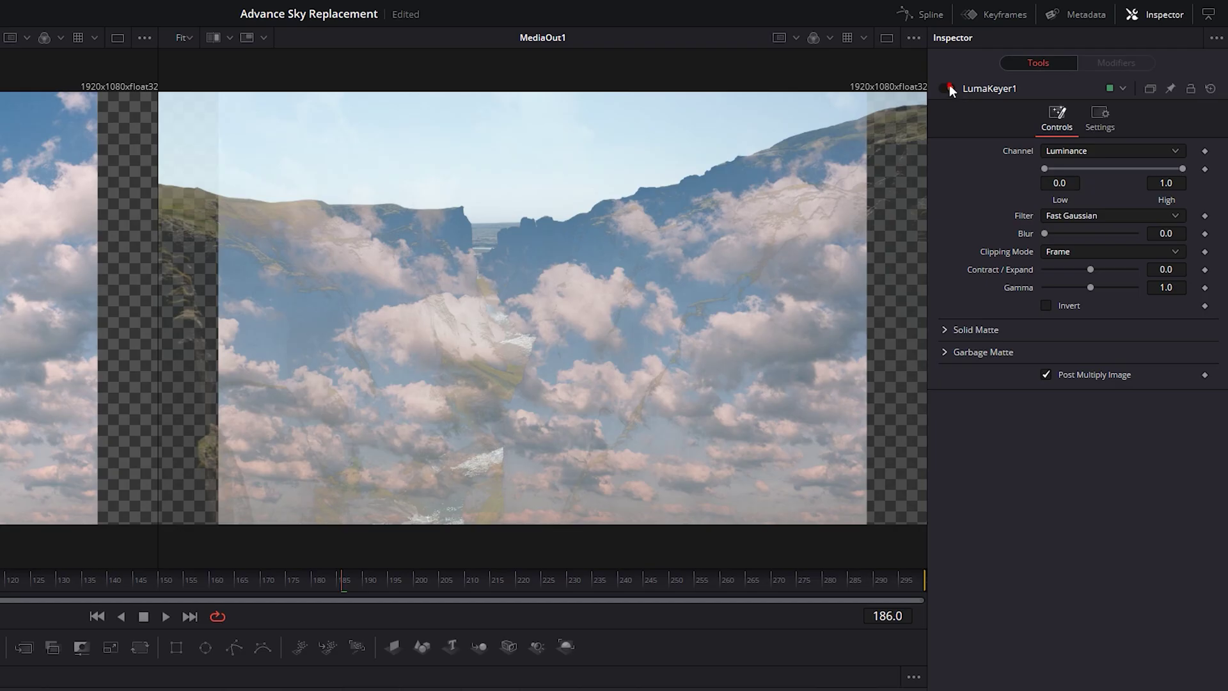
- Invert LumaKeyer1 and raise its Low threshold to 0.8 to clean the sky key
click(948, 88)
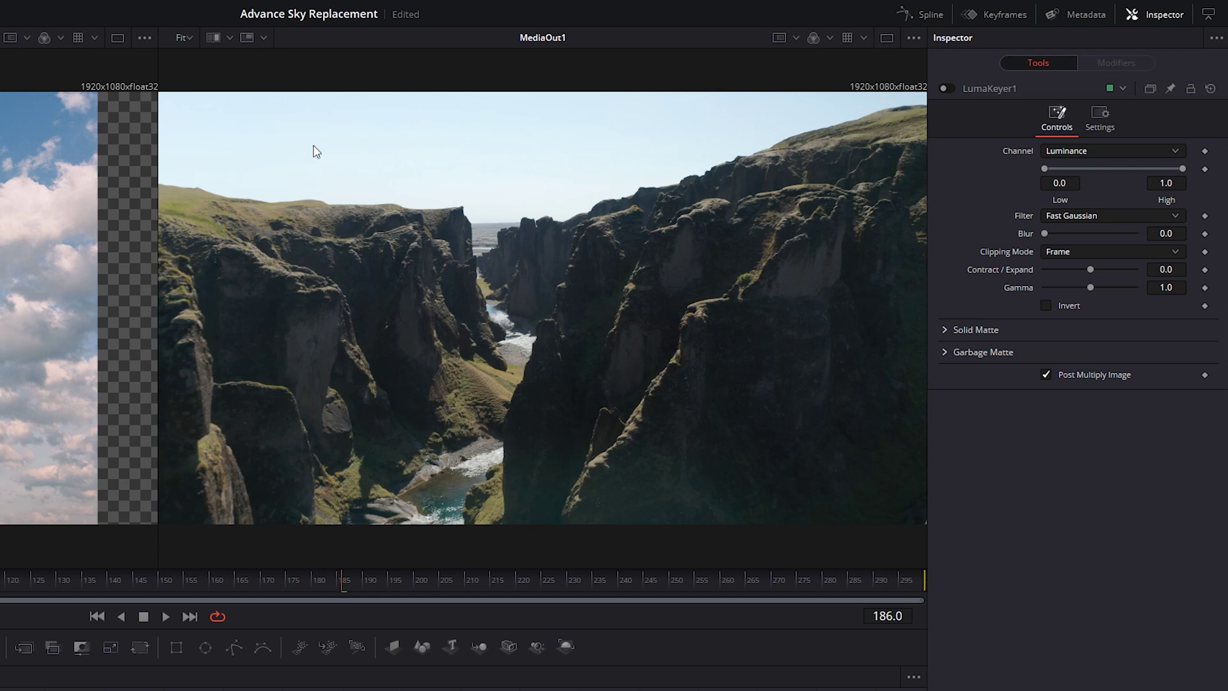
click(947, 88)
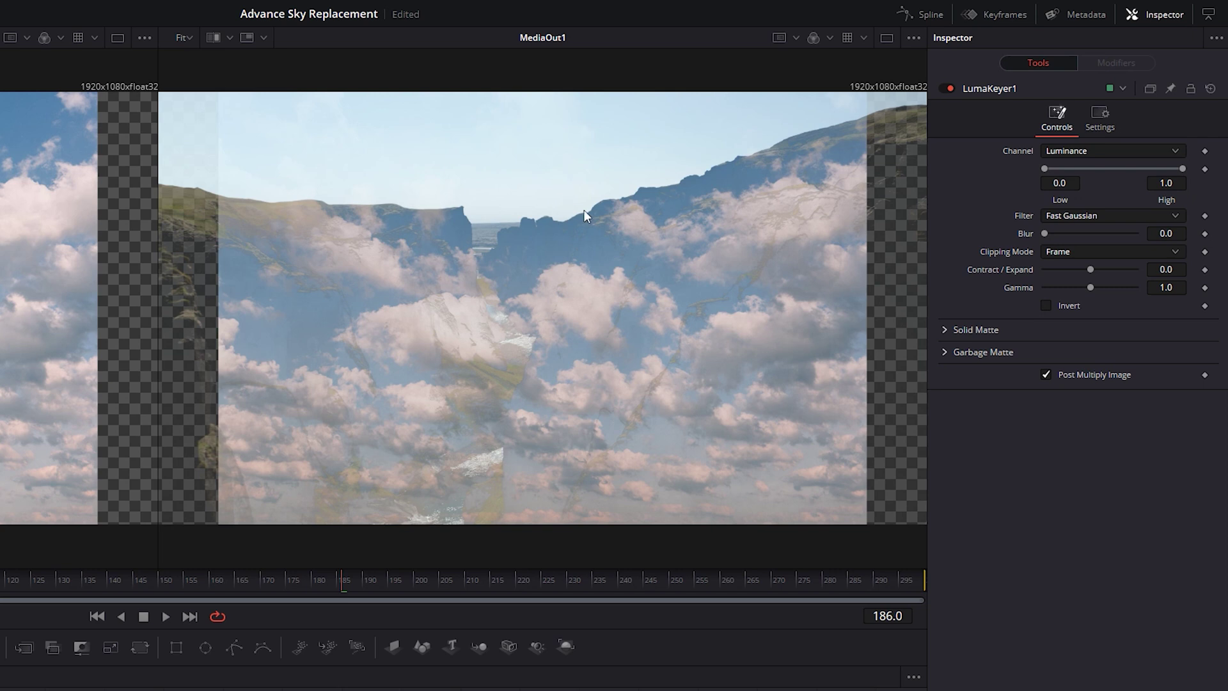
click(1047, 306)
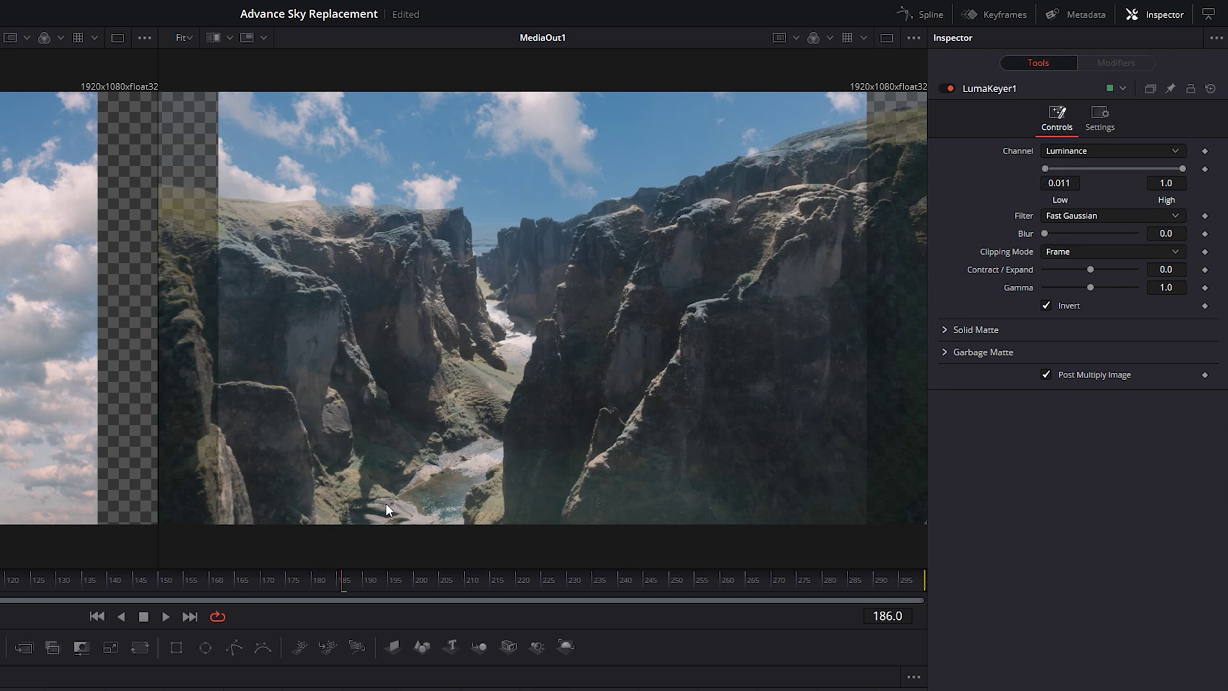
drag(1039, 165, 1102, 182)
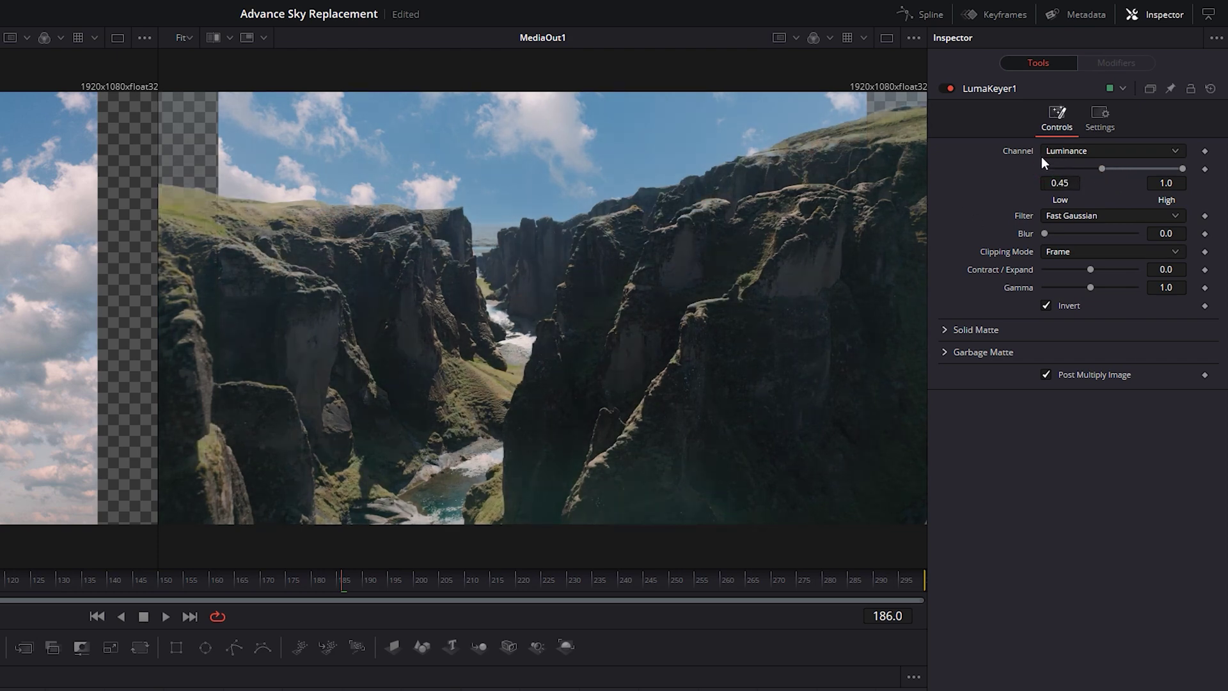
drag(1103, 165, 1149, 171)
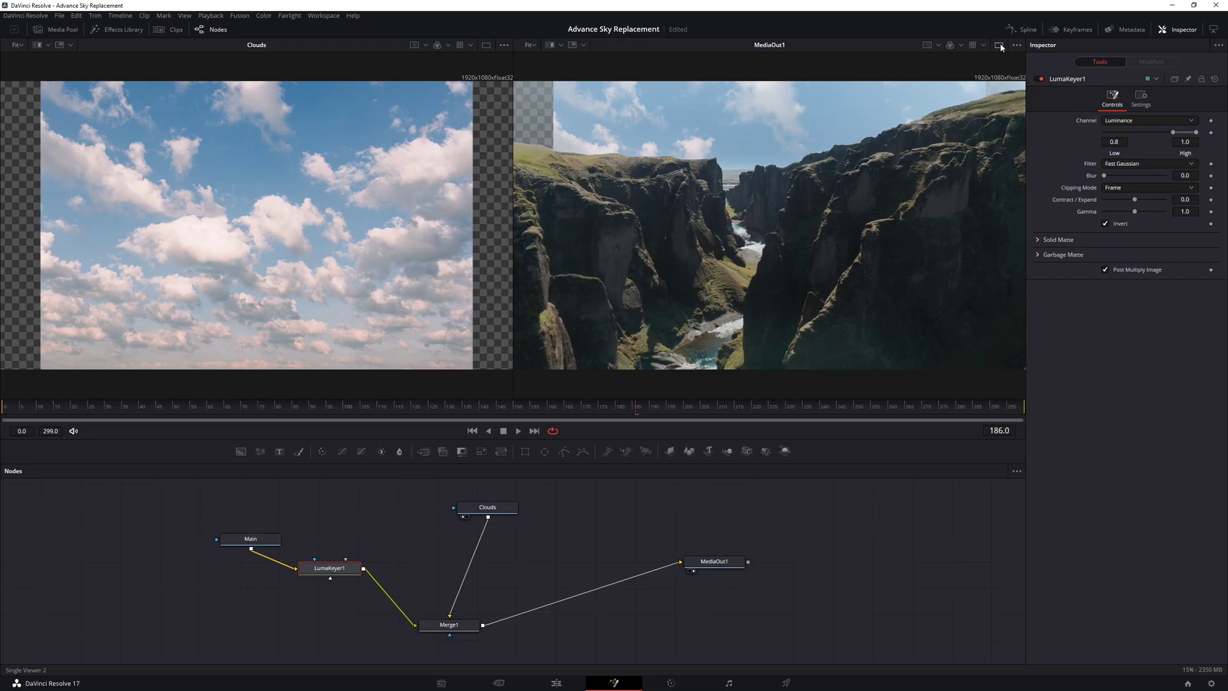
- Load the Clouds node in the left viewer beside the MediaOut1 composite
click(1000, 46)
scroll(611, 216, down, 2)
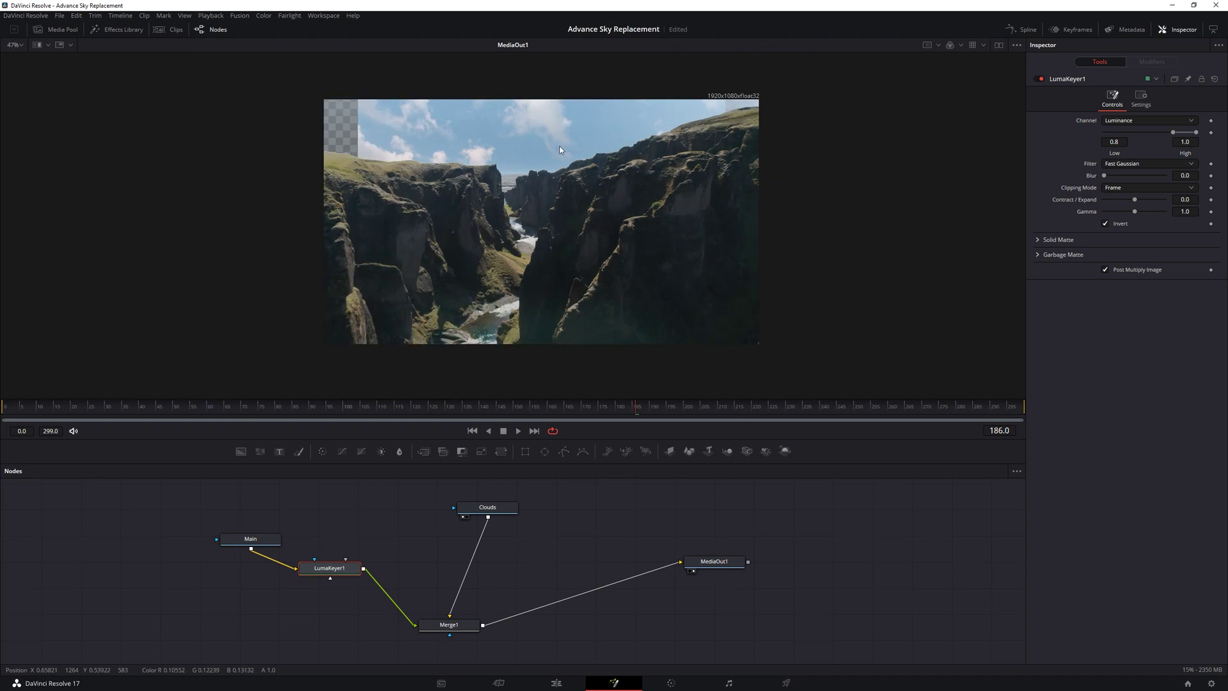
scroll(504, 238, up, 2)
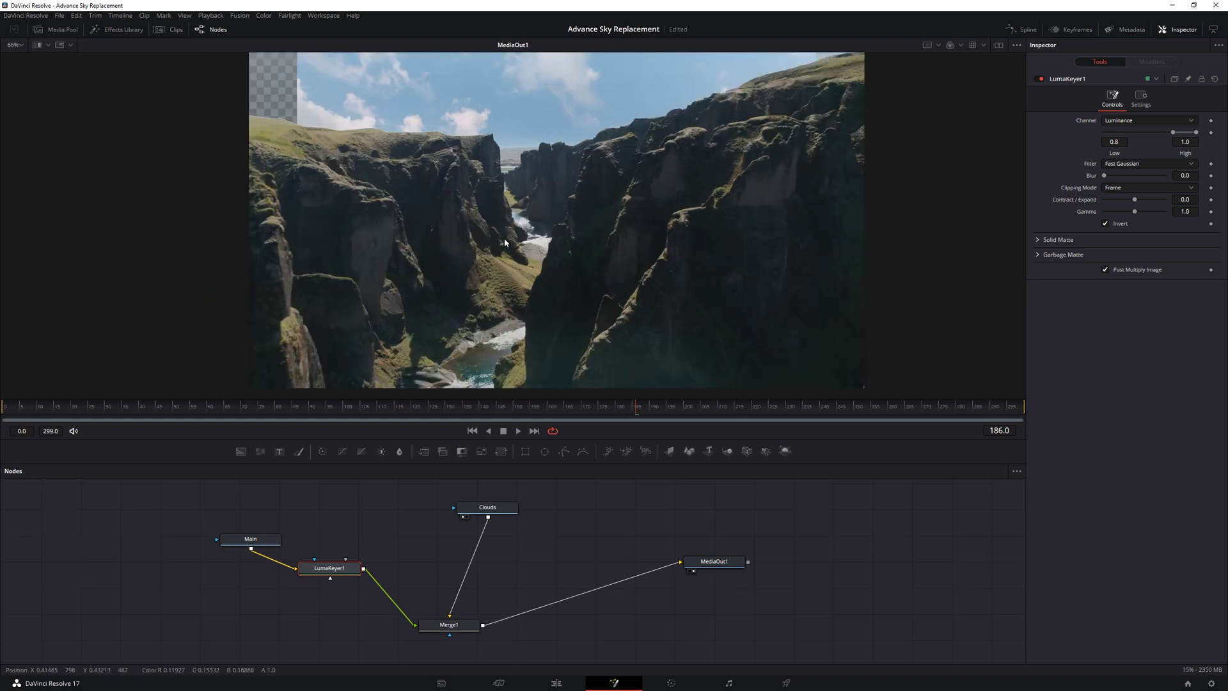
click(497, 512)
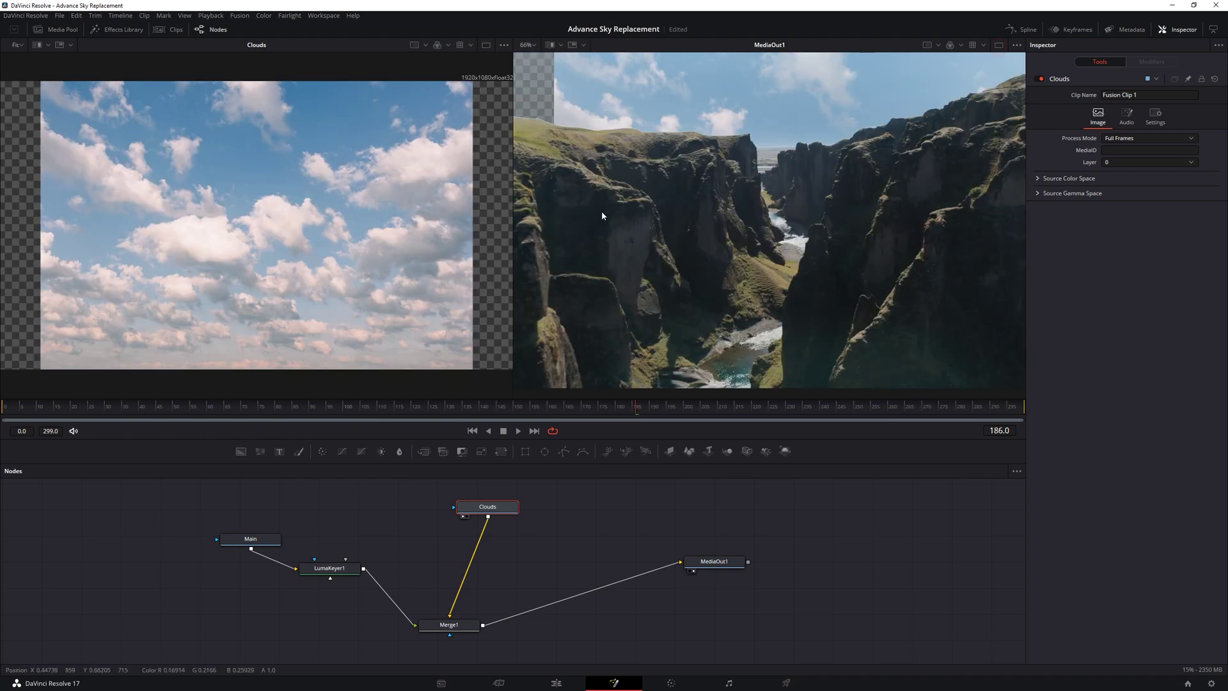
click(998, 45)
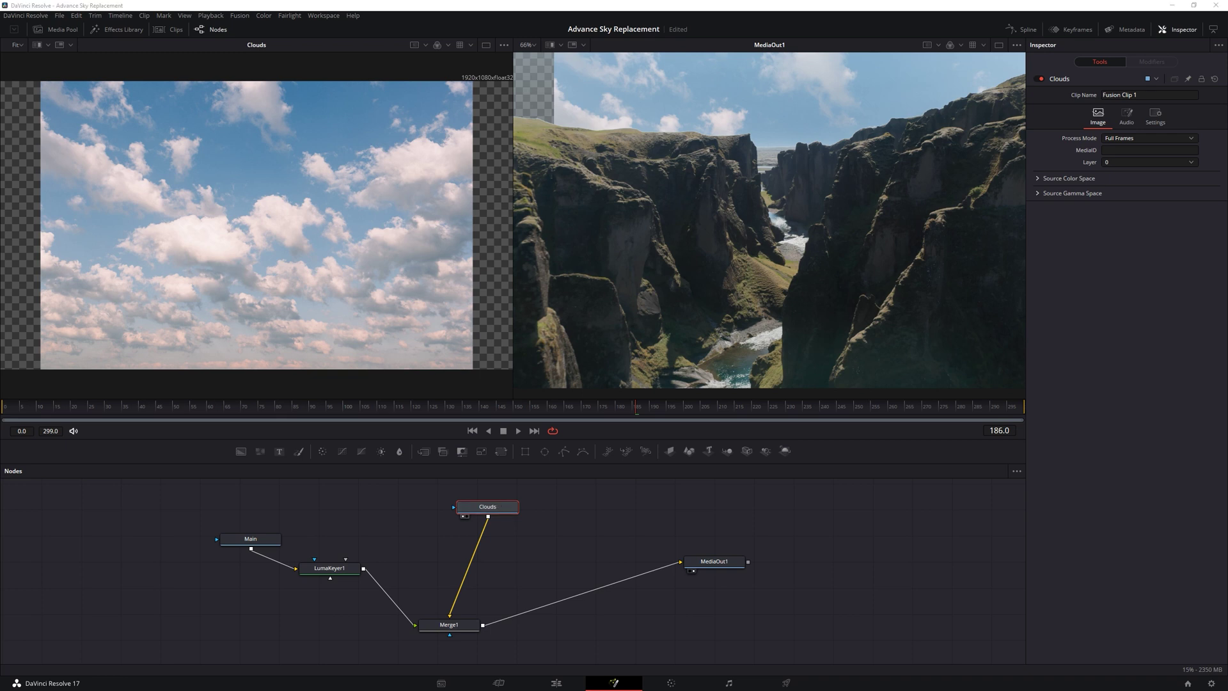
- Add a Transform node after Clouds and raise the sky to Center Y 1.174418
drag(875, 399, 609, 350)
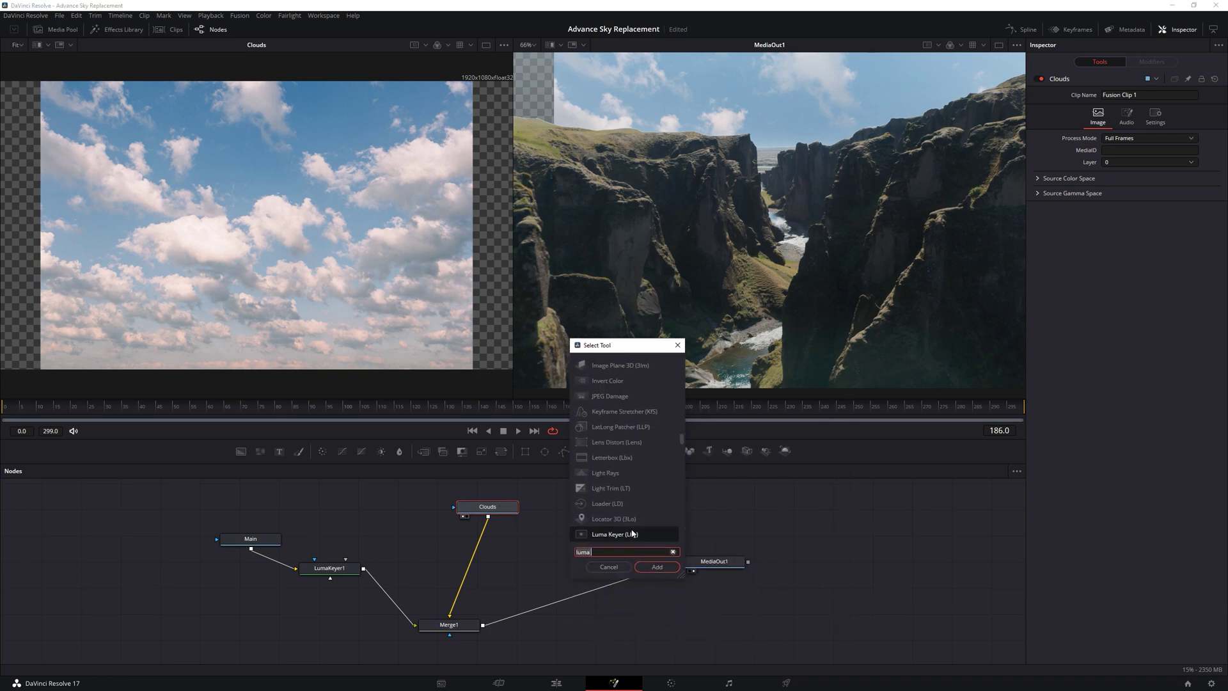
text(transf)
key(Return)
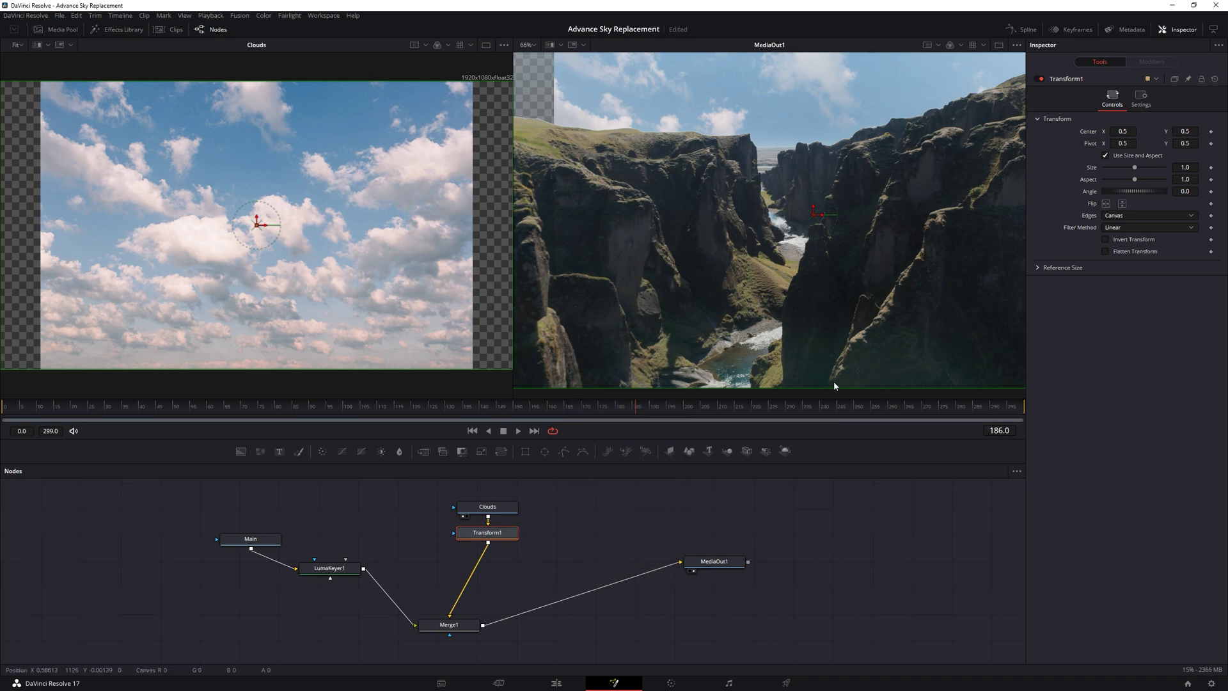
drag(813, 210, 837, 4)
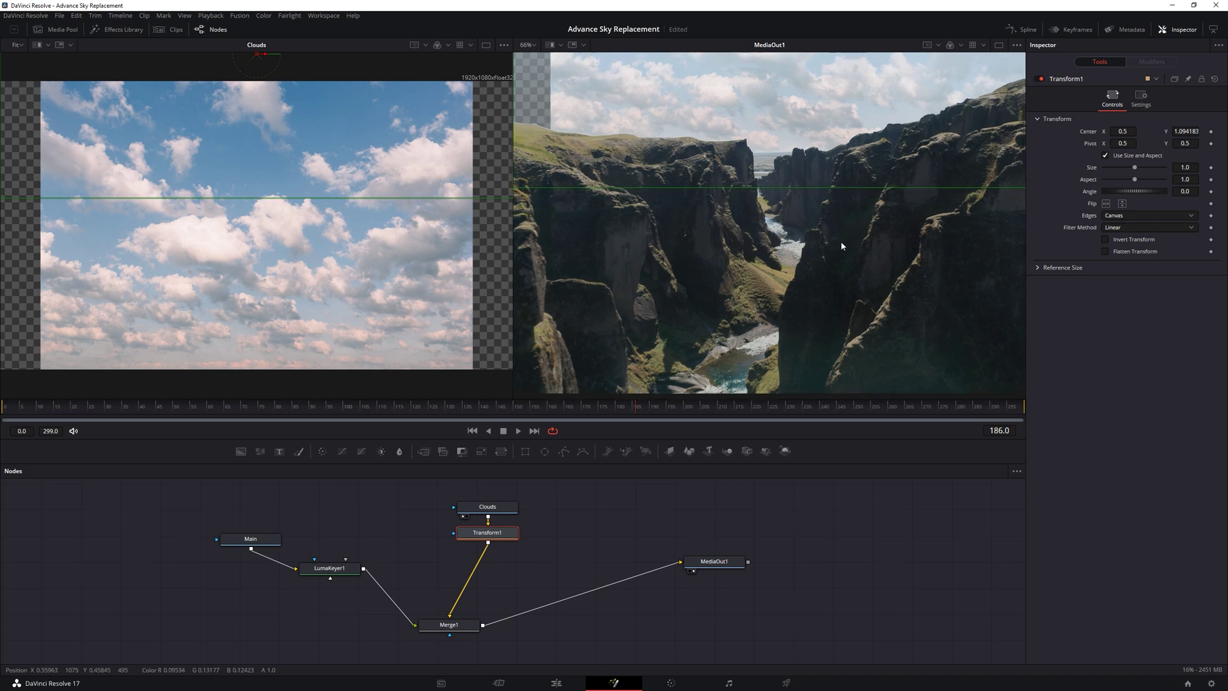
drag(840, 240, 816, 289)
scroll(807, 253, down, 2)
scroll(800, 211, up, 3)
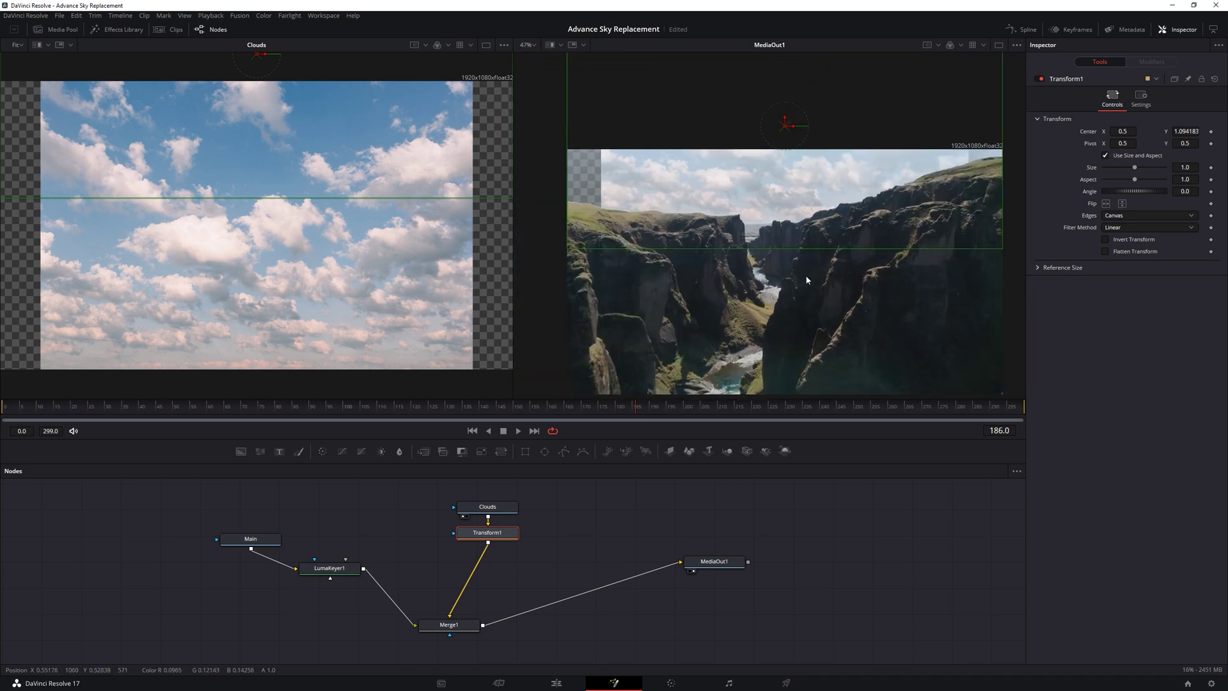
click(781, 144)
mouse_move(780, 144)
mouse_down()
mouse_move(781, 102)
mouse_move(781, 128)
mouse_up()
- Scale the cloud layer to 1.32 and raise Center Y to 1.311537
click(998, 45)
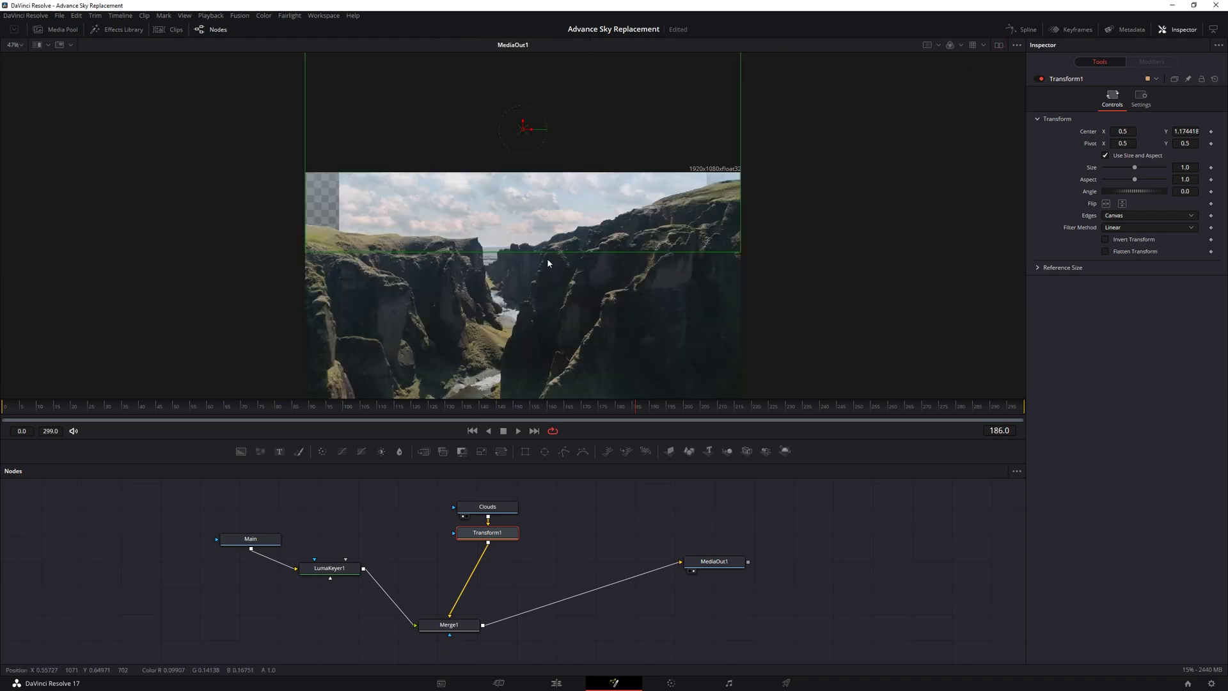
scroll(547, 259, up, 5)
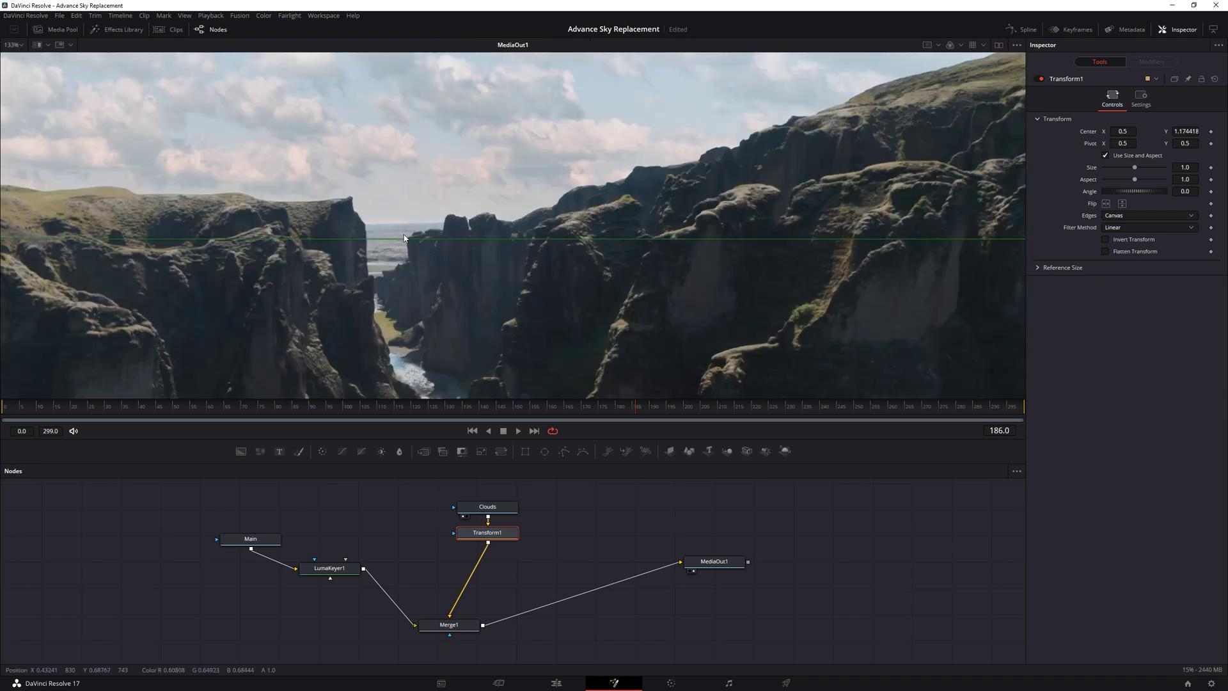
scroll(527, 282, down, 4)
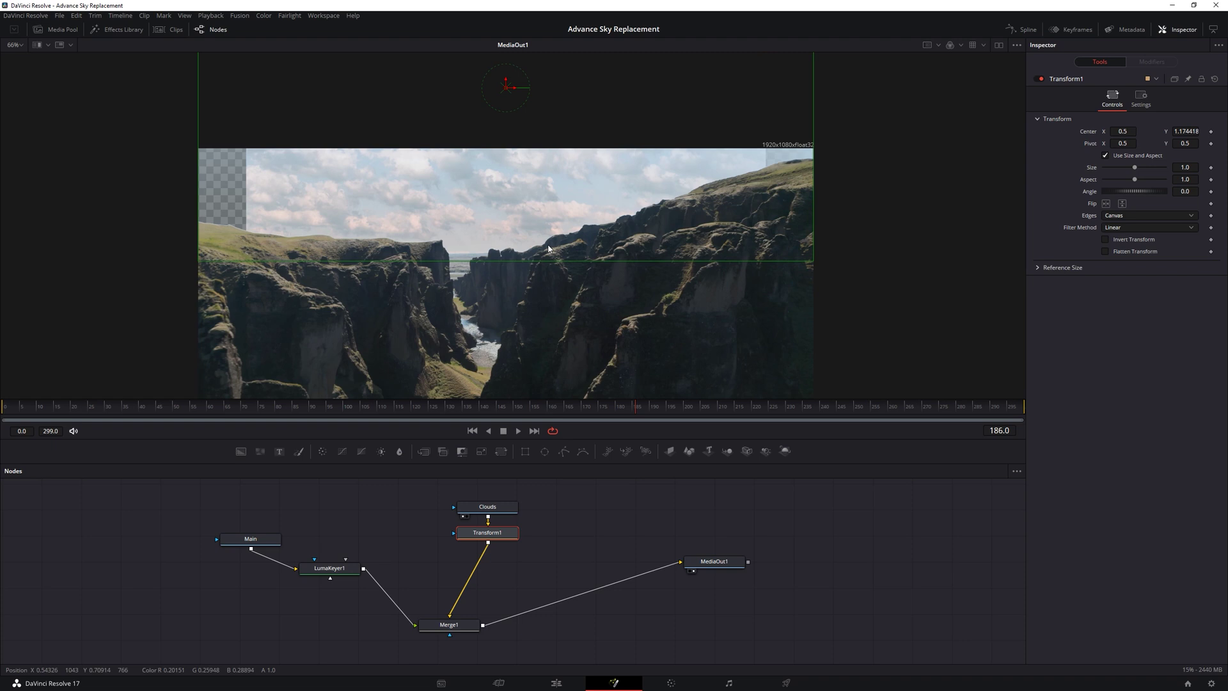
drag(548, 249, 608, 239)
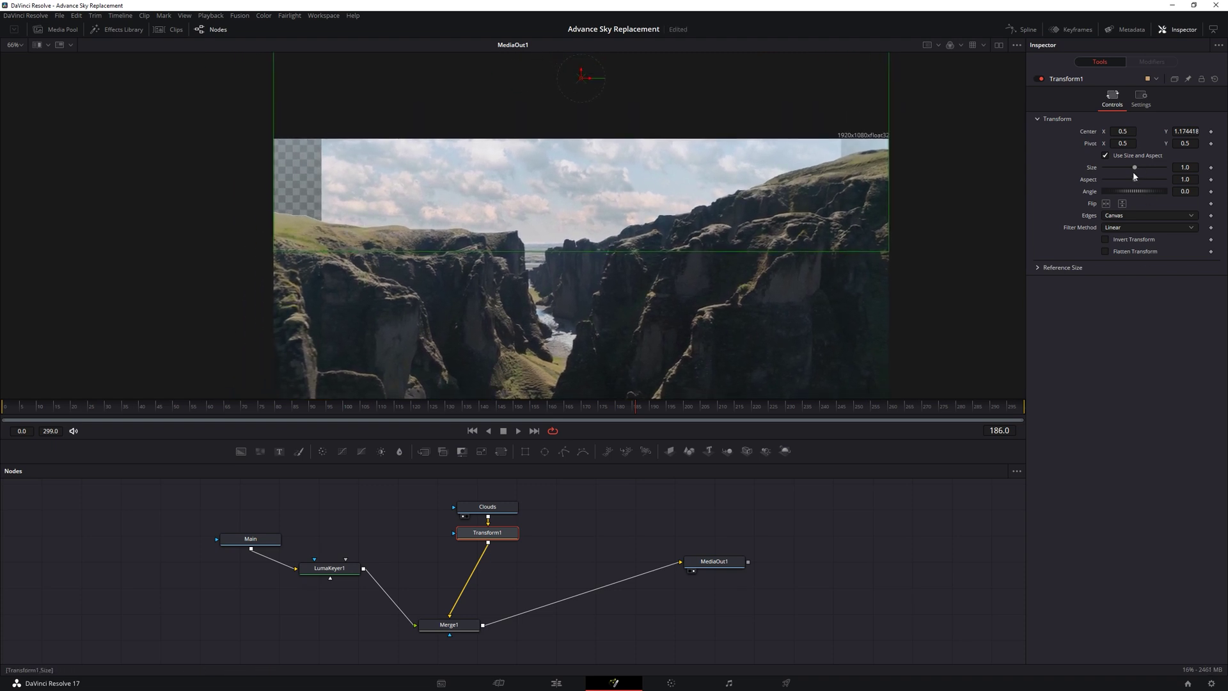
drag(1135, 170, 1137, 171)
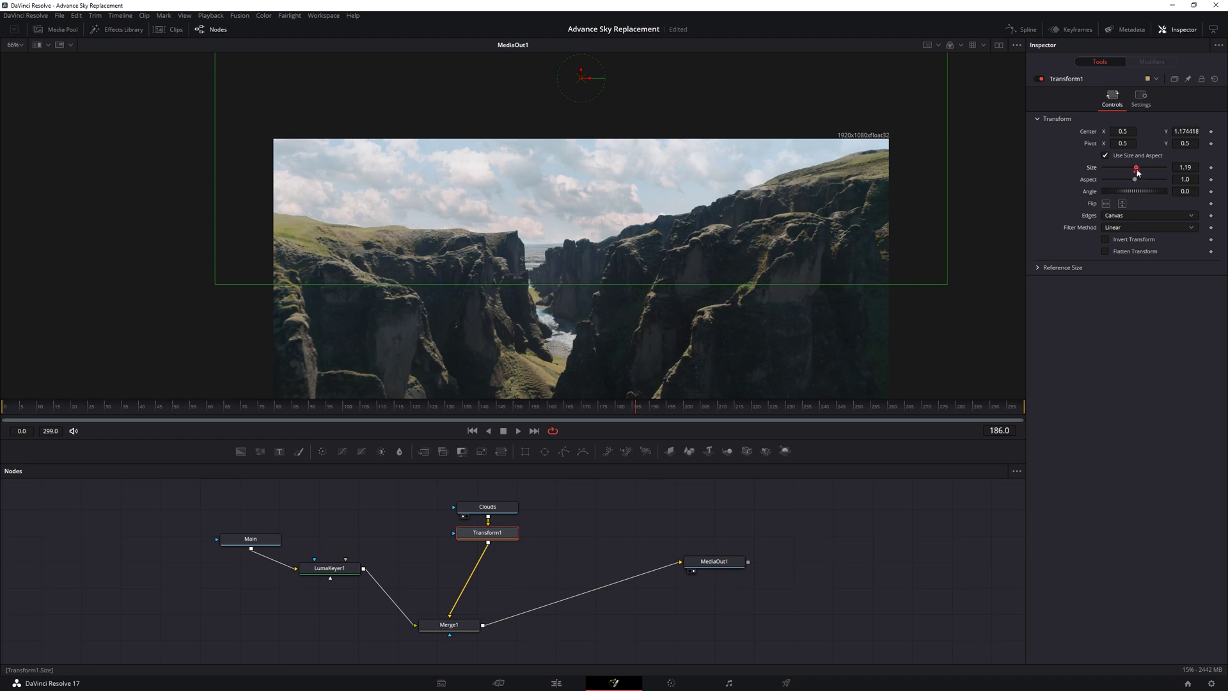
drag(1138, 172, 1139, 172)
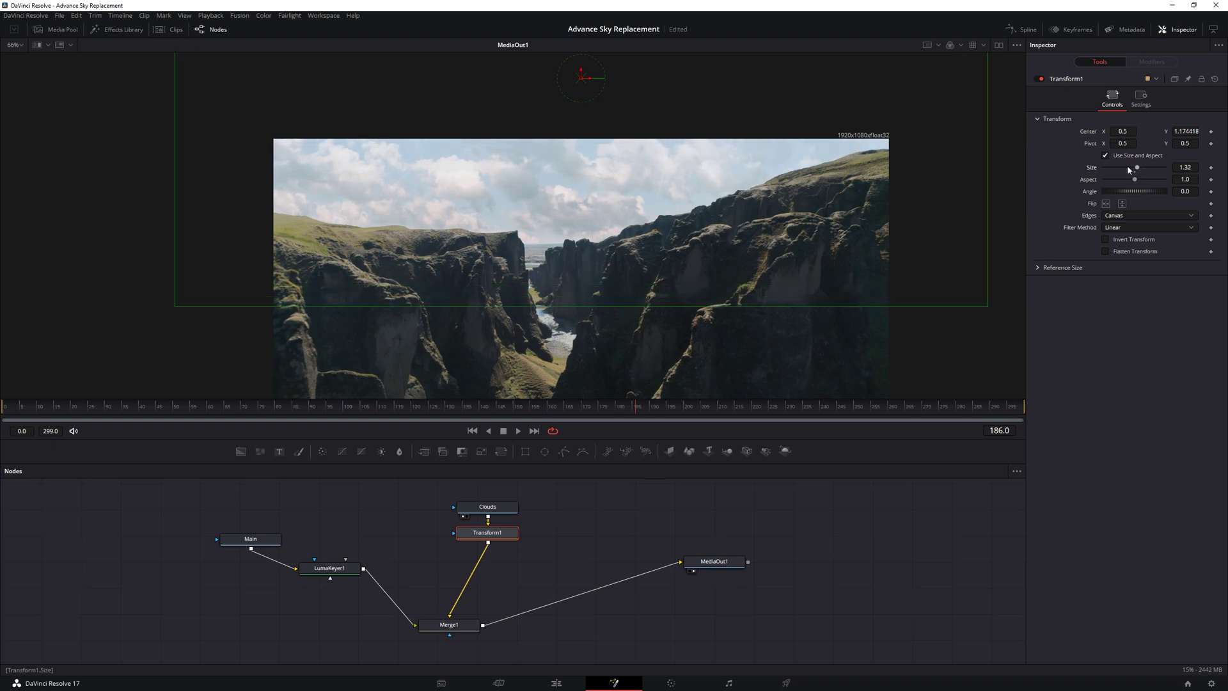
drag(580, 73, 607, 26)
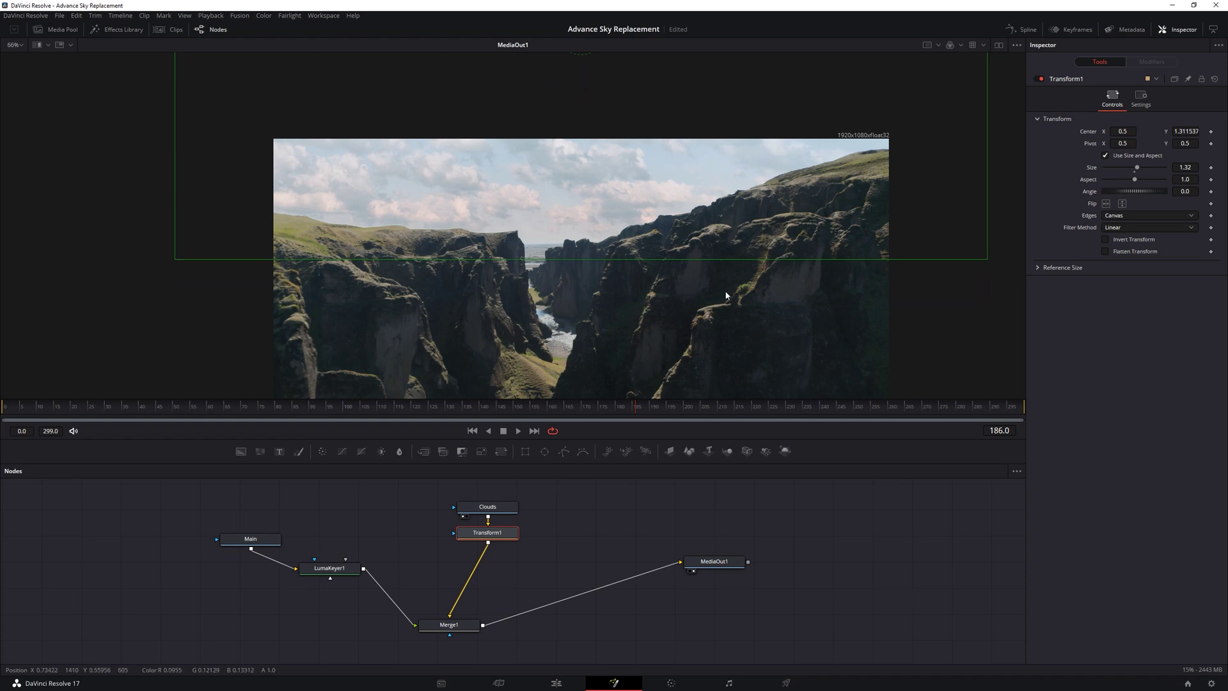
drag(725, 295, 712, 194)
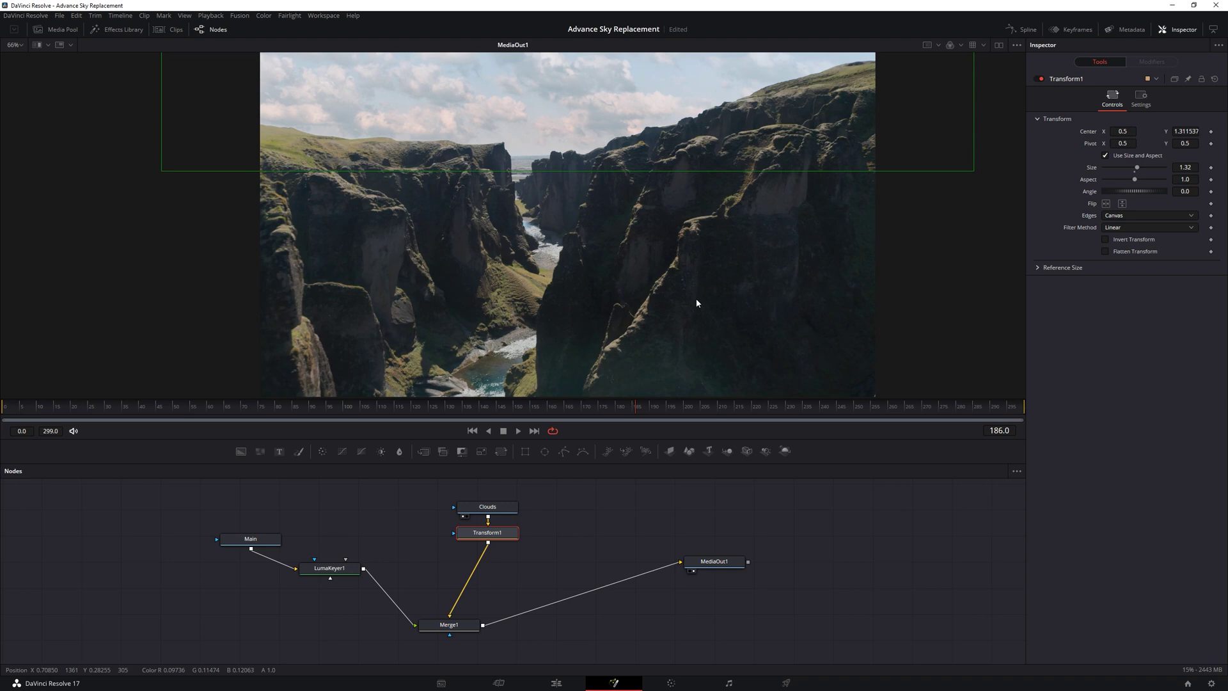
click(7, 421)
key(space)
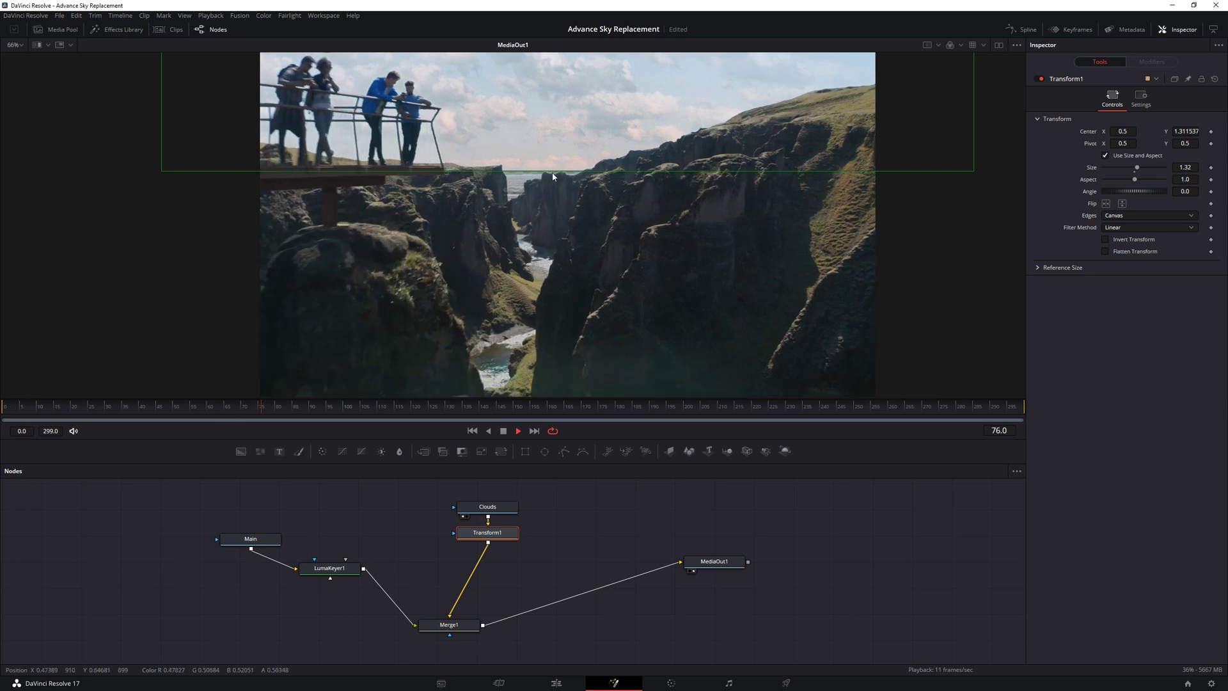
click(552, 534)
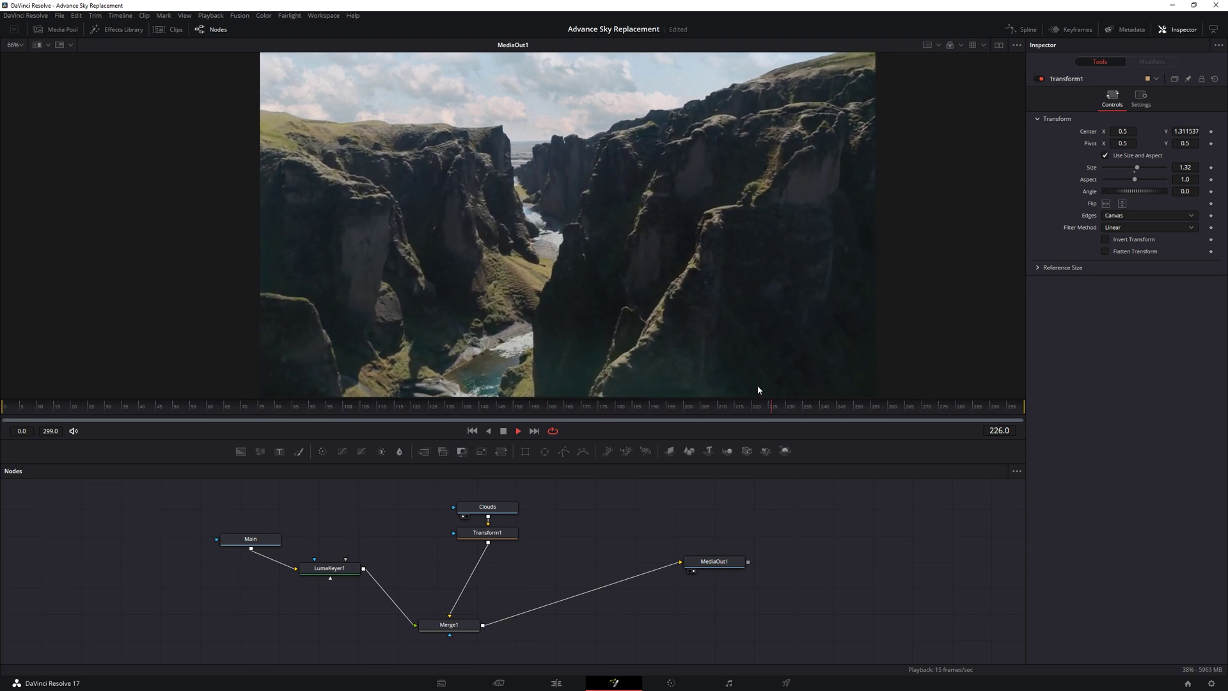
key(space)
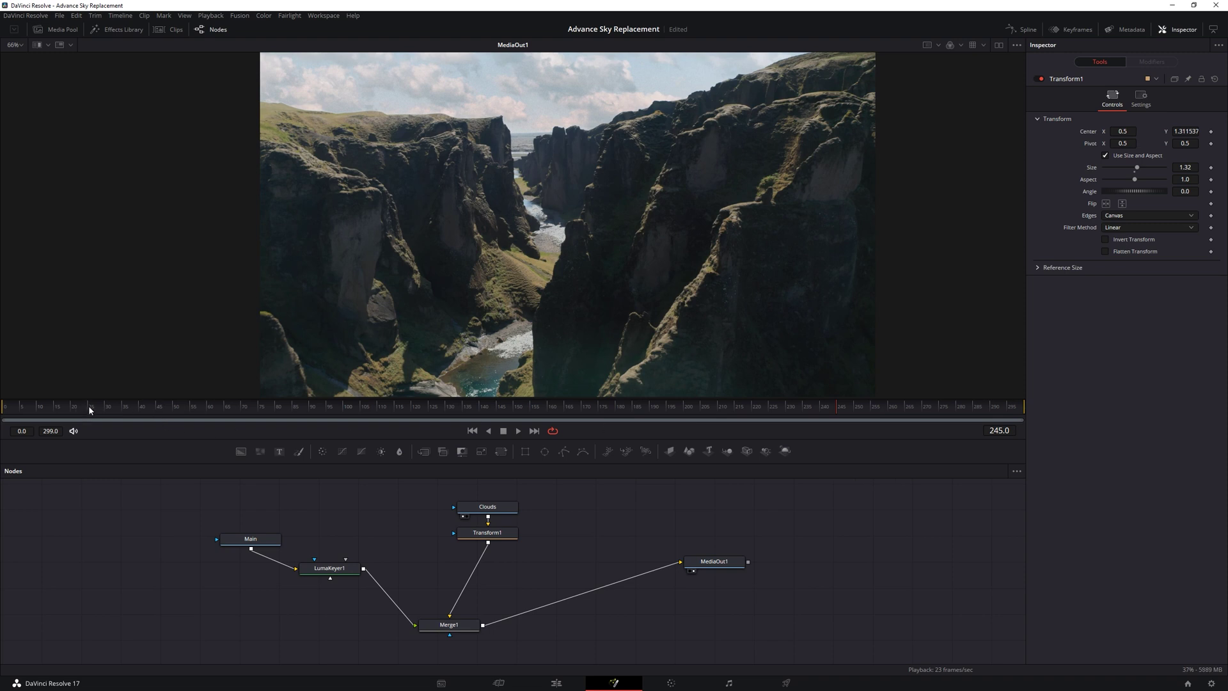
drag(69, 408, 205, 409)
key(space)
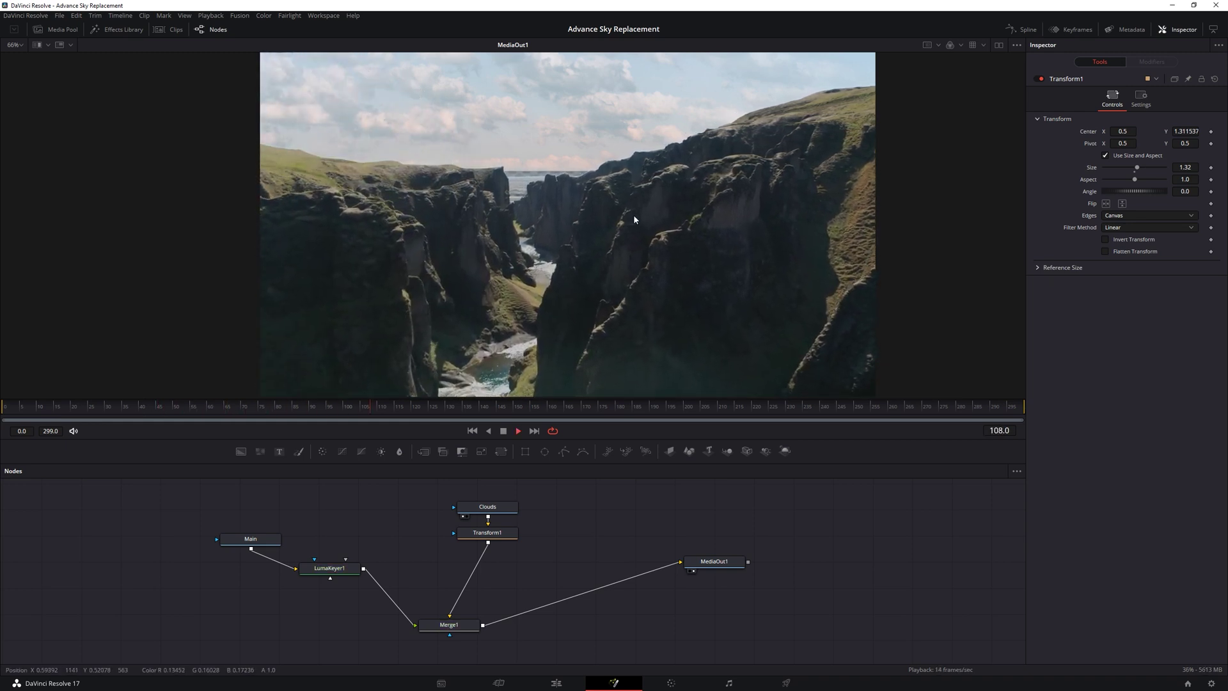
key(space)
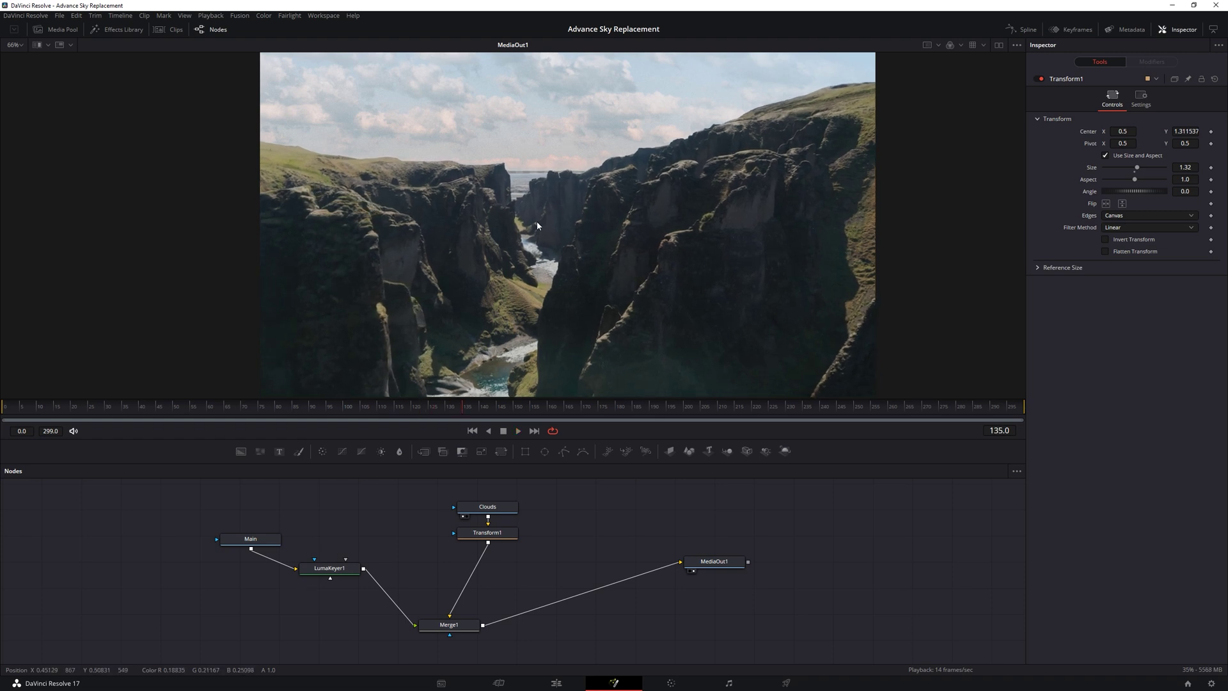
- From the first frame, insert a Planar Tracker after LumaKeyer1
click(1, 413)
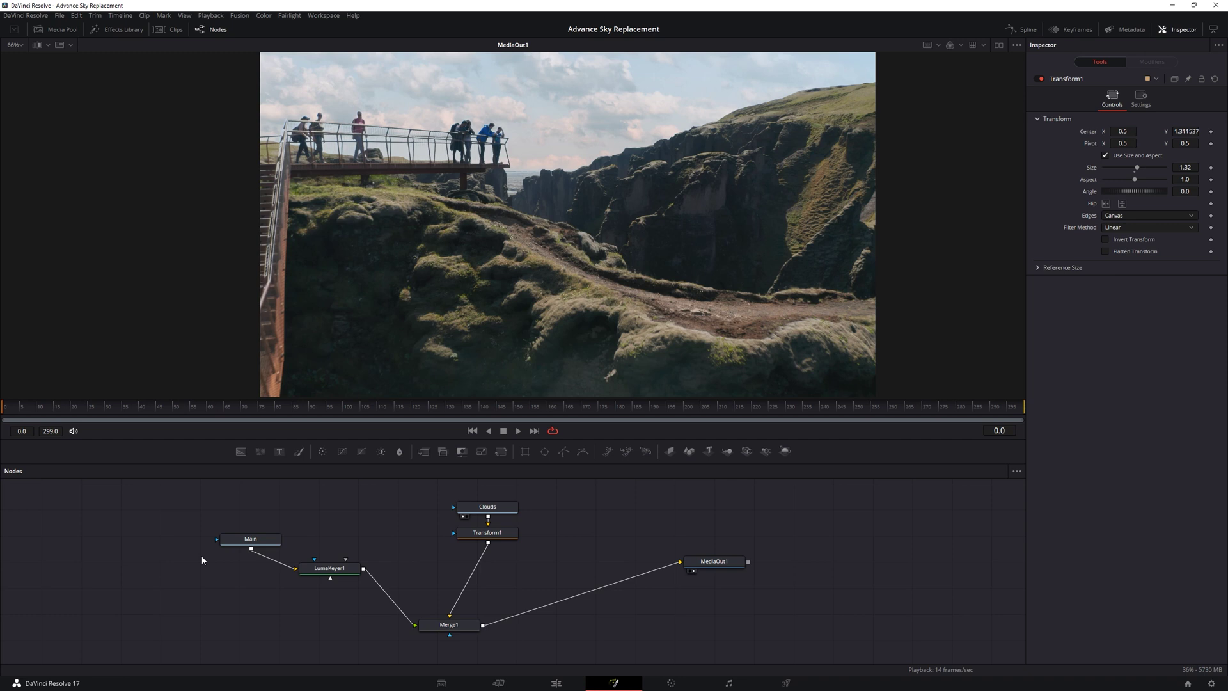
click(329, 569)
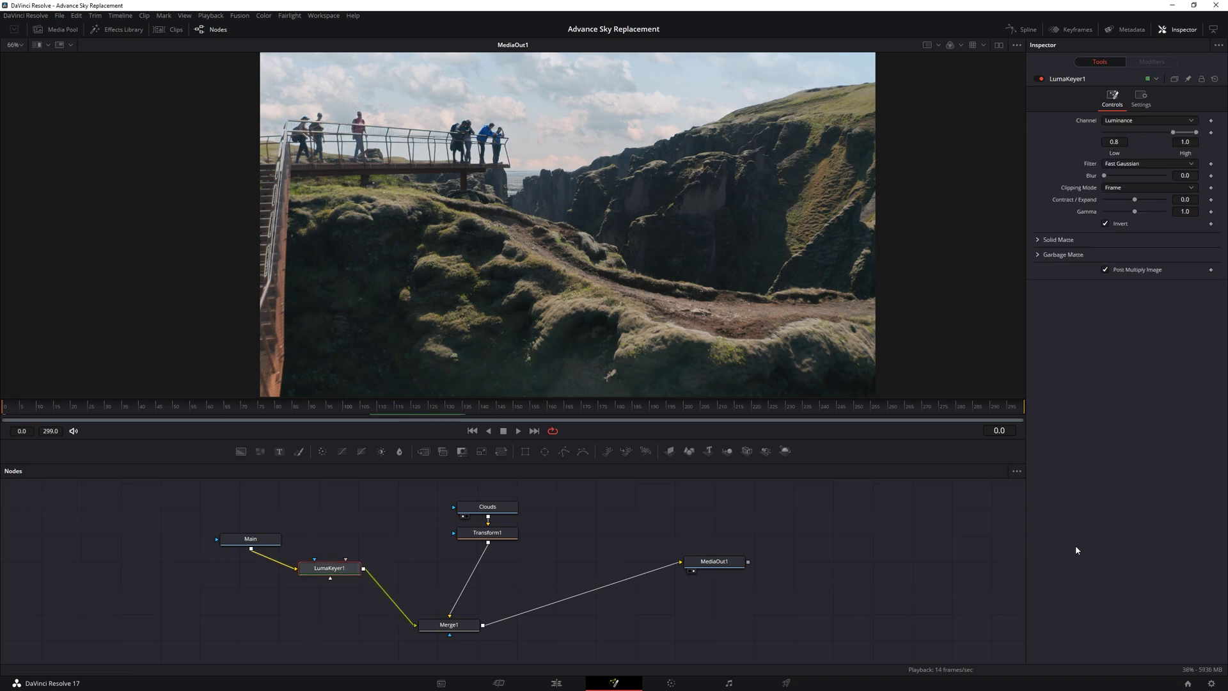
key(shift+space)
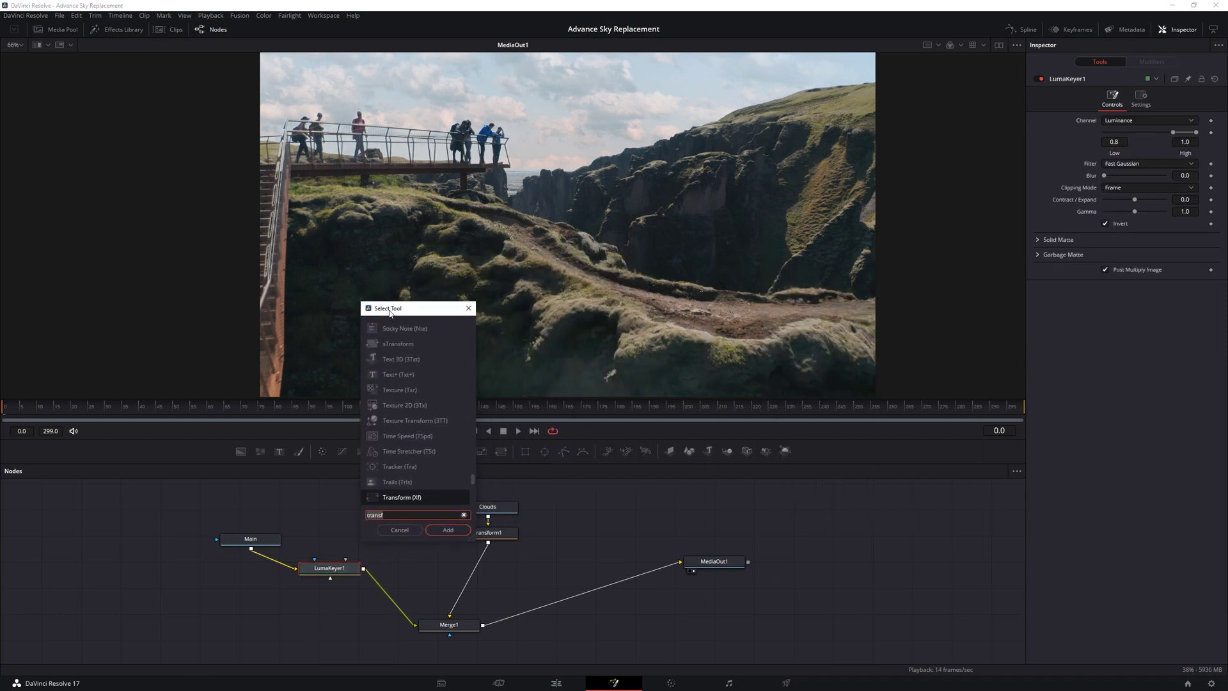
text(tracker)
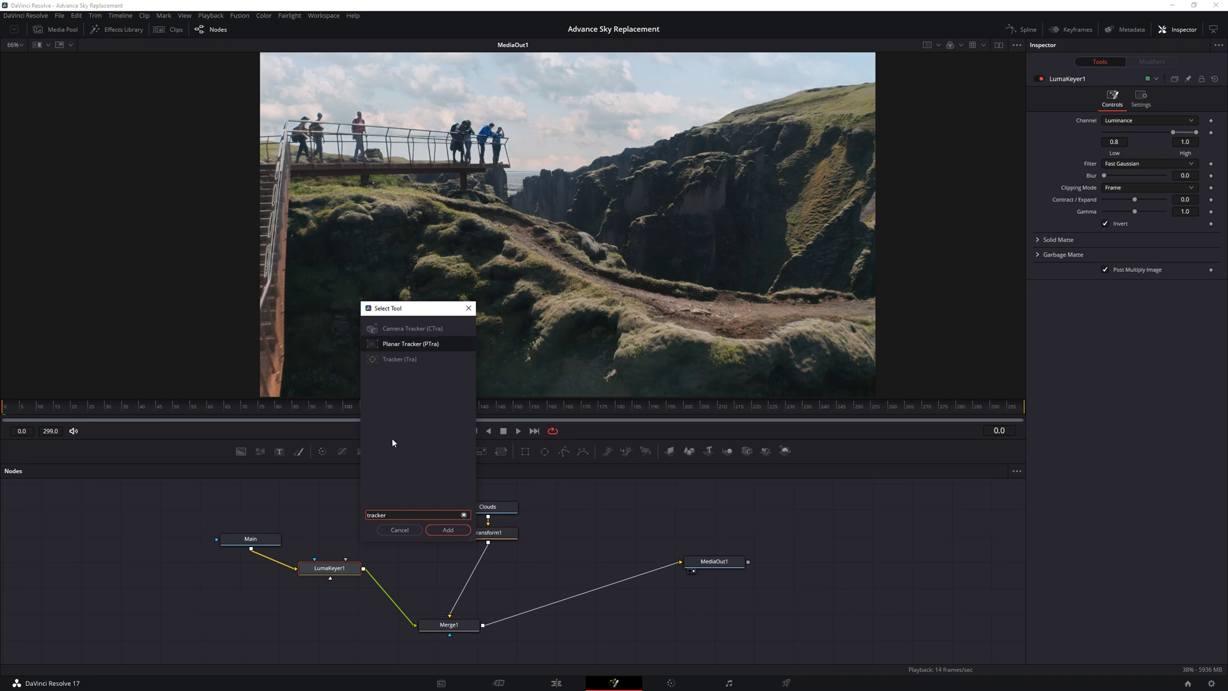
key(Return)
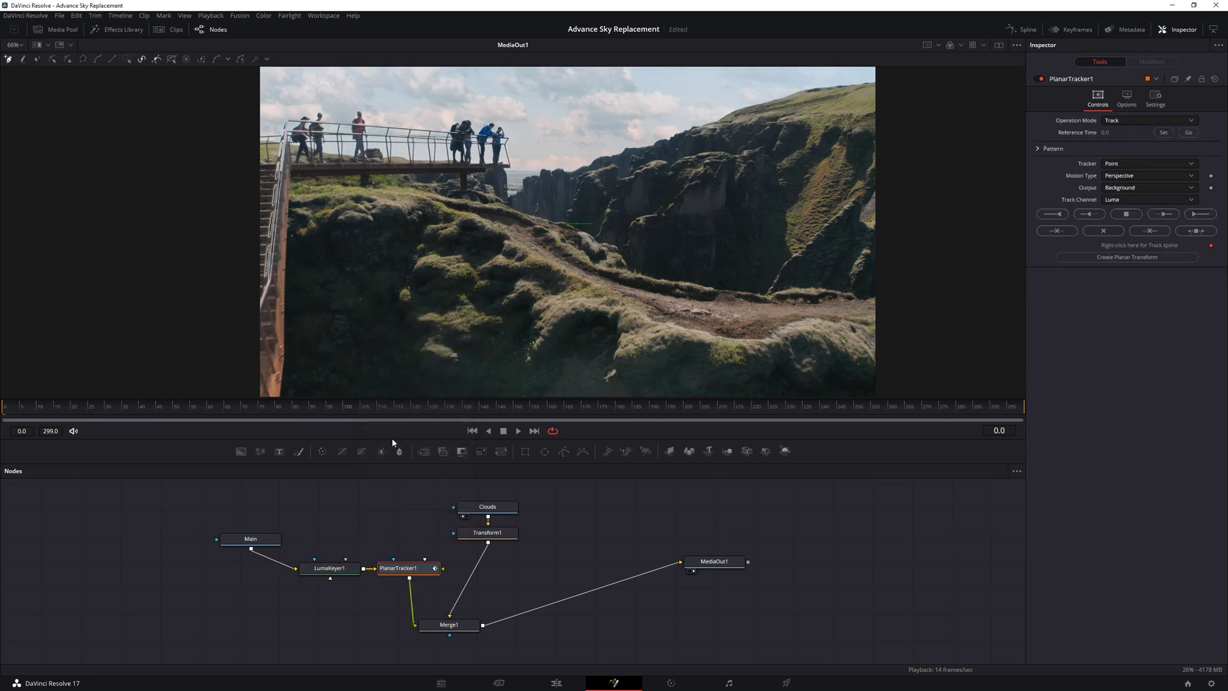
- Tidy nodes around PlanarTracker1, enlarge and fit the viewer, and play the clip
drag(224, 520, 287, 553)
drag(393, 572, 335, 592)
click(384, 535)
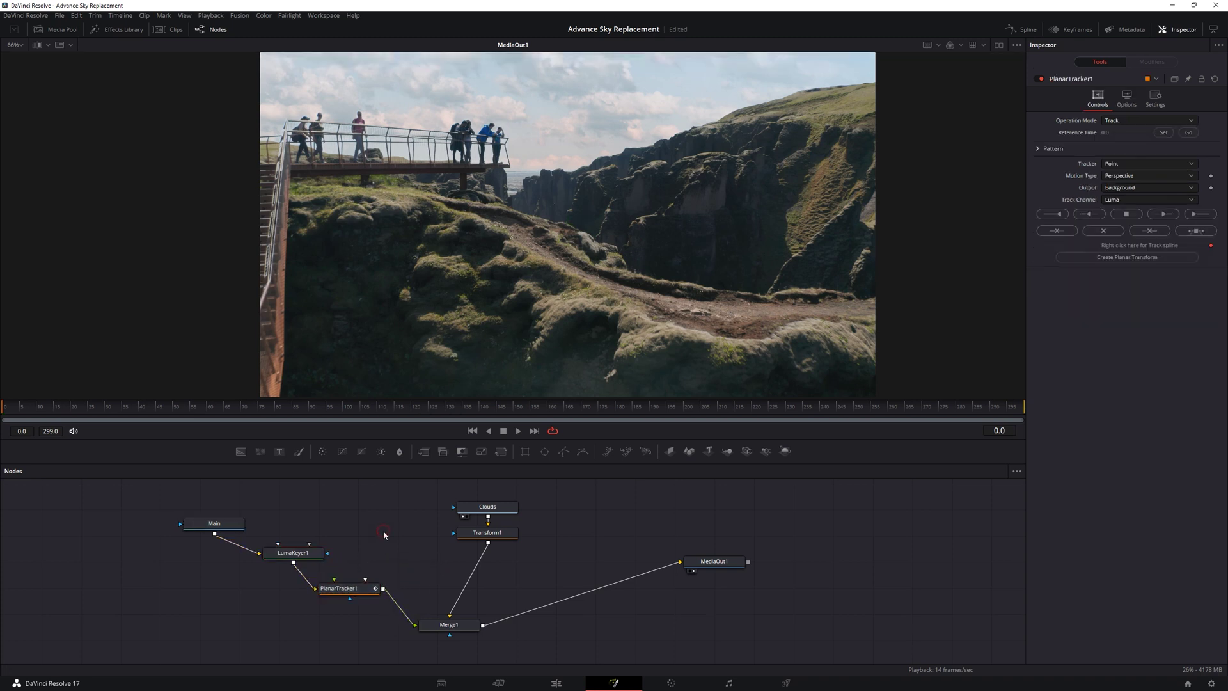
click(351, 589)
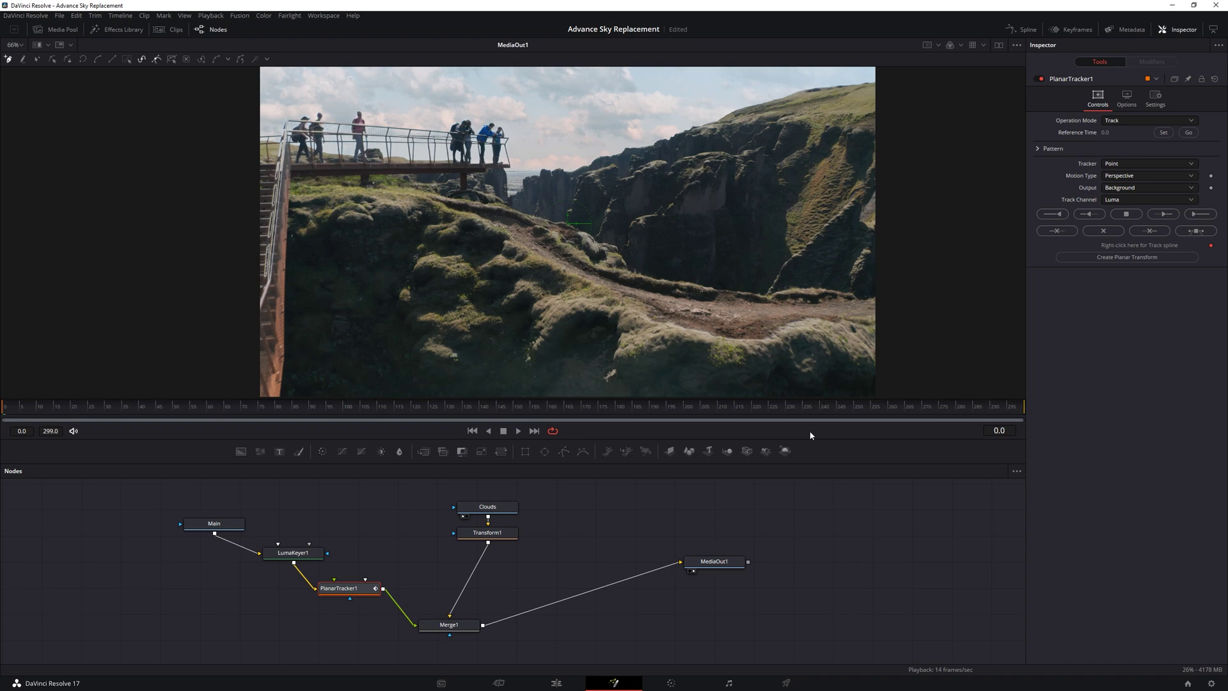
drag(809, 446, 808, 533)
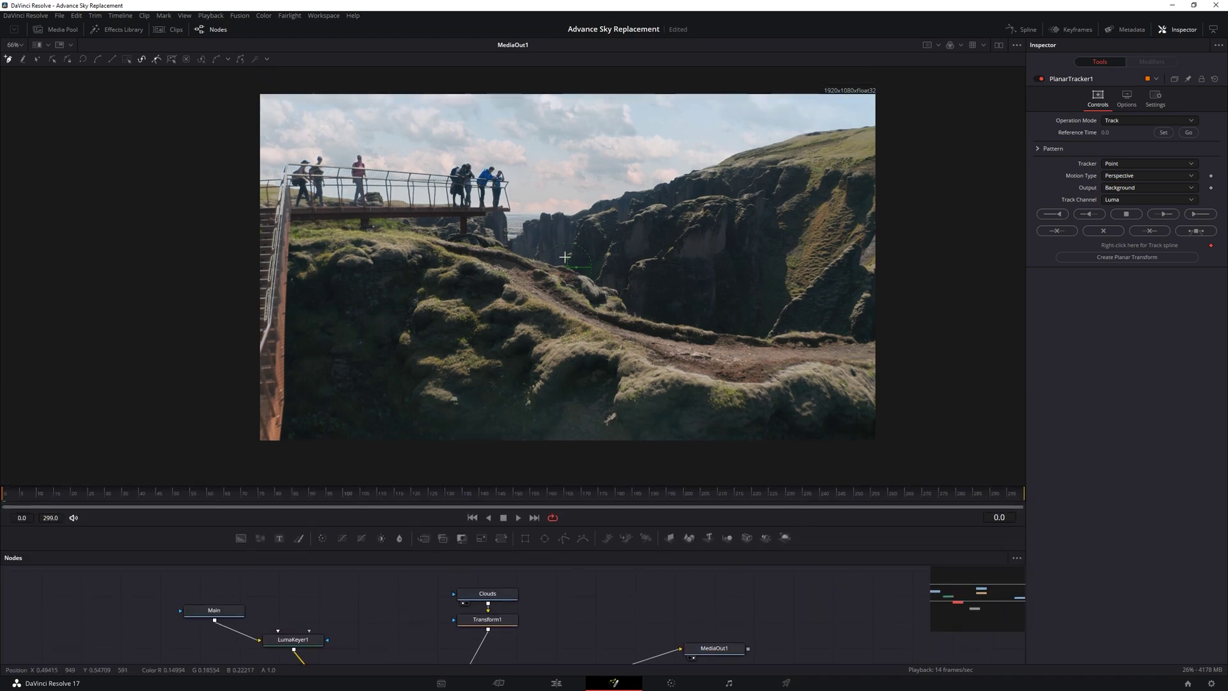
key(ctrl+f)
key(space)
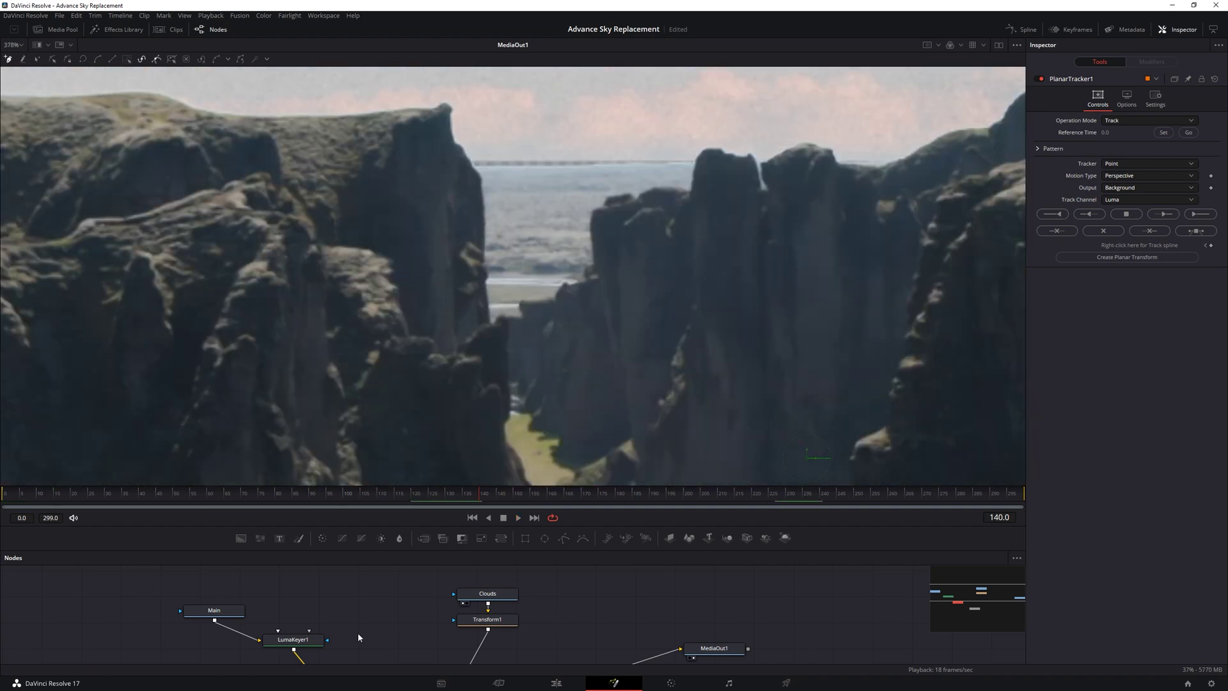
- Disable LumaKeyer1 to reveal the original sky
click(503, 601)
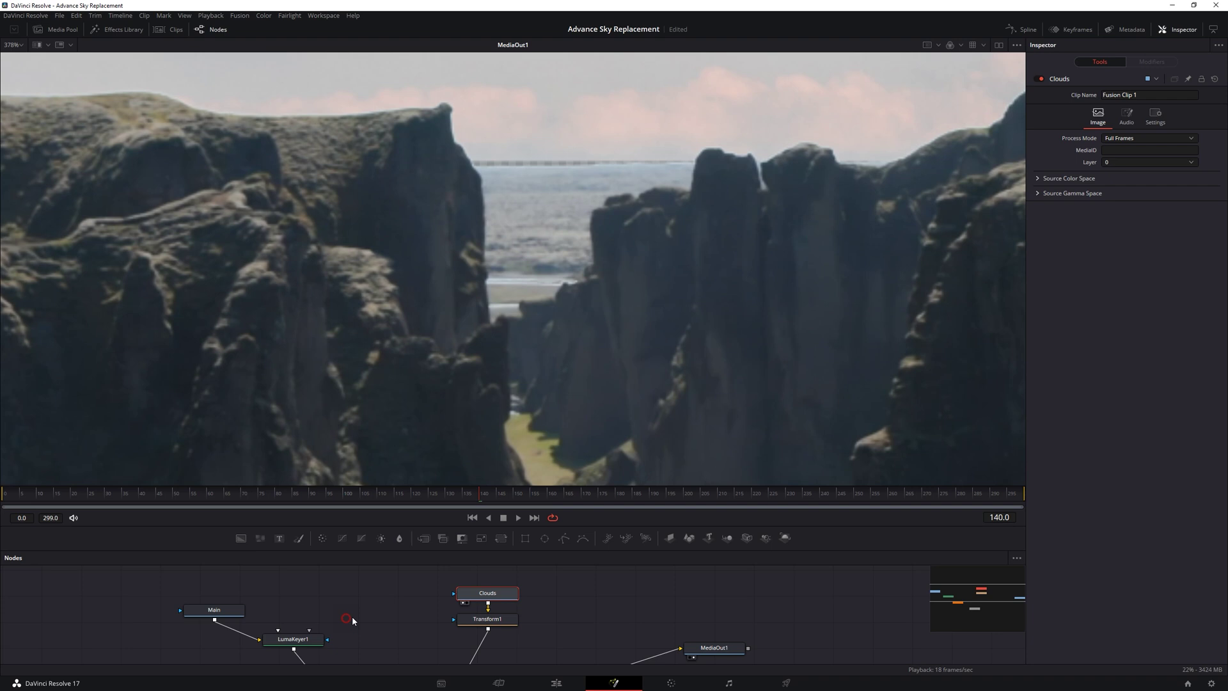
click(304, 642)
click(1038, 78)
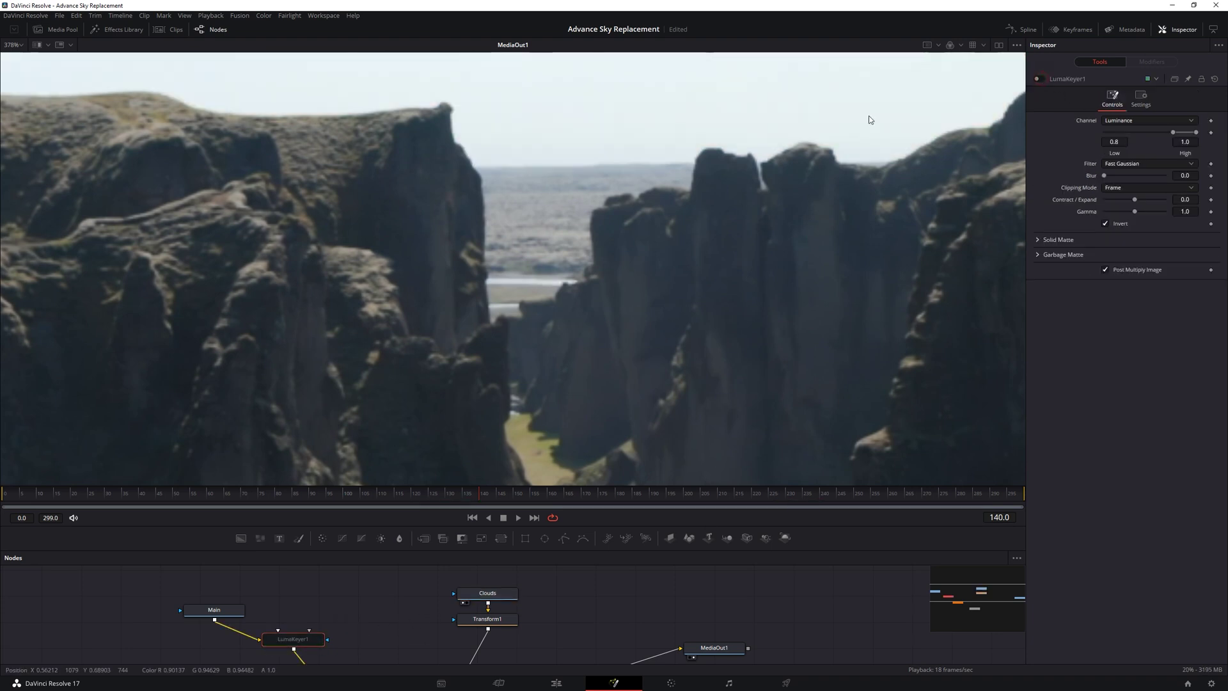
scroll(351, 581, down, 2)
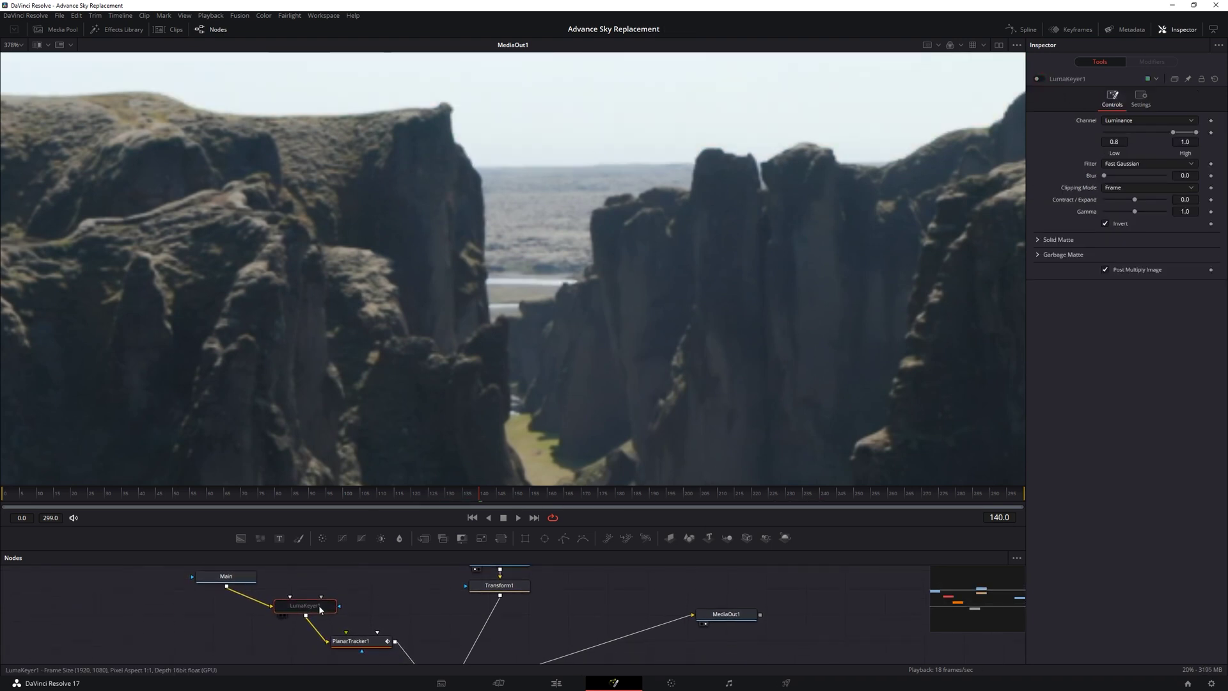
scroll(386, 623, up, 1)
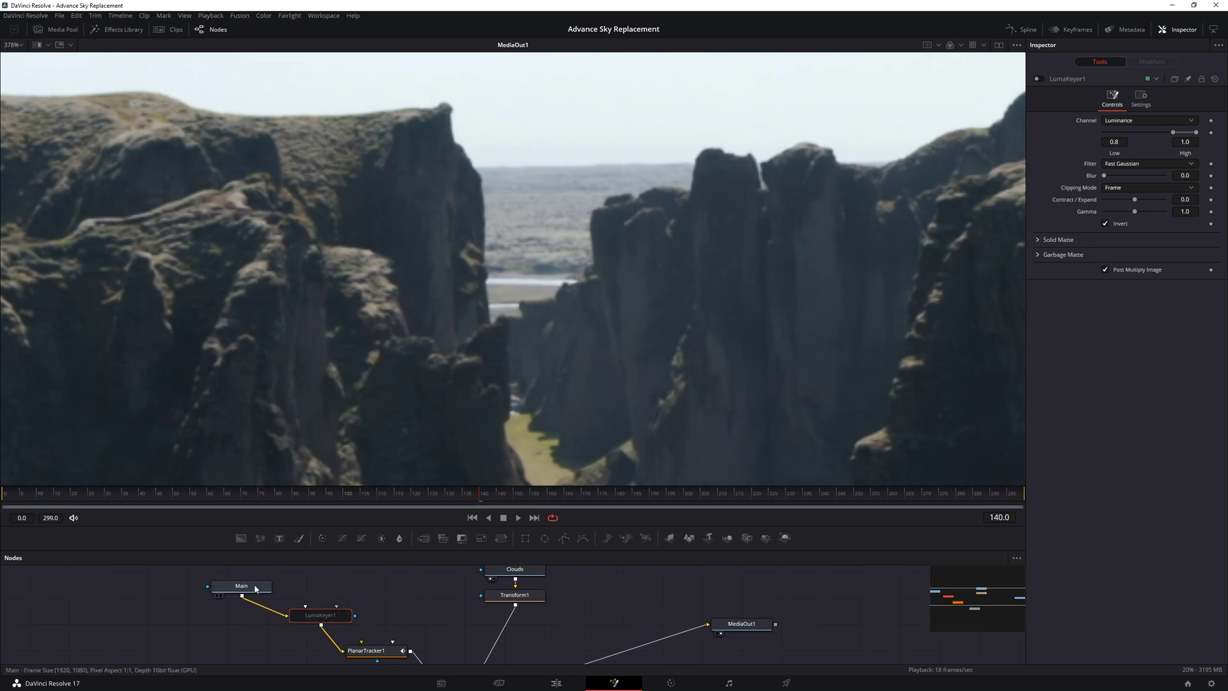
- Add a Color Corrector after Main and raise its Contrast to 1.48
drag(255, 589, 299, 589)
click(322, 538)
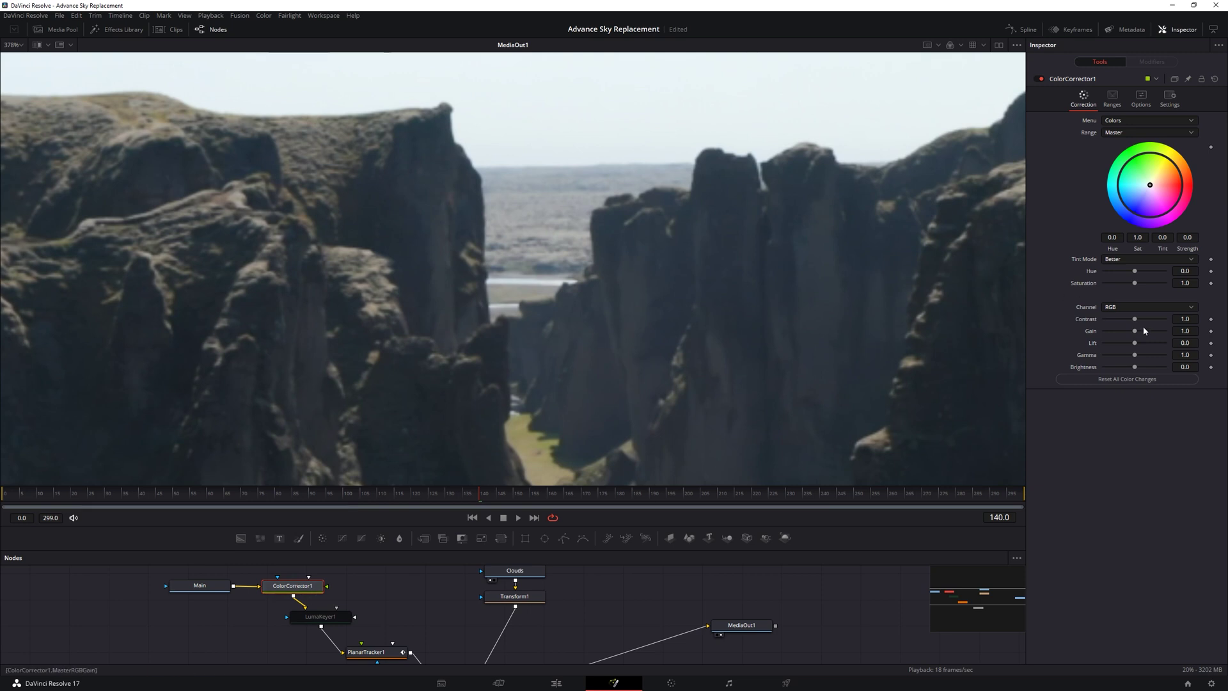
drag(1157, 327, 1132, 349)
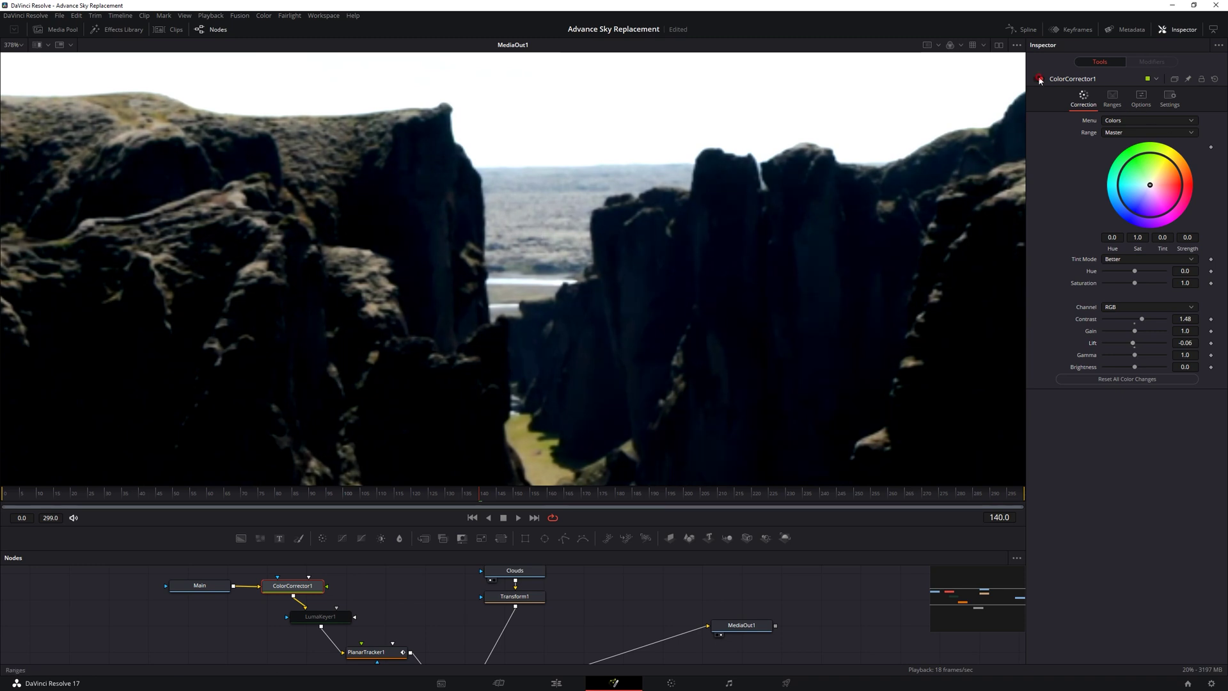
- Set PlanarTracker1's tracker type to Hybrid Point/Area
key(ctrl+p)
key(ctrl+p)
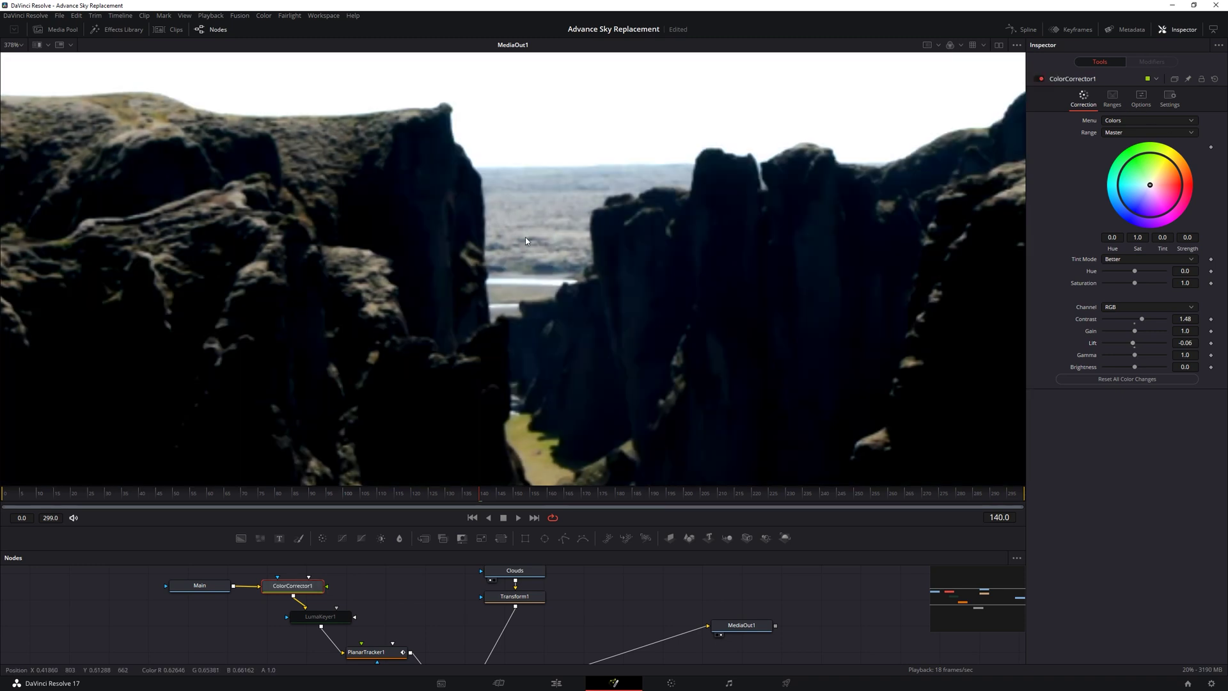
click(385, 654)
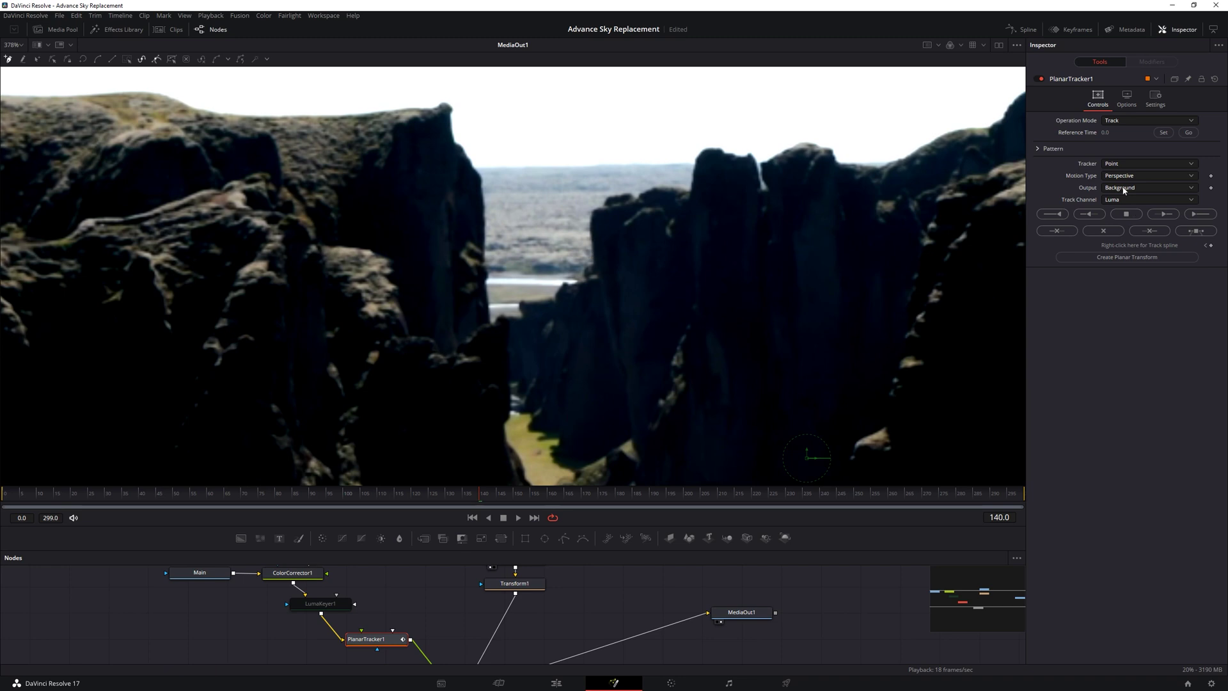
click(1125, 165)
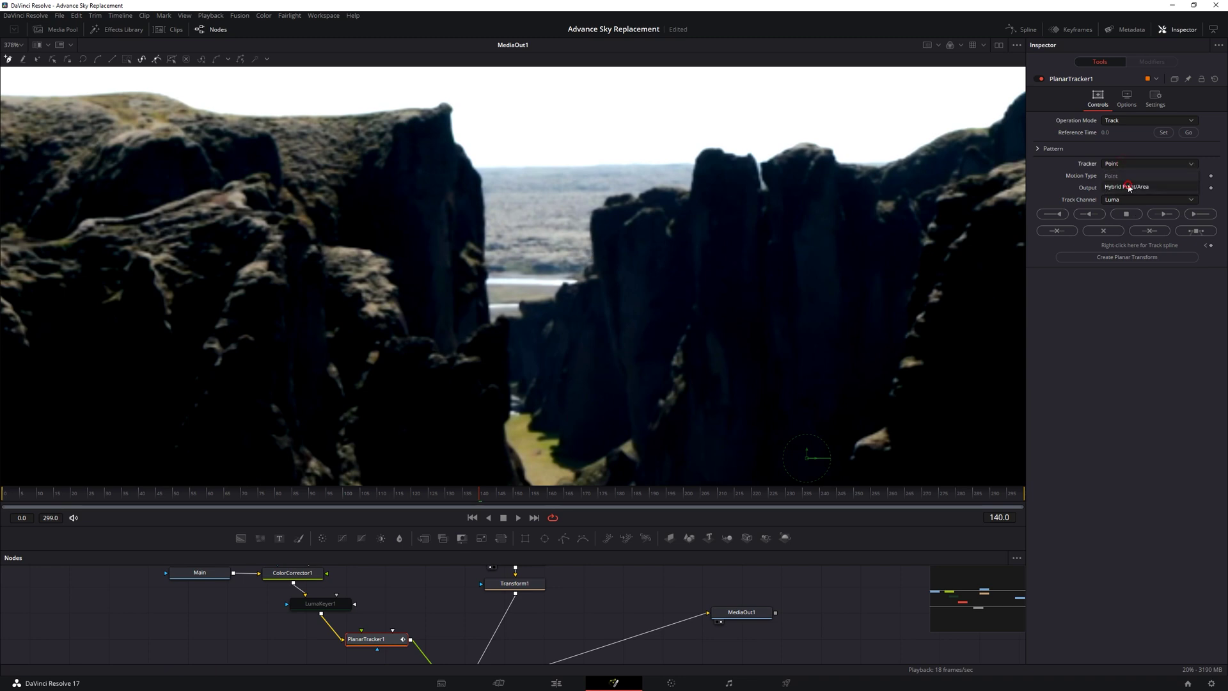
click(1127, 187)
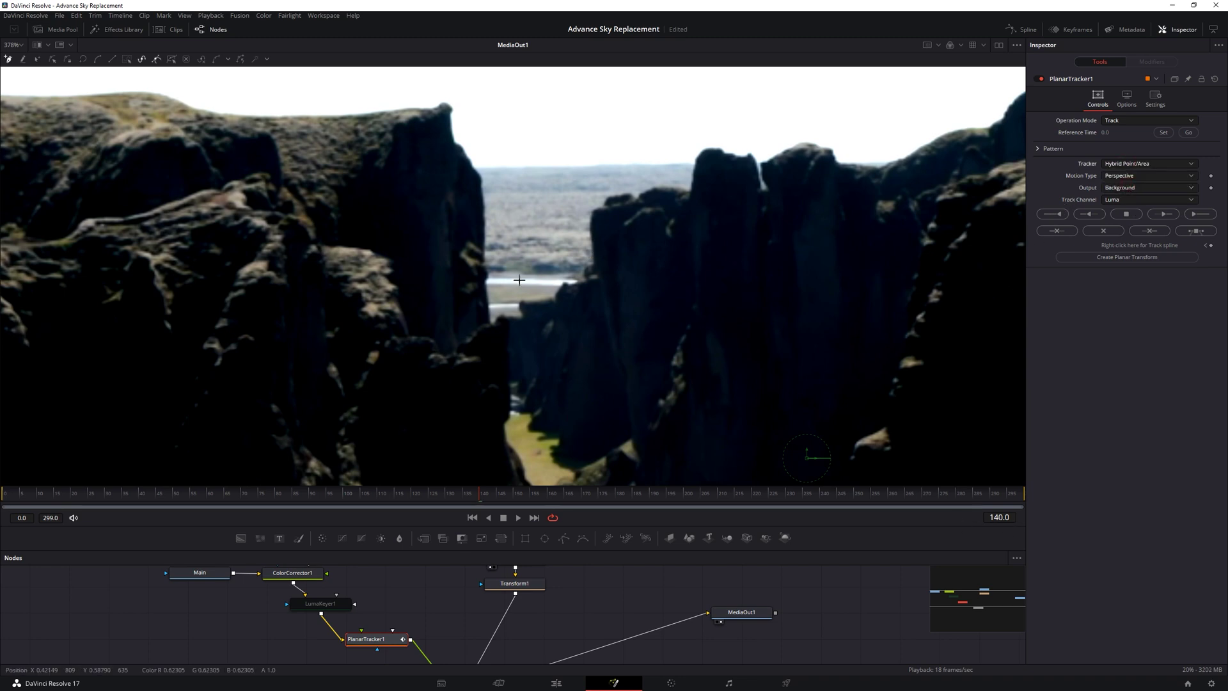
- Outline the distant terrain between the cliffs as the pattern and set Motion Type to Translation
click(550, 262)
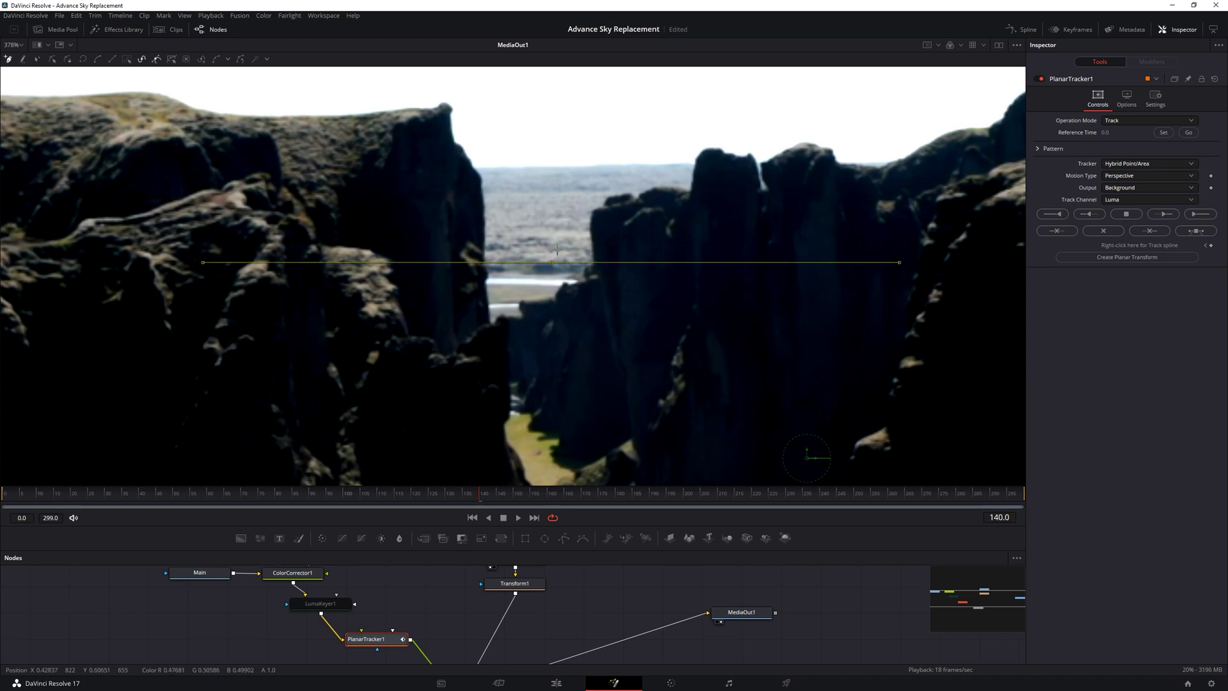
click(557, 249)
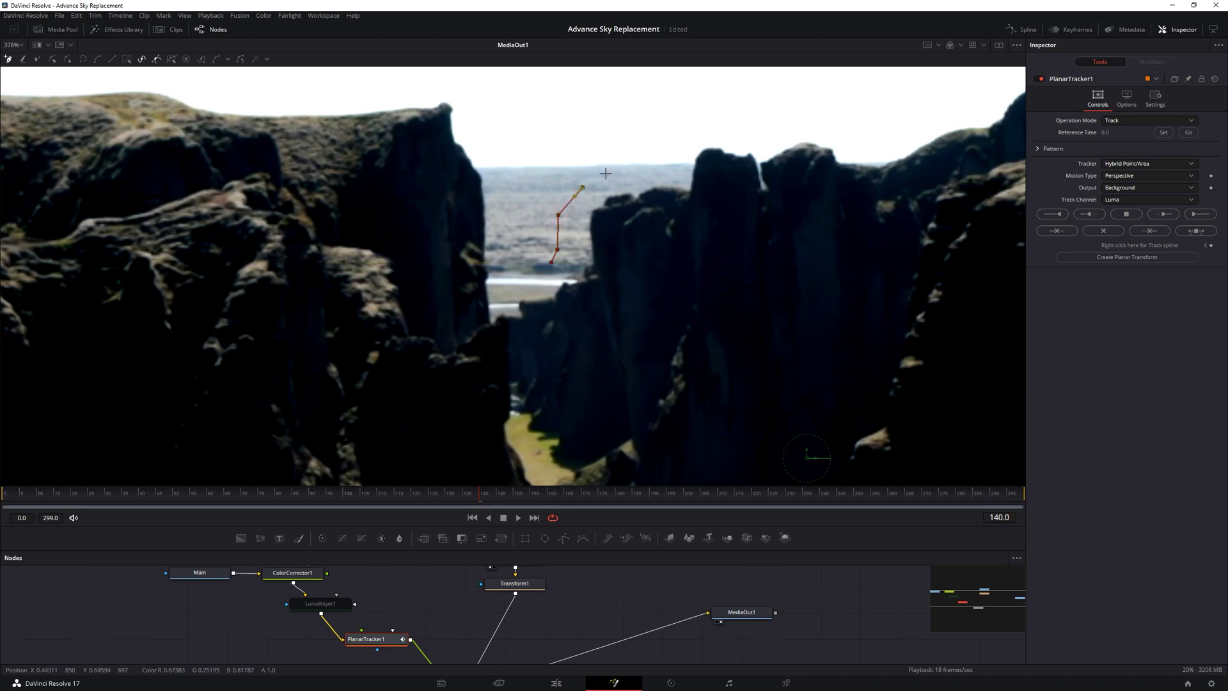
click(509, 159)
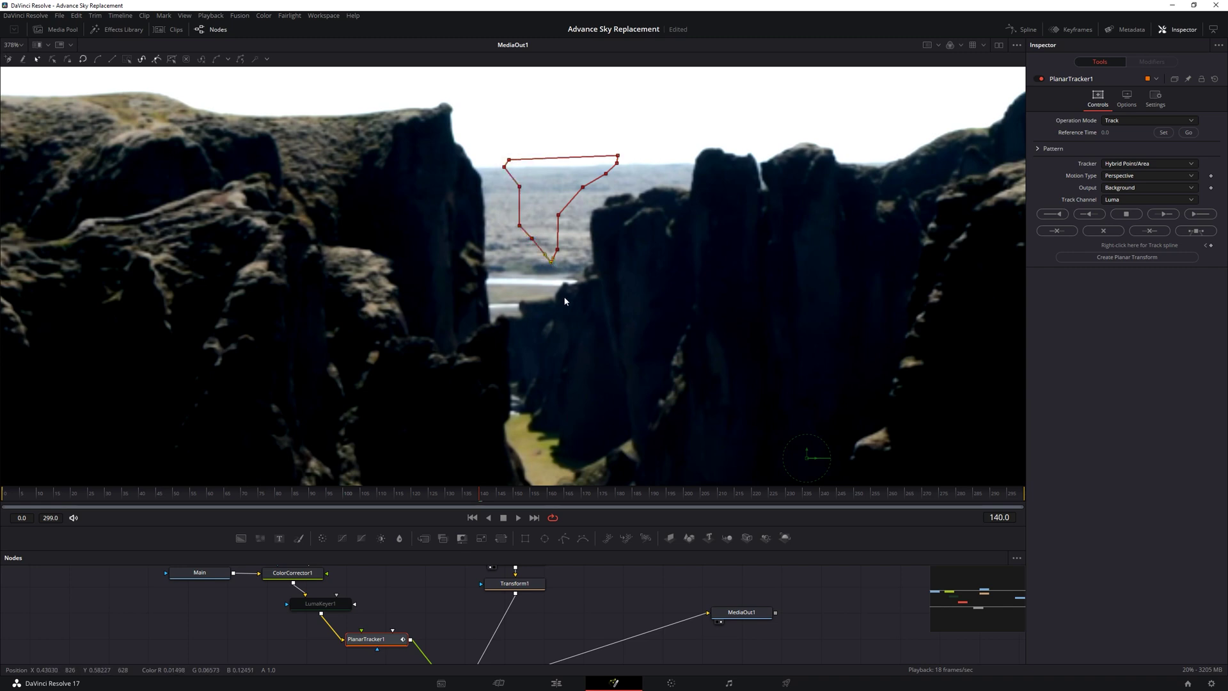
click(1135, 178)
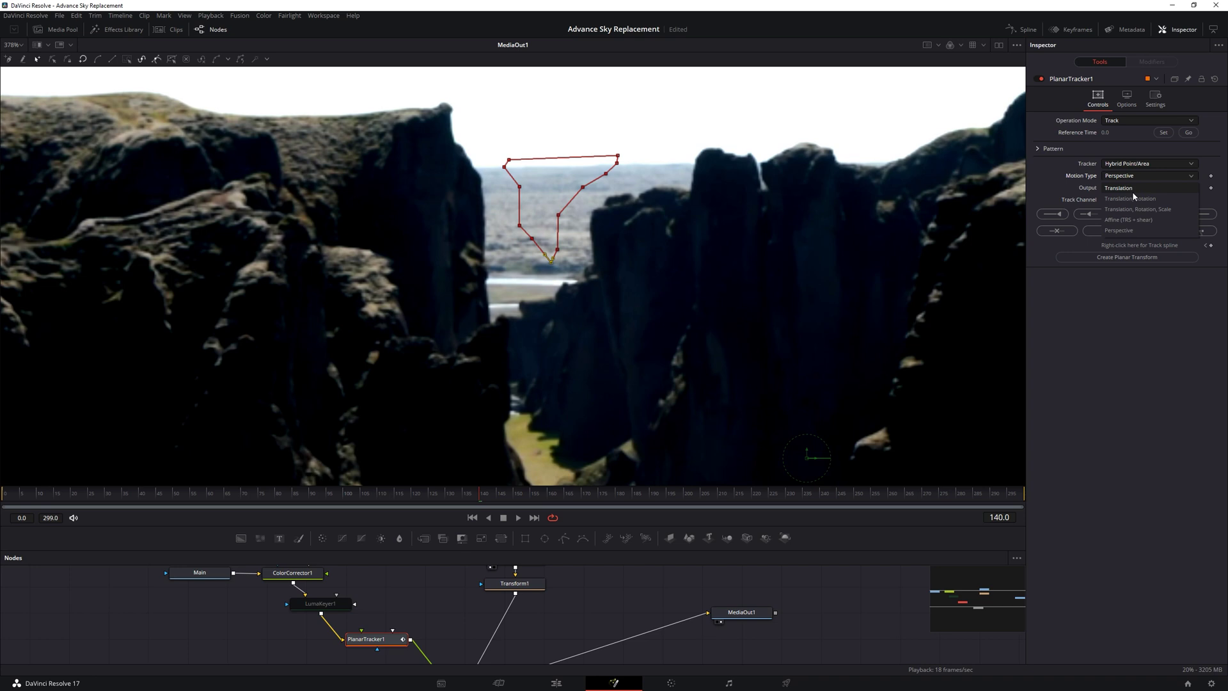
click(1124, 190)
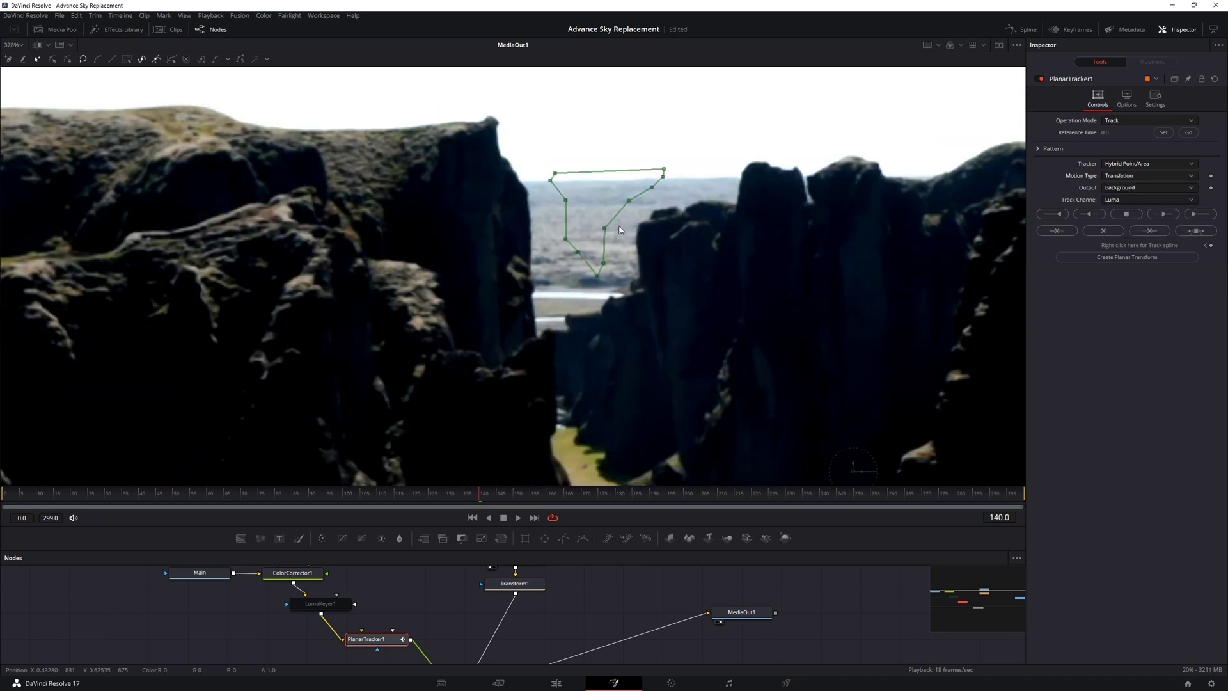
scroll(619, 230, down, 3)
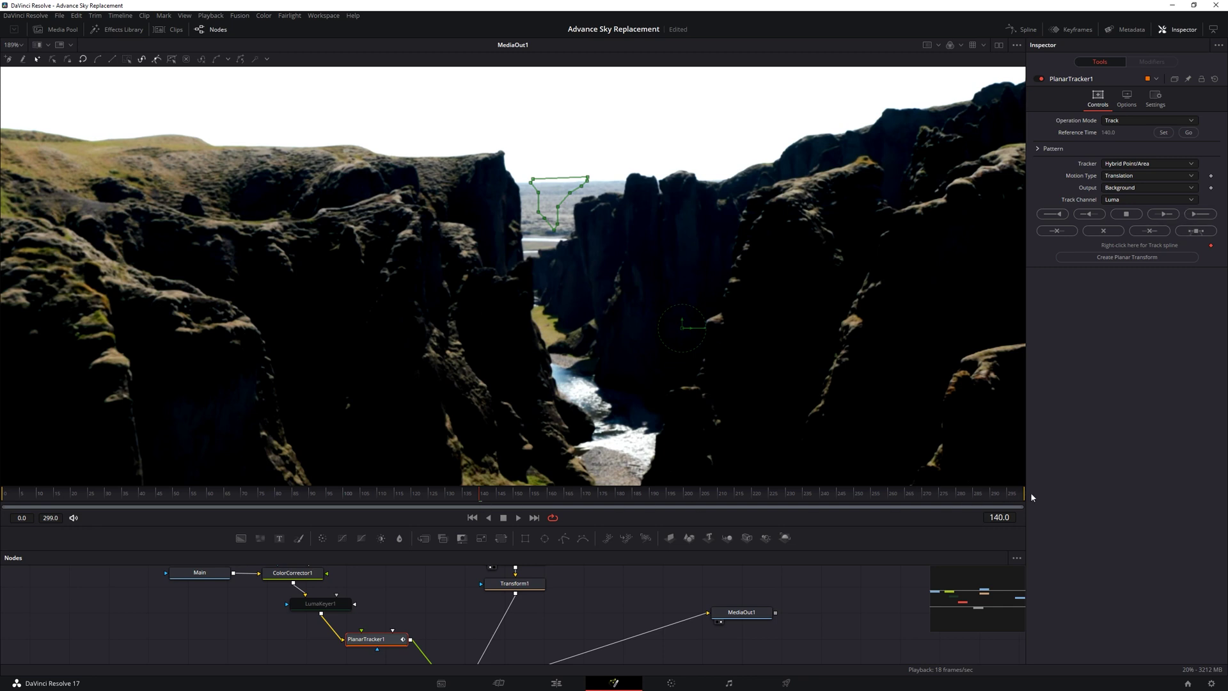
- Track the pattern forward to the clip end, then from frame 141 backward to frame 0
click(1195, 217)
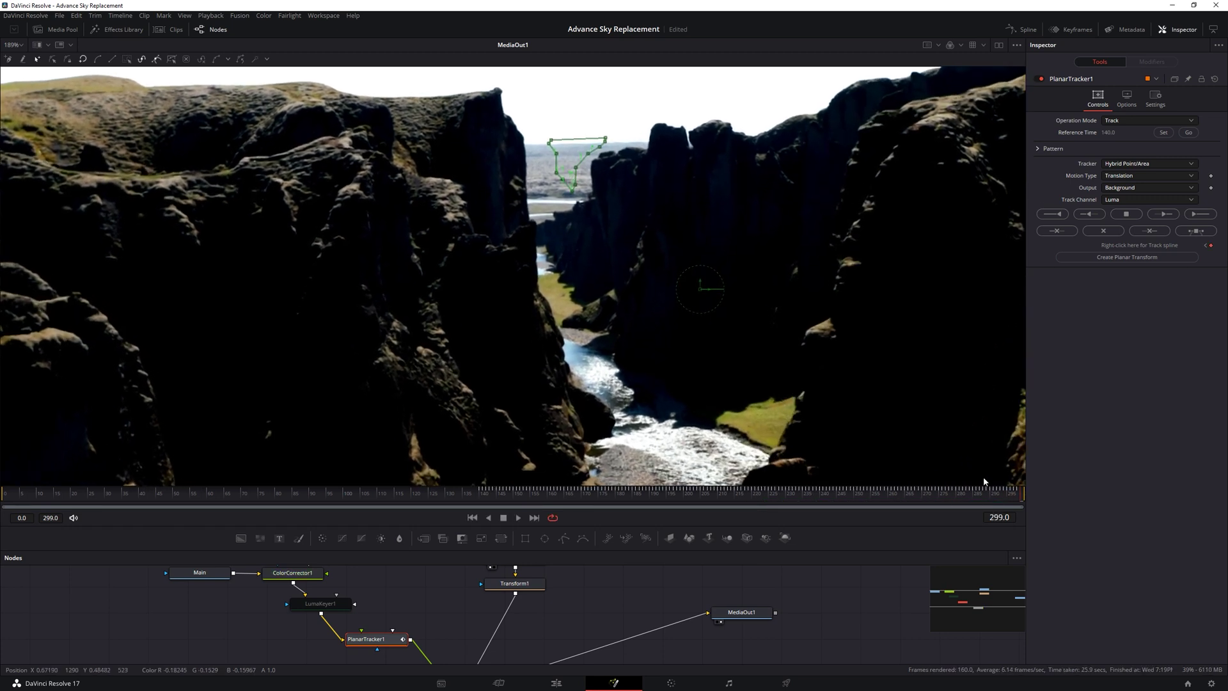
click(1007, 499)
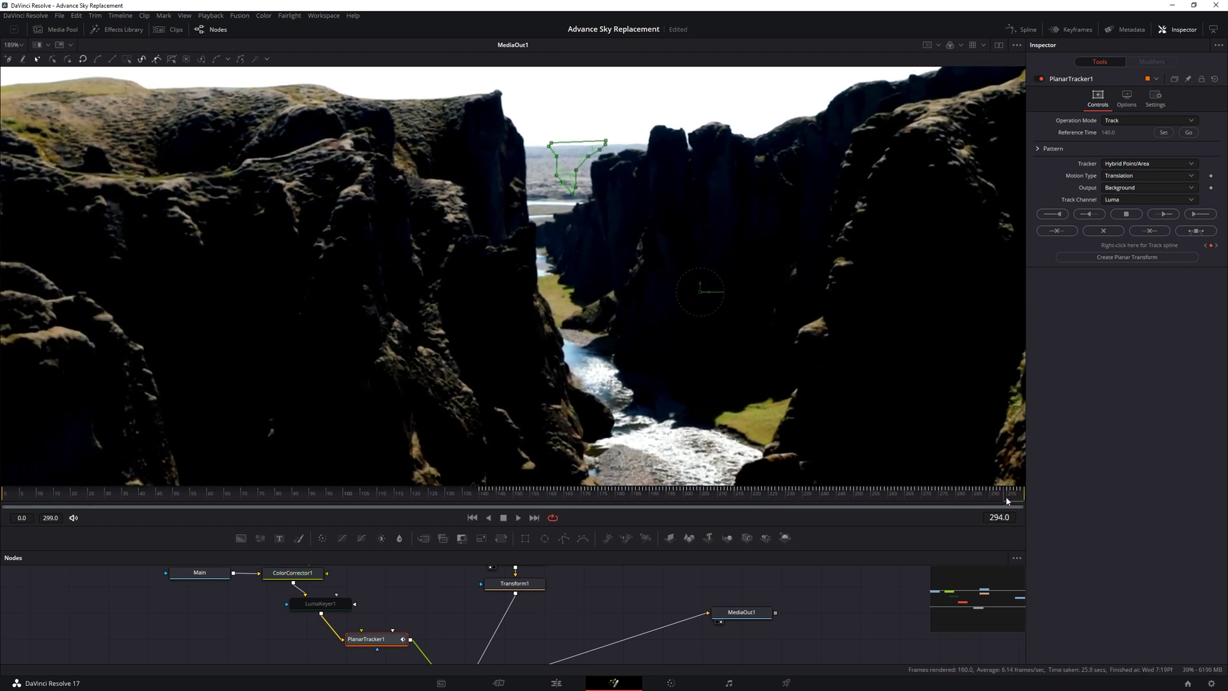
click(482, 497)
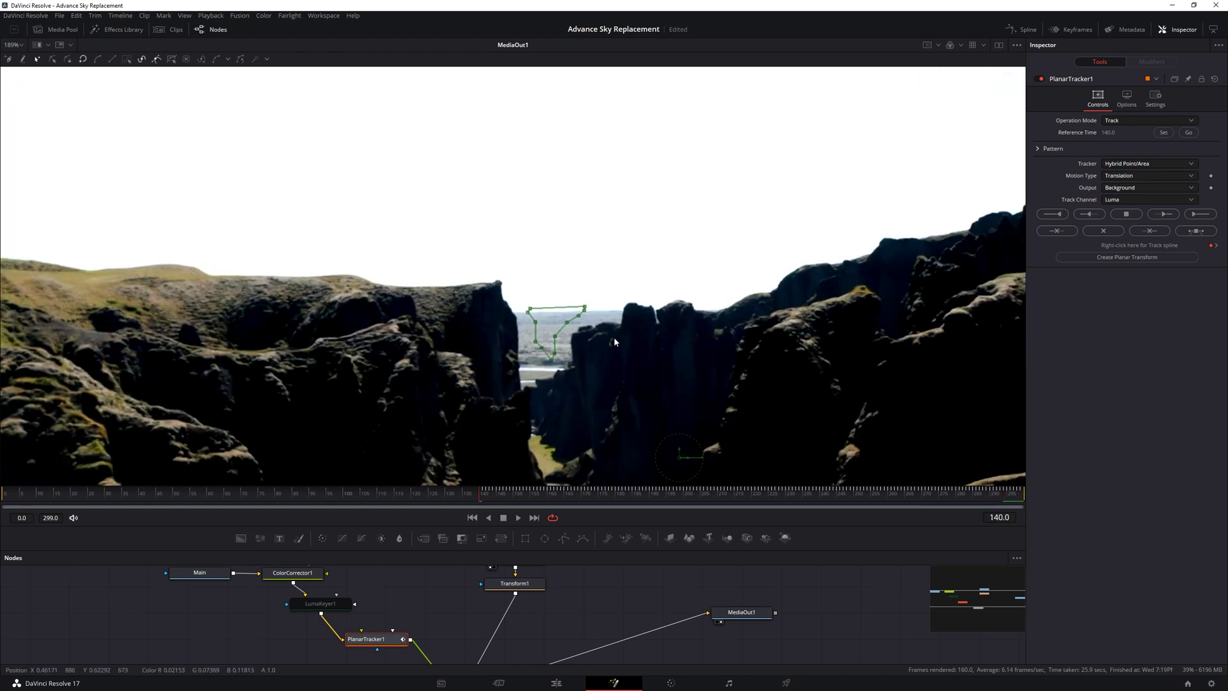
scroll(667, 327, down, 3)
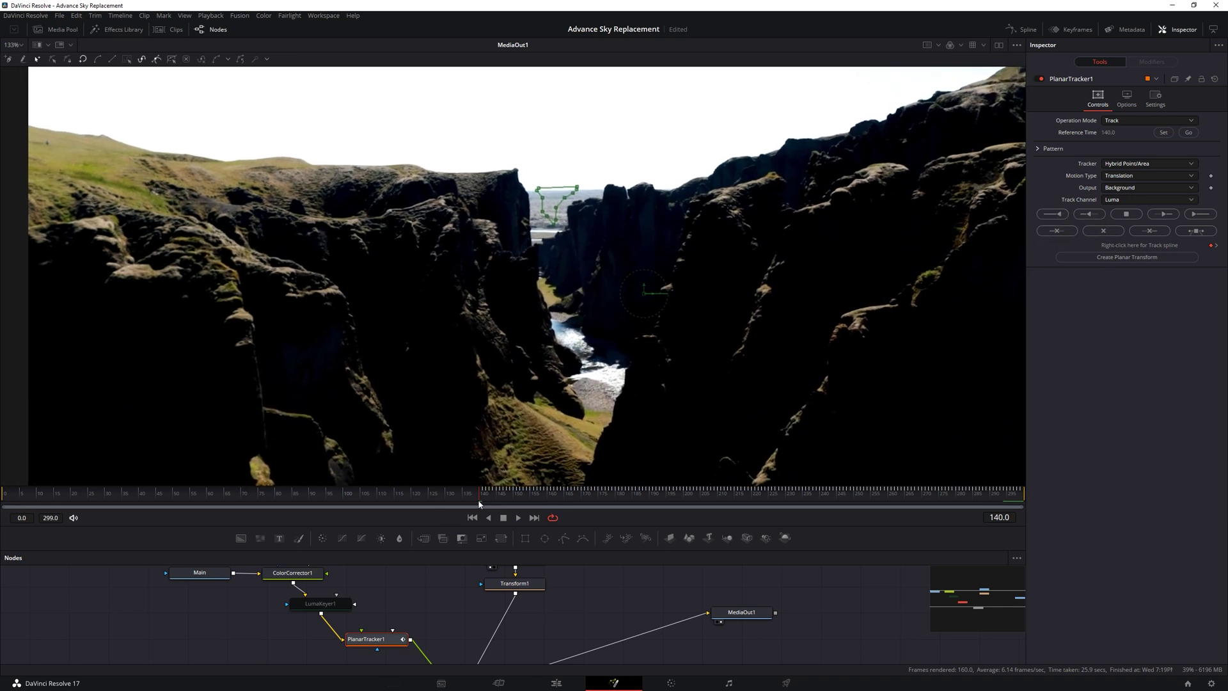
click(1052, 213)
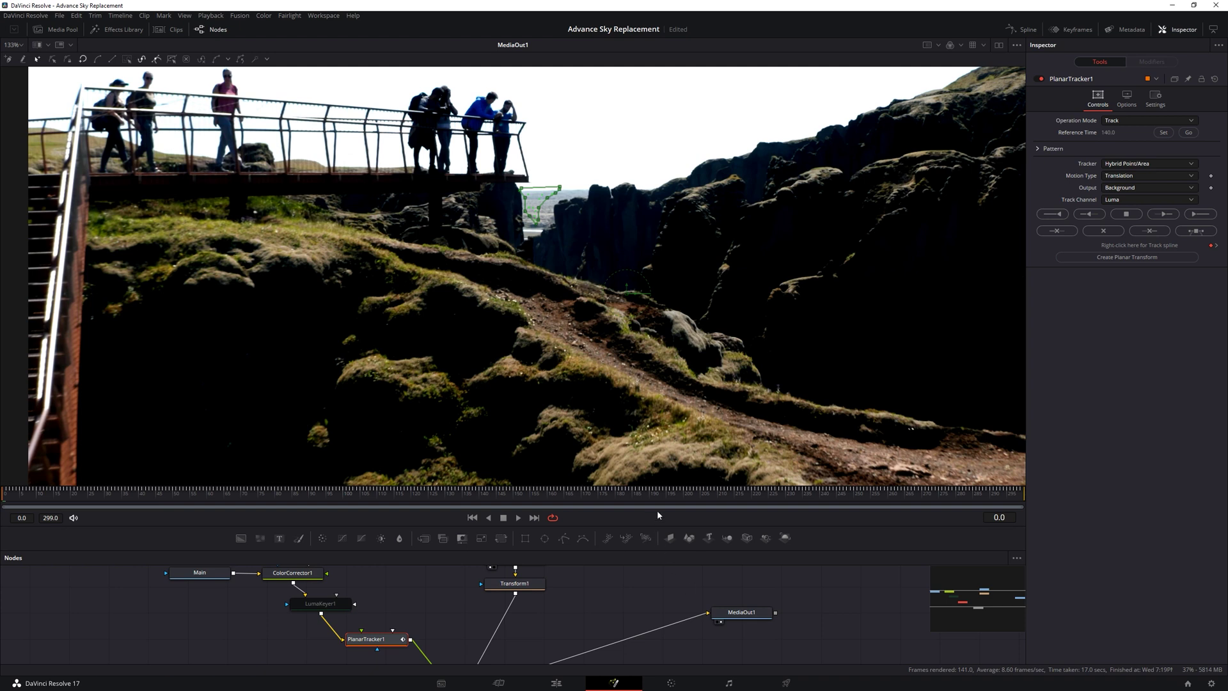
drag(666, 527, 665, 403)
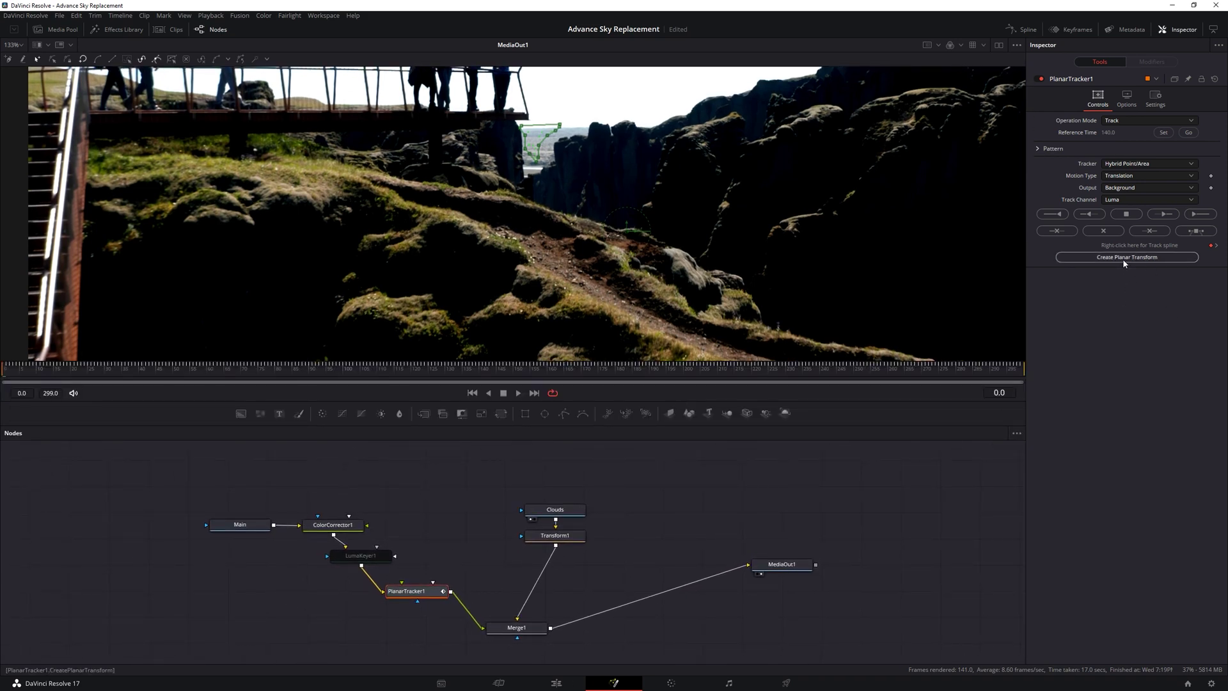
- Create a PlanarTransform1 node from the track and insert it between Transform1 and Merge1
click(1125, 257)
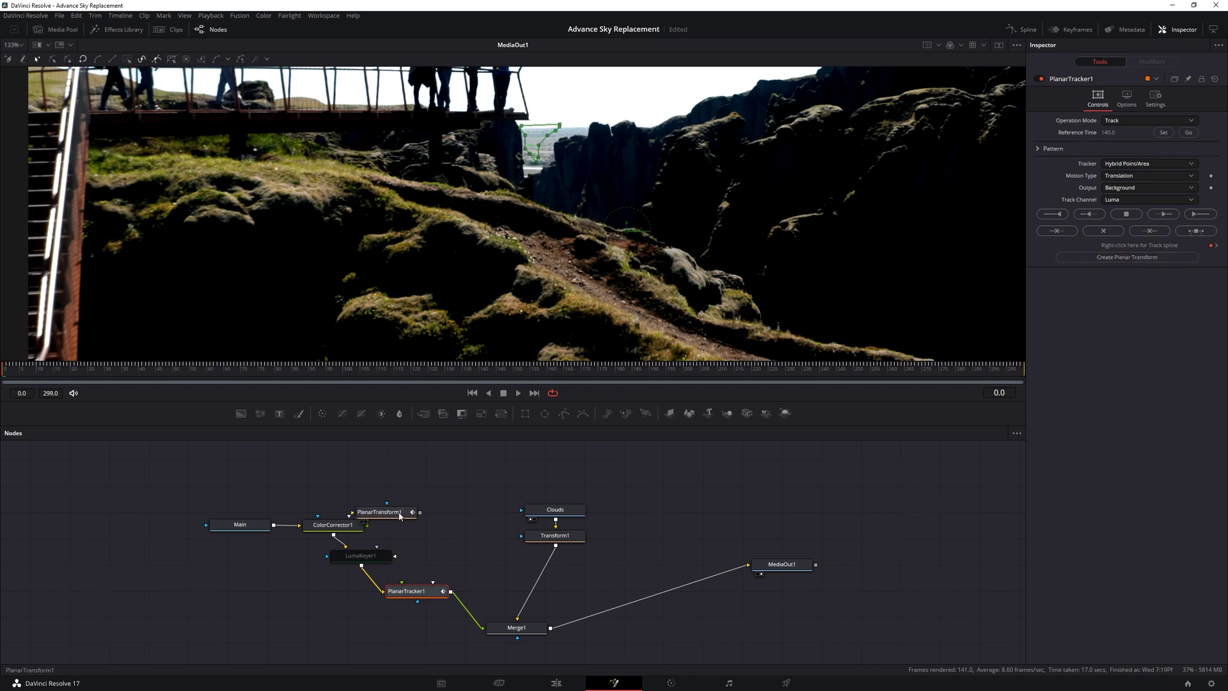
drag(457, 489, 476, 525)
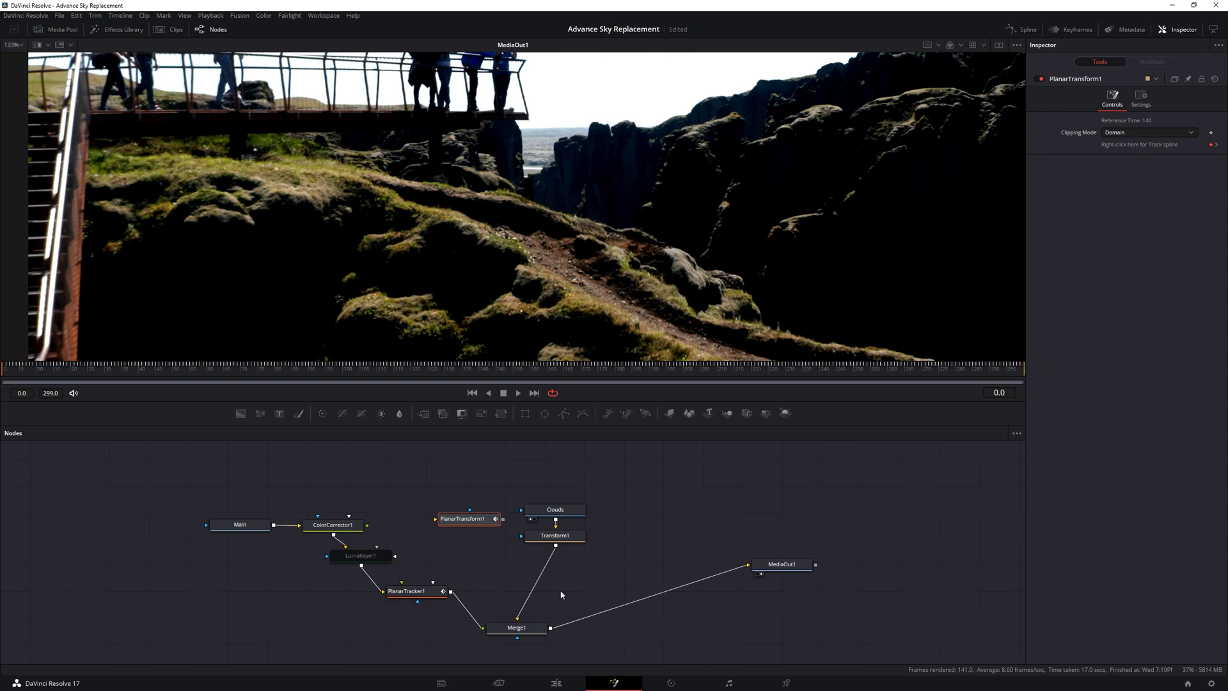
drag(465, 520, 539, 581)
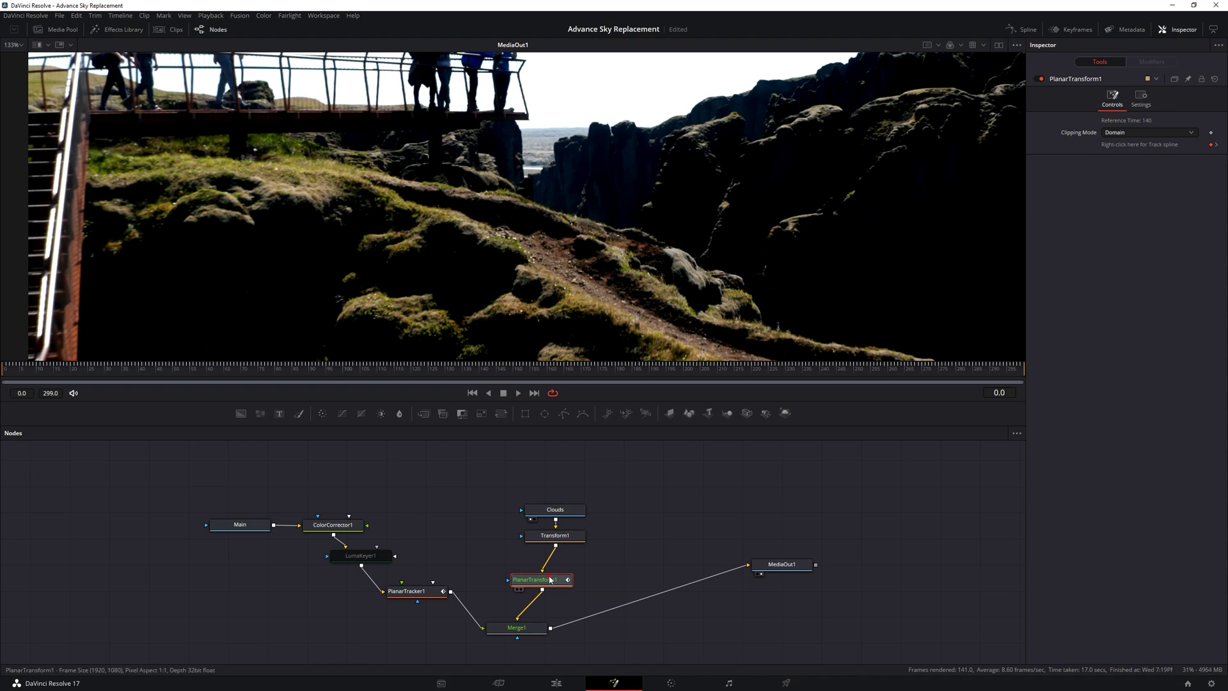
- Fit the frame, disable ColorCorrector1 to compare looks, and bring up LumaKeyer1's settings
click(333, 524)
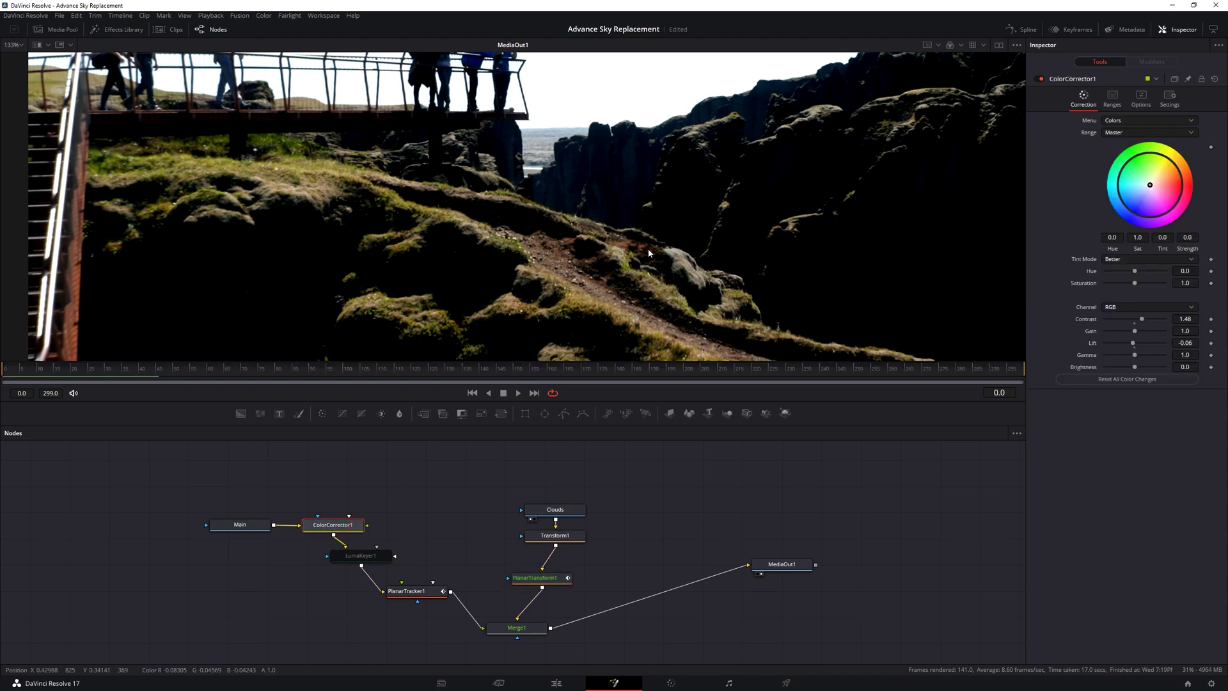
key(ctrl+f)
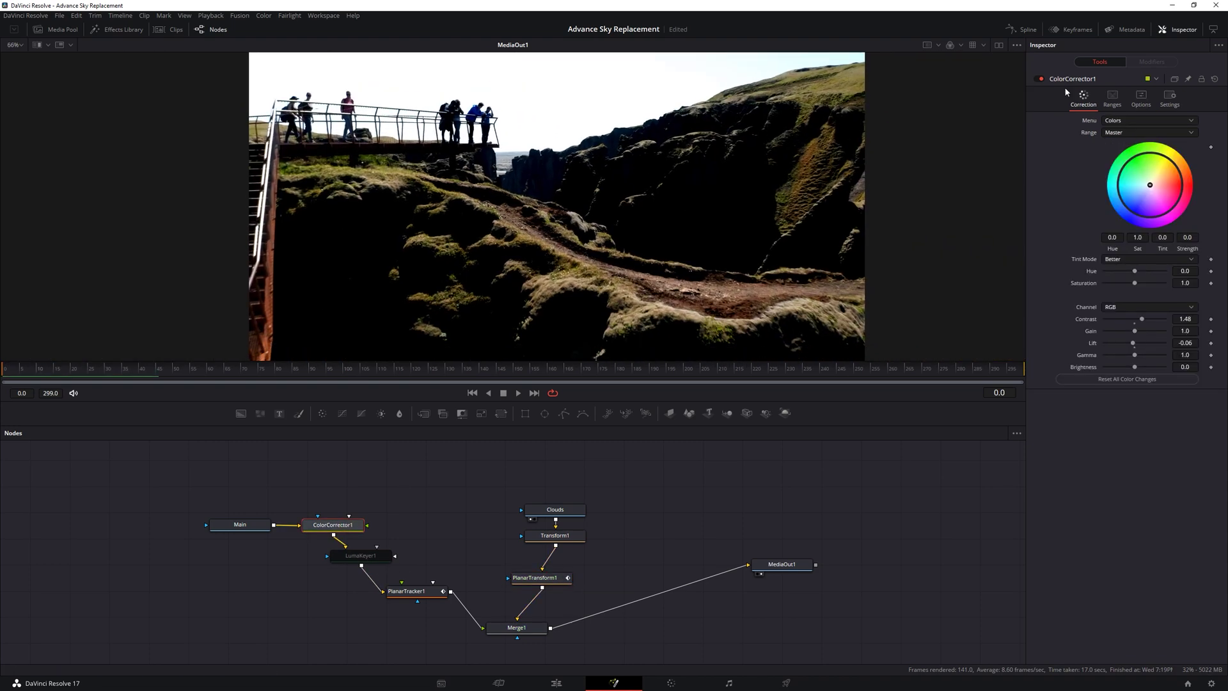
click(1039, 79)
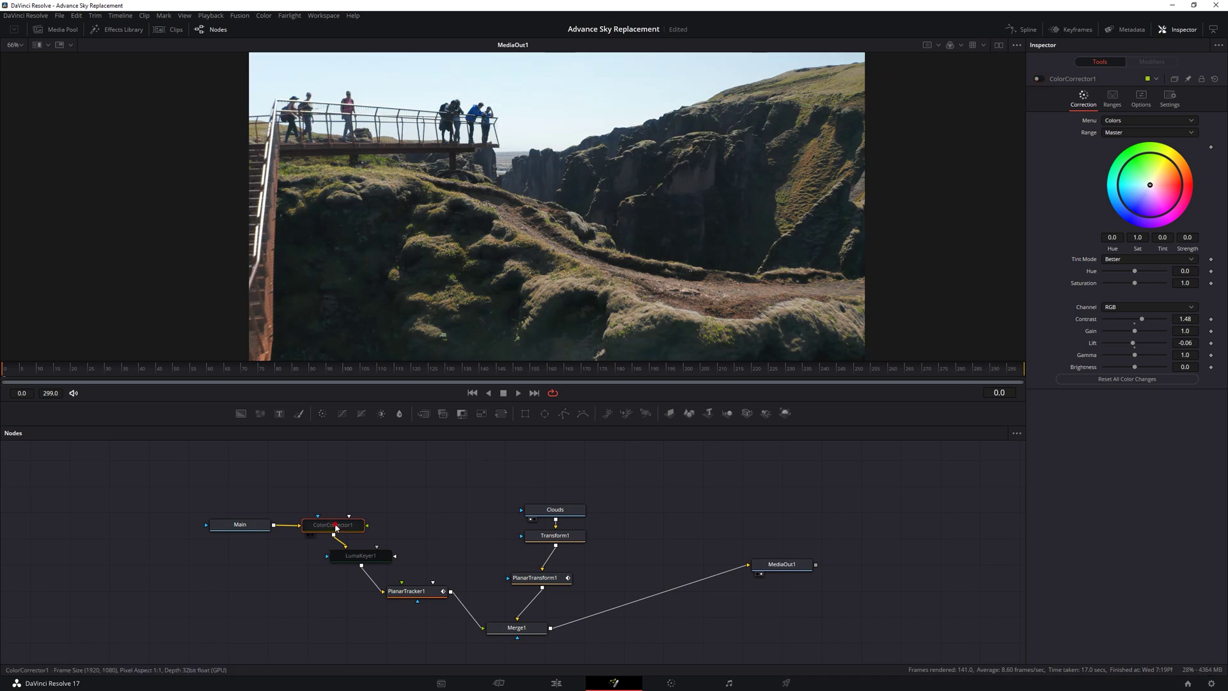
click(372, 560)
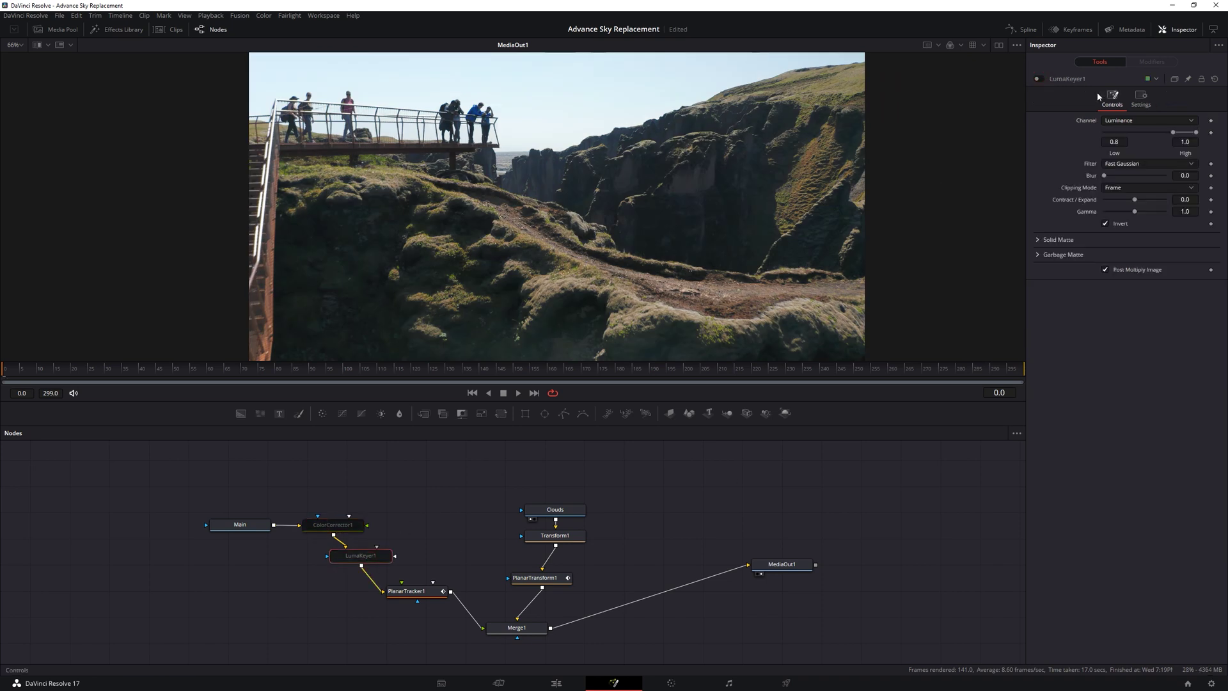
- Re-enable LumaKeyer1 for the cloudy sky, enlarge the viewer, and review playback stopping at frame 152
click(1038, 79)
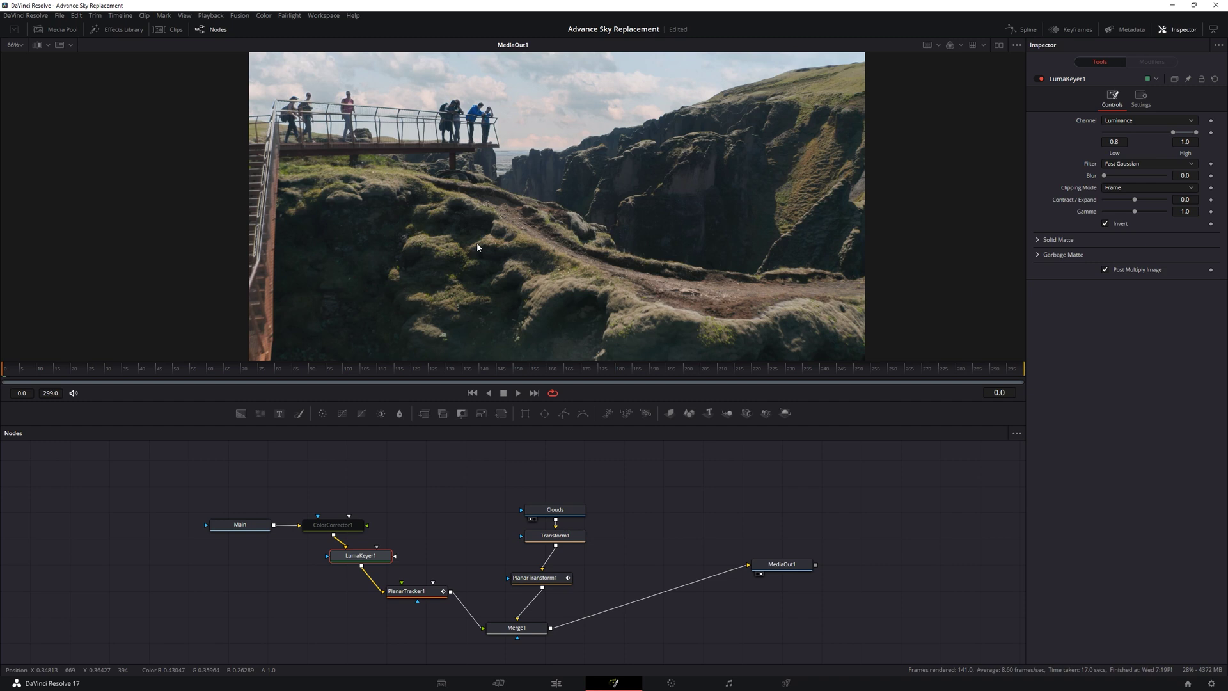
drag(665, 432, 700, 505)
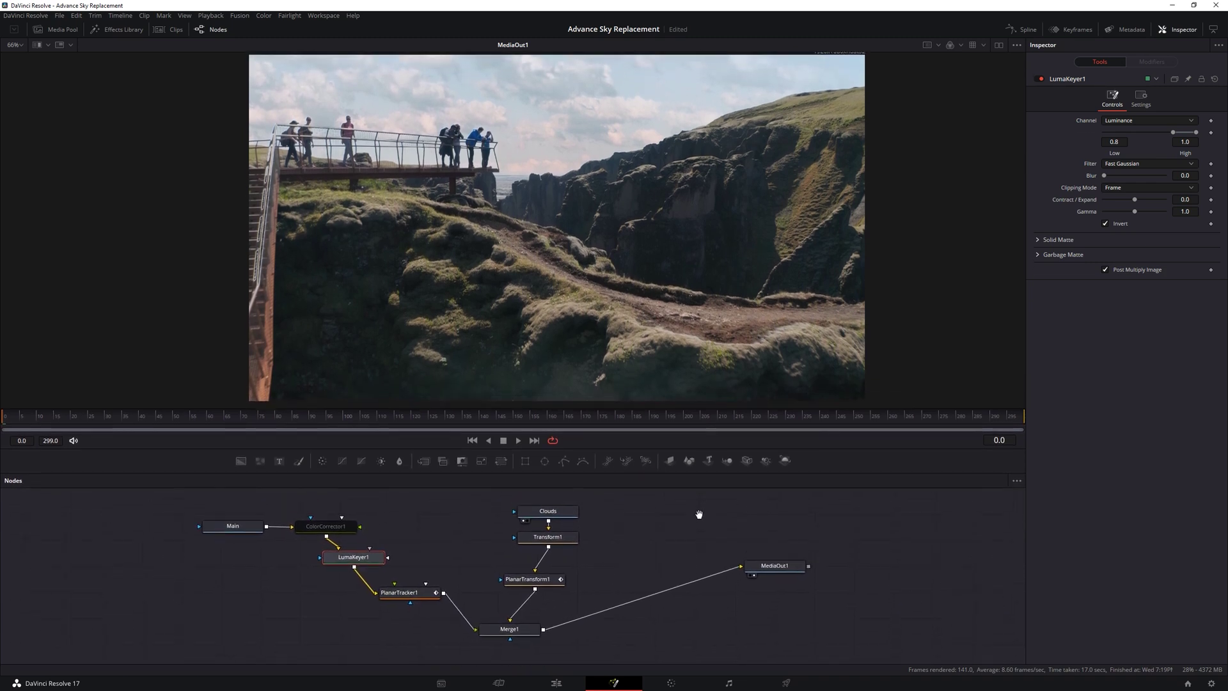
key(space)
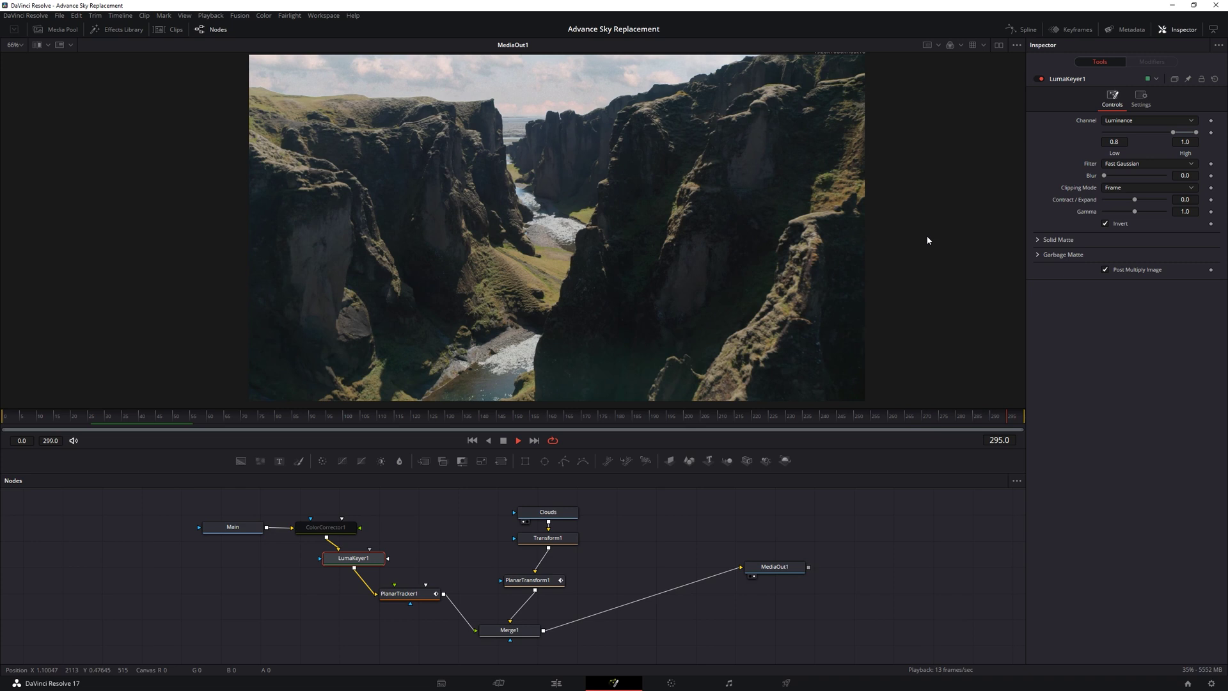
click(520, 417)
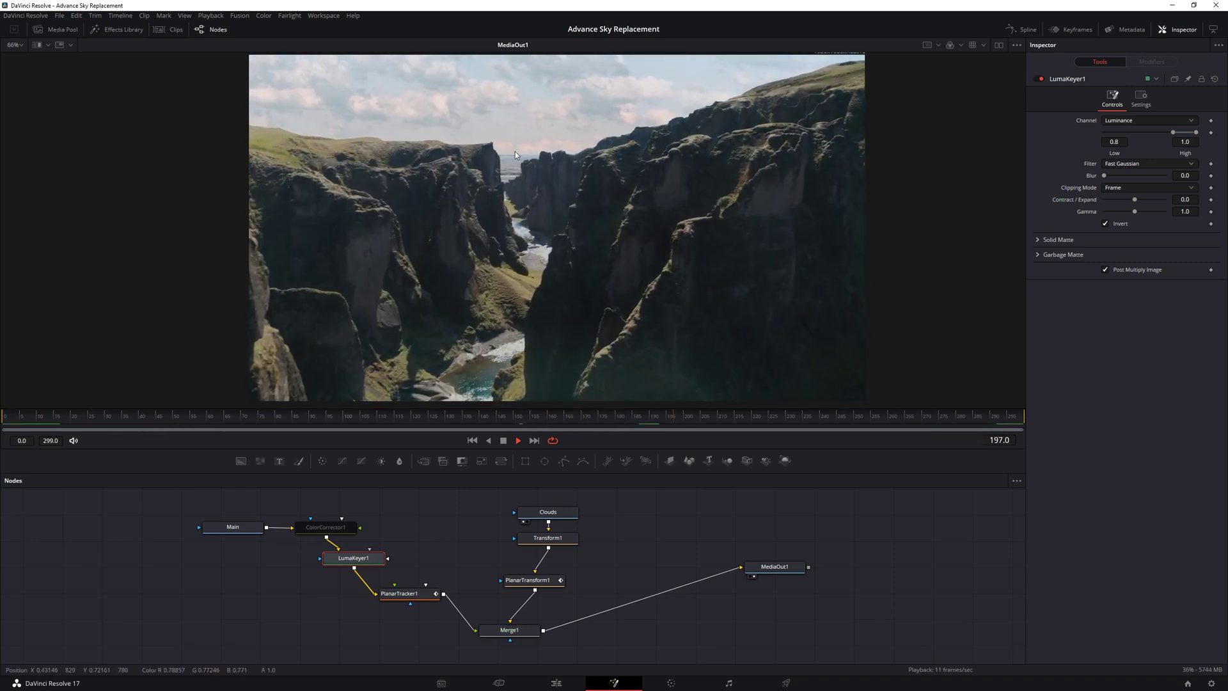
key(space)
scroll(511, 160, up, 6)
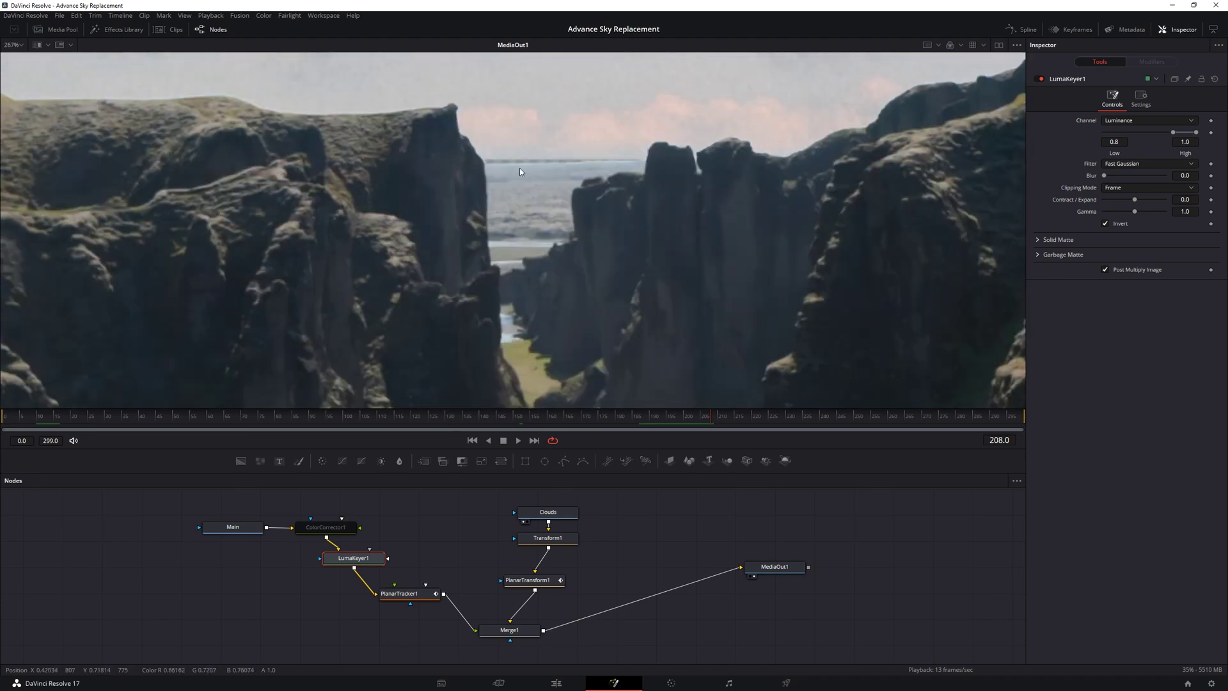
click(549, 537)
- Nudge the Transform1 cloud layer slightly lower with the center widget
scroll(628, 254, down, 6)
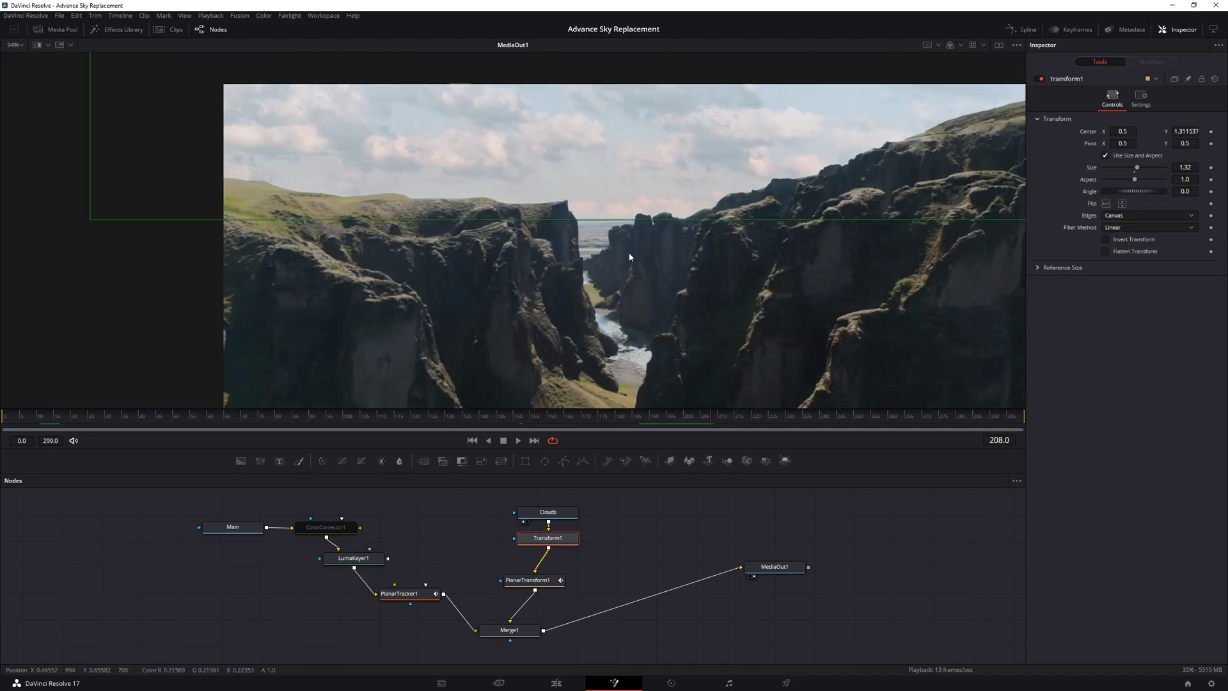
scroll(628, 256, down, 2)
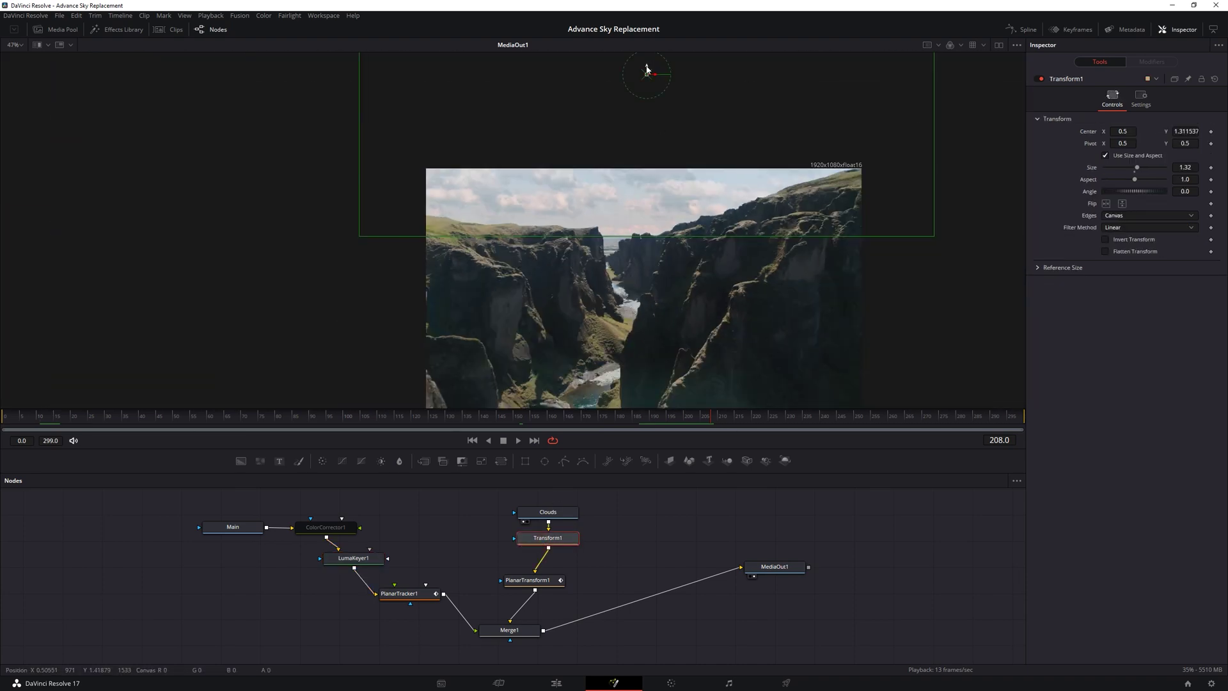
drag(647, 70, 646, 77)
scroll(637, 216, up, 3)
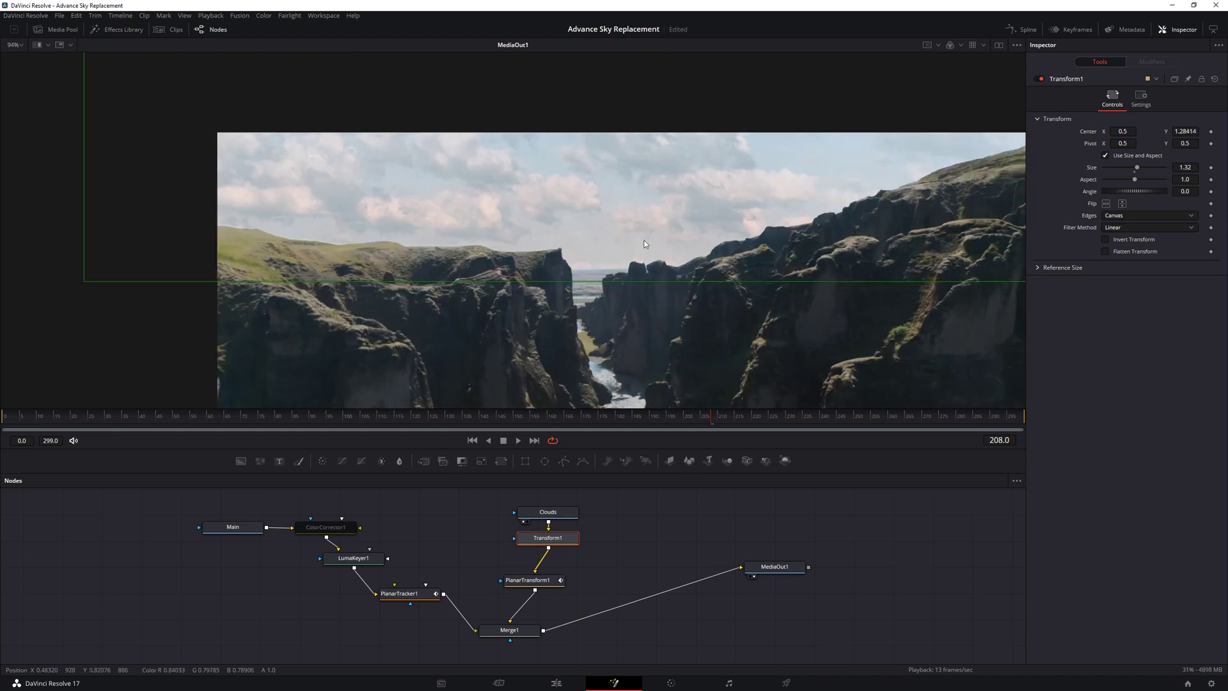
- Check the last frame and lower the clouds further to Center Y 1.270414
drag(886, 417, 857, 411)
scroll(639, 225, down, 5)
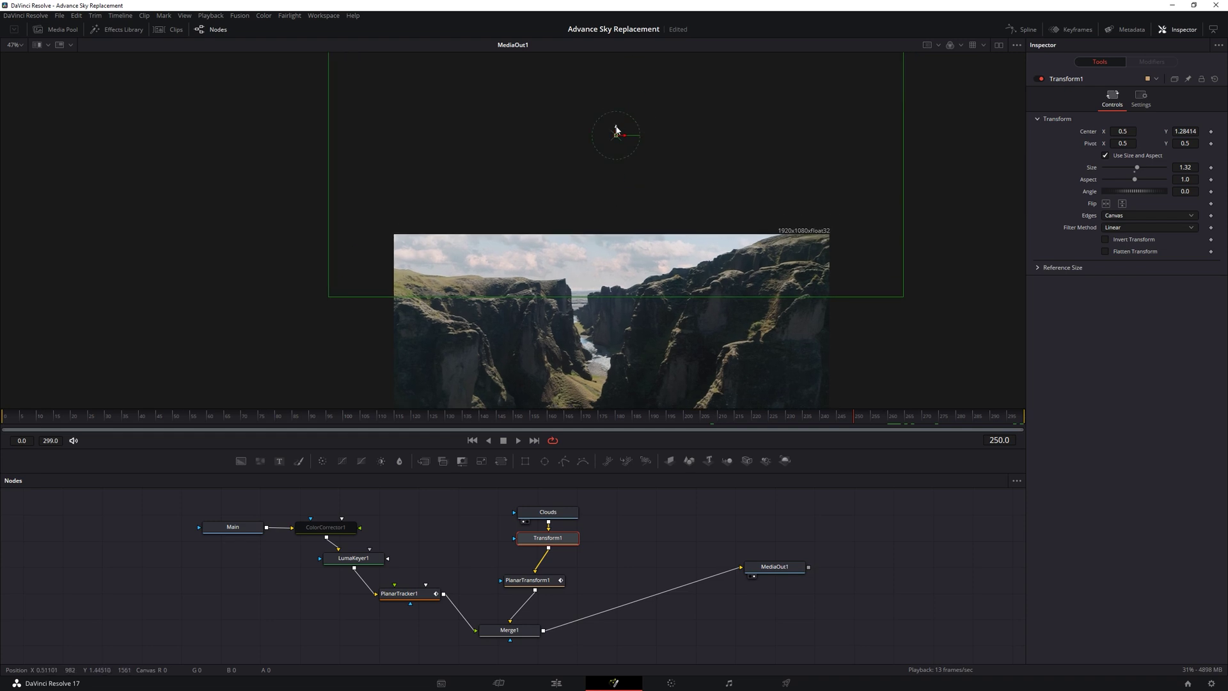
drag(617, 128, 616, 134)
scroll(601, 300, up, 5)
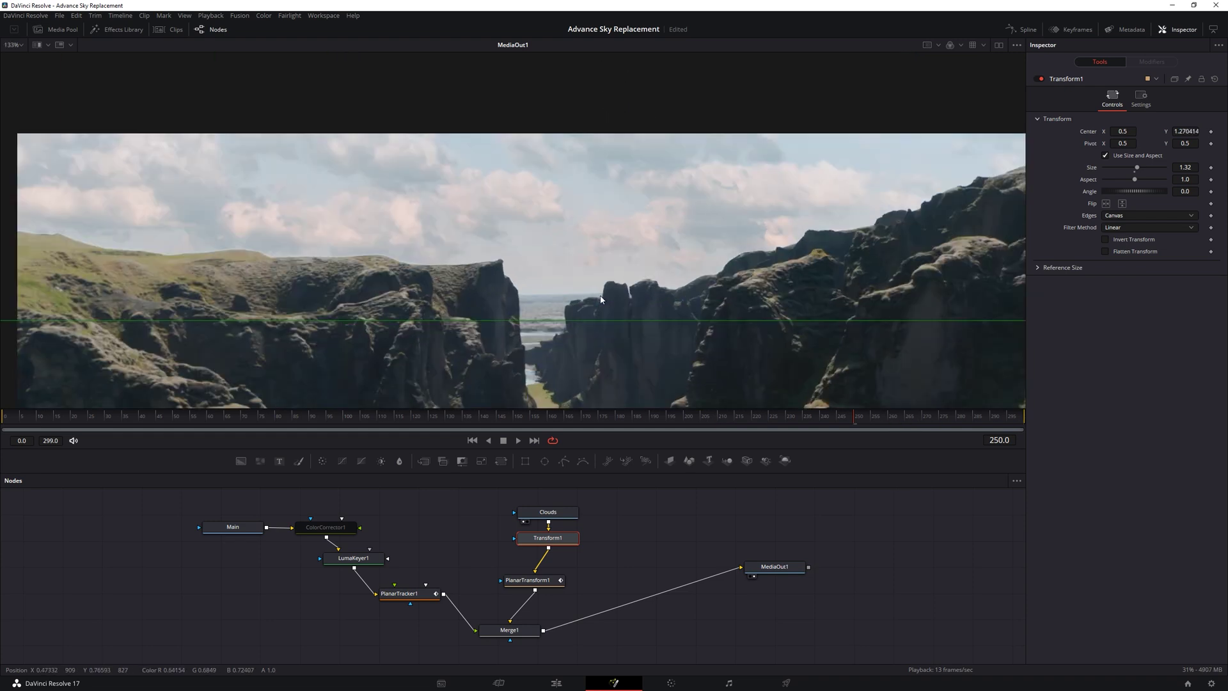
scroll(635, 299, down, 3)
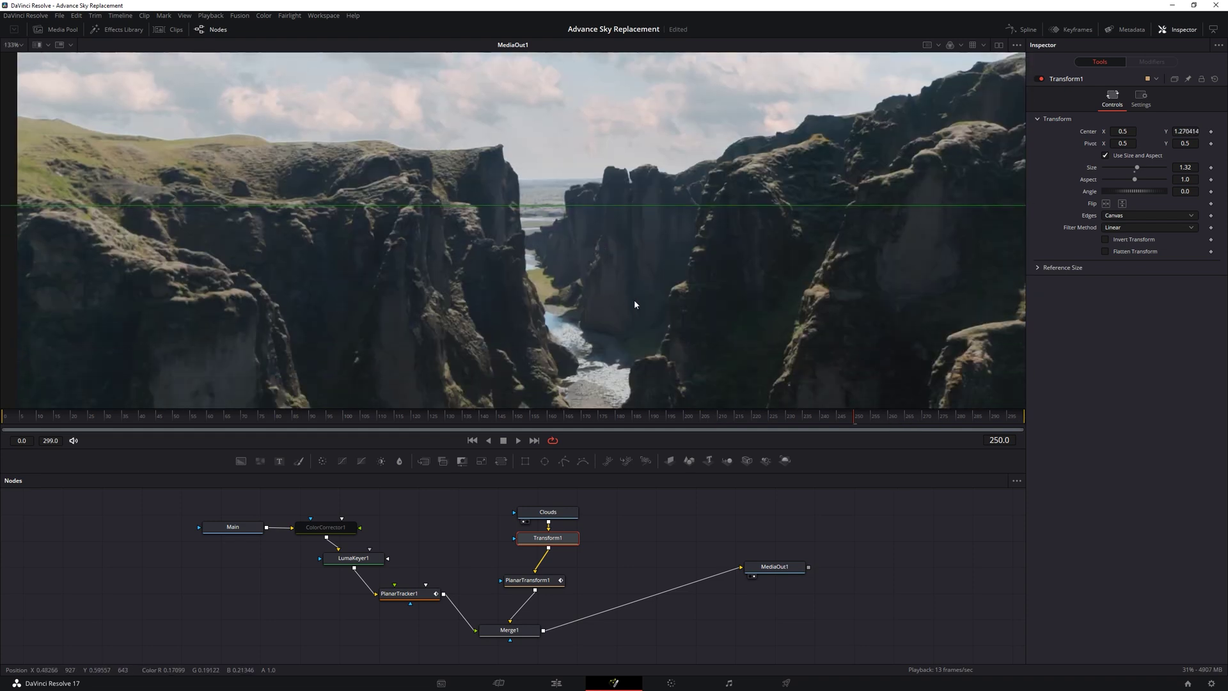
scroll(646, 283, down, 5)
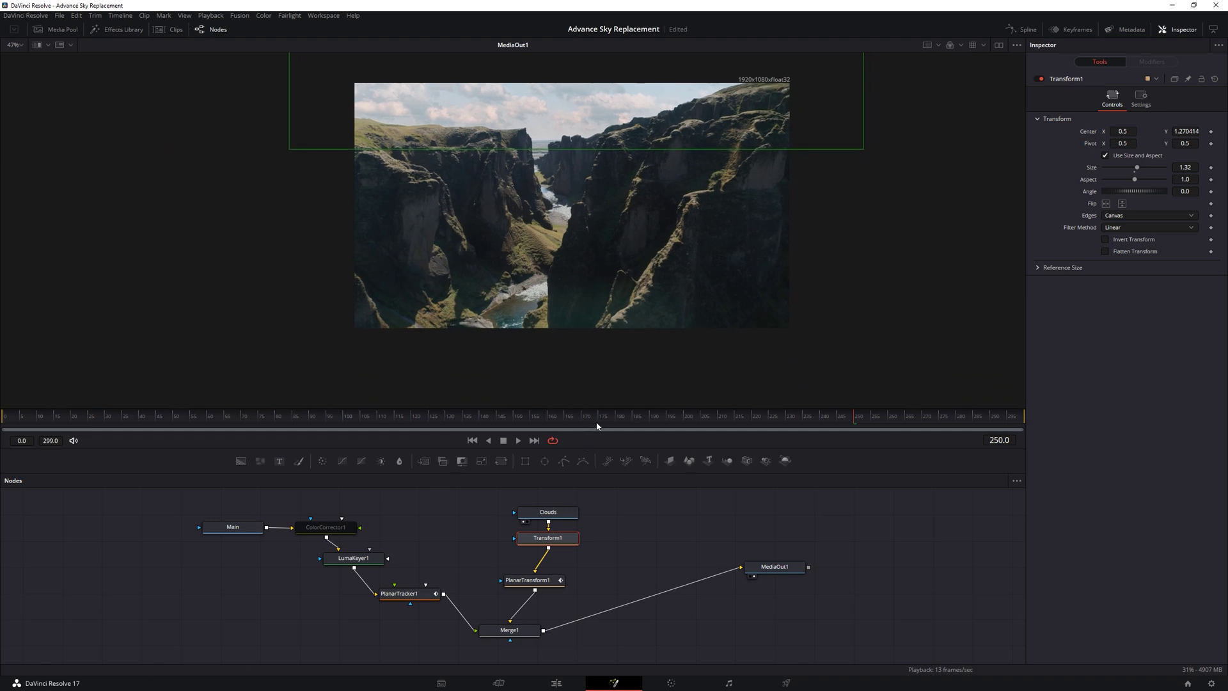
drag(601, 406, 604, 381)
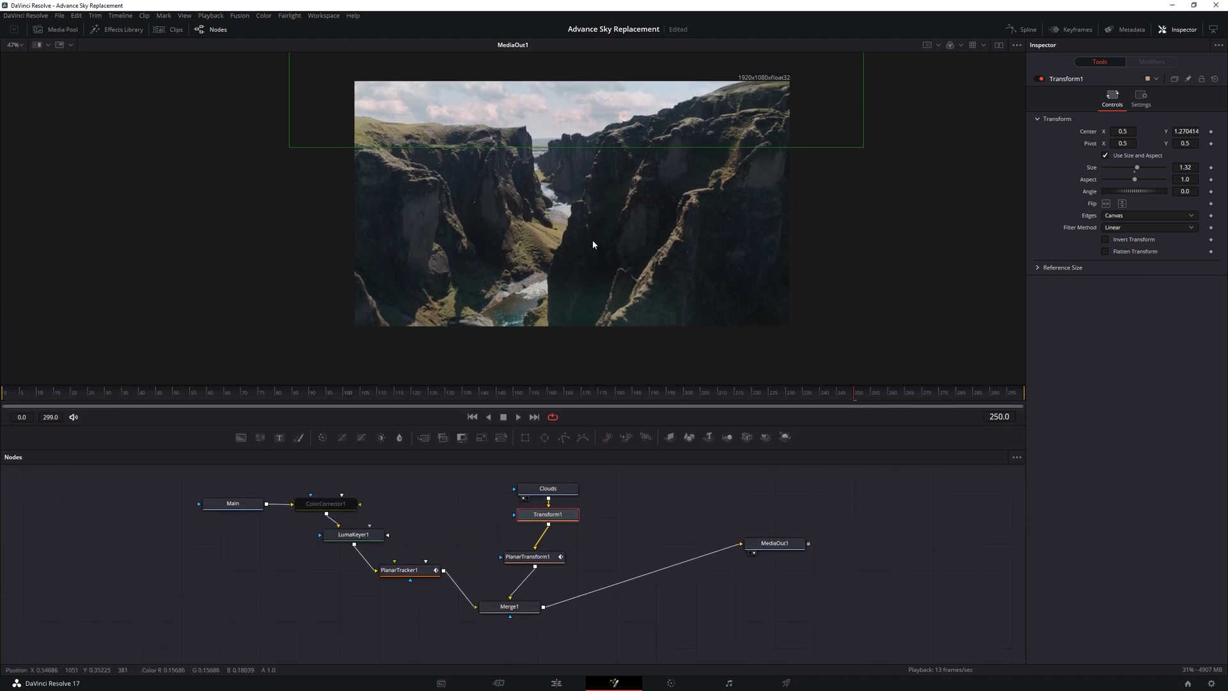
scroll(592, 240, up, 2)
scroll(598, 249, up, 1)
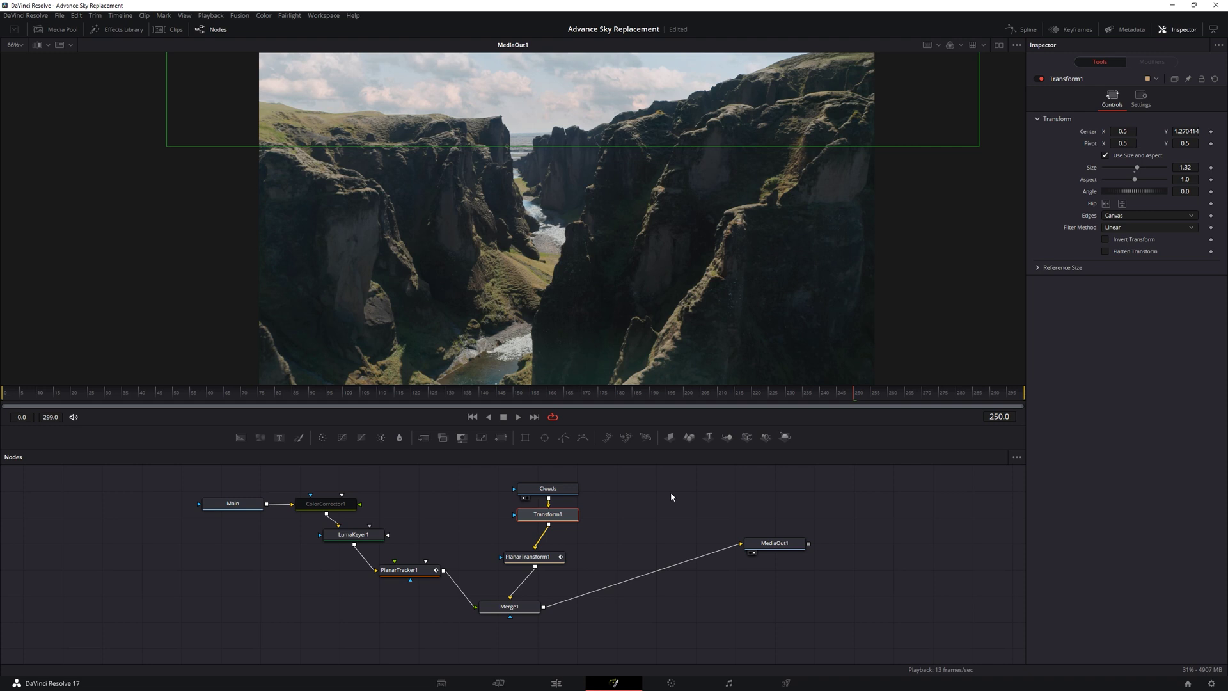
- Delete the ColorCorrector1 node and shift LumaKeyer1 slightly left
click(338, 507)
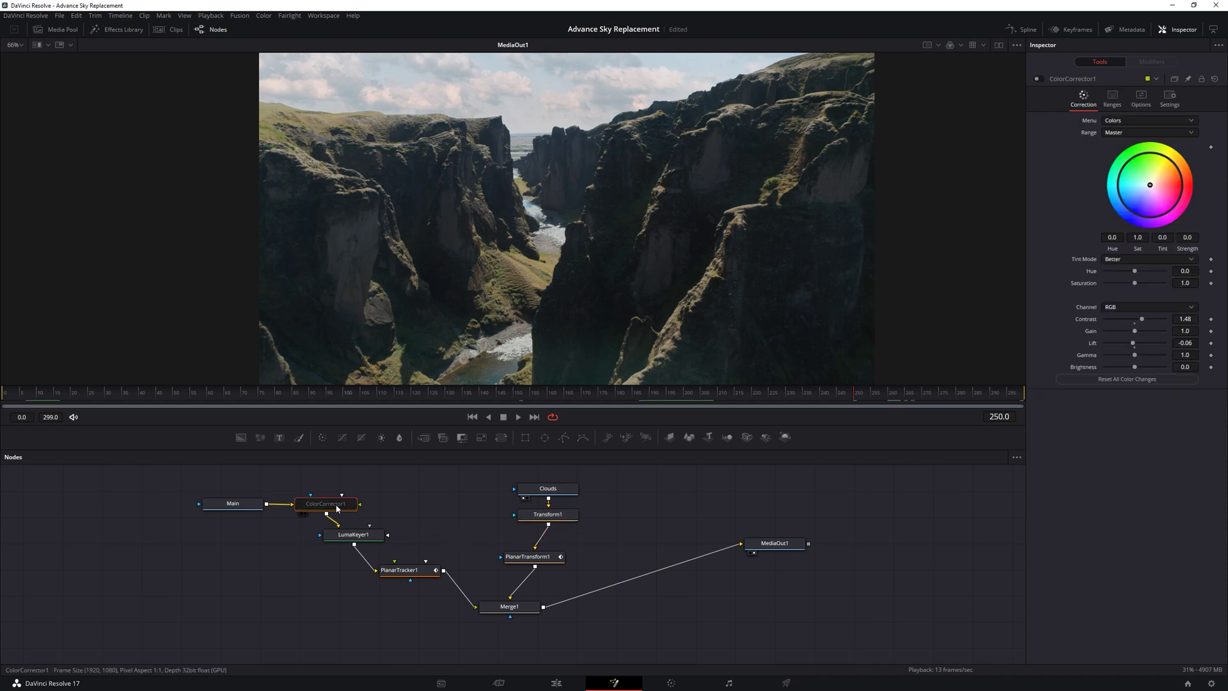
key(Delete)
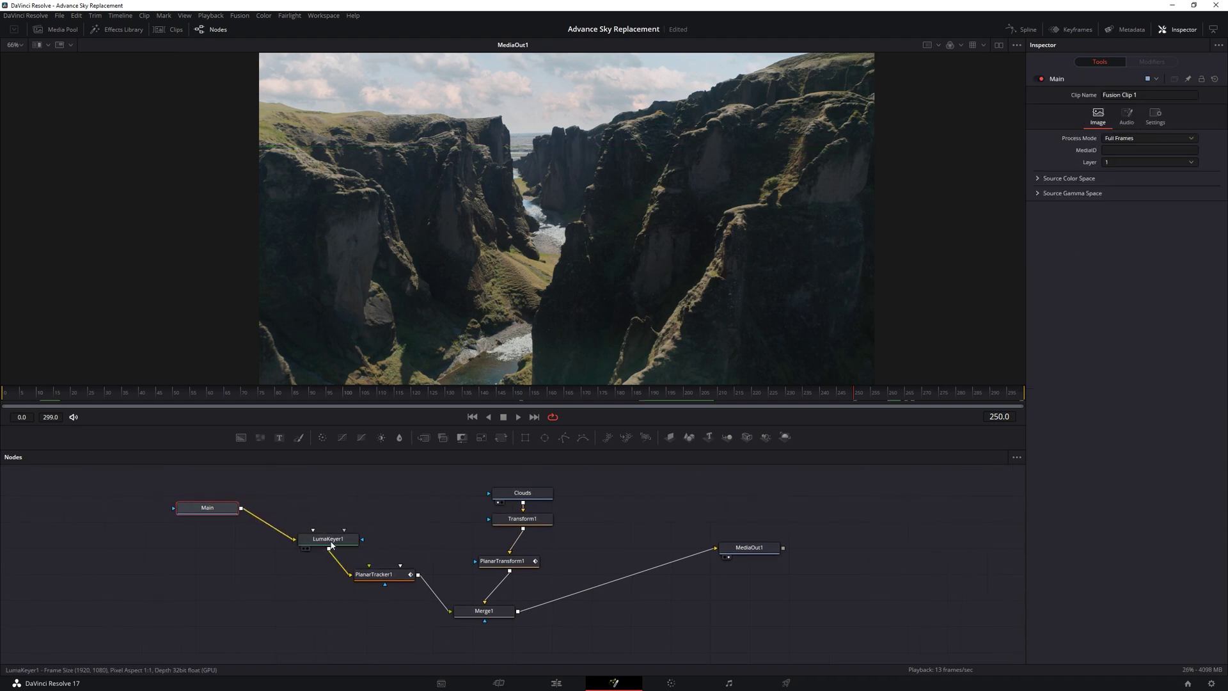
drag(331, 544, 317, 545)
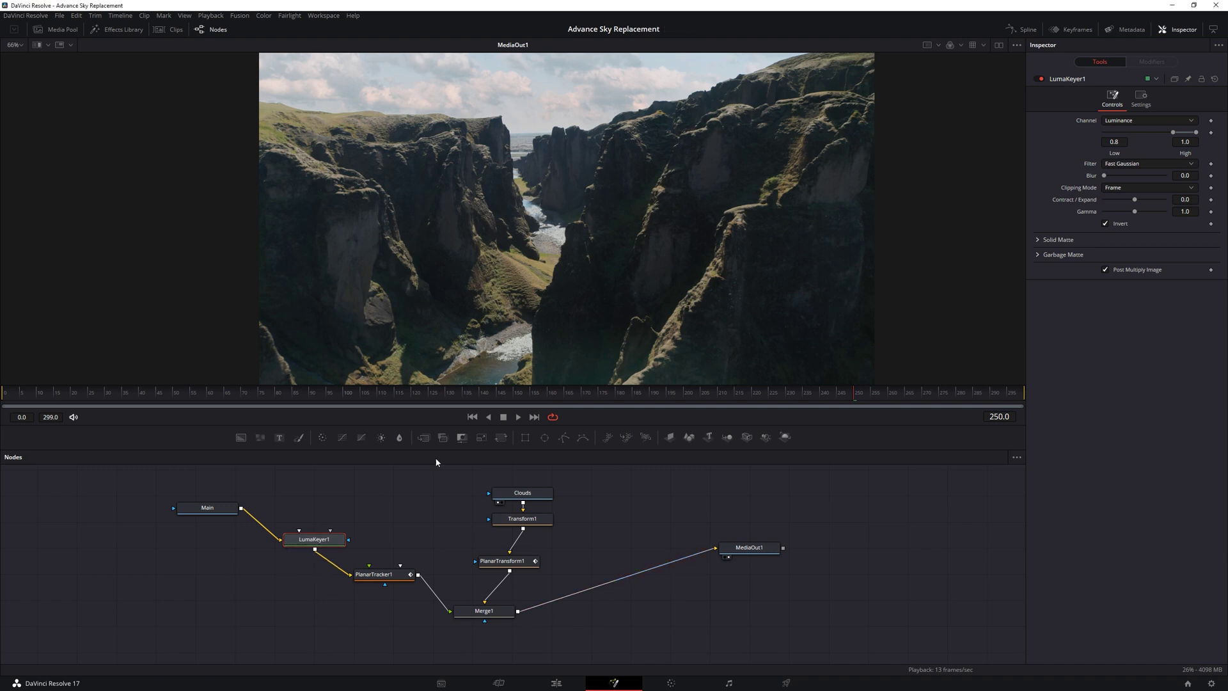
- Toggle LumaKeyer1 off and on twice to compare, leaving the cloud key active
scroll(562, 288, up, 3)
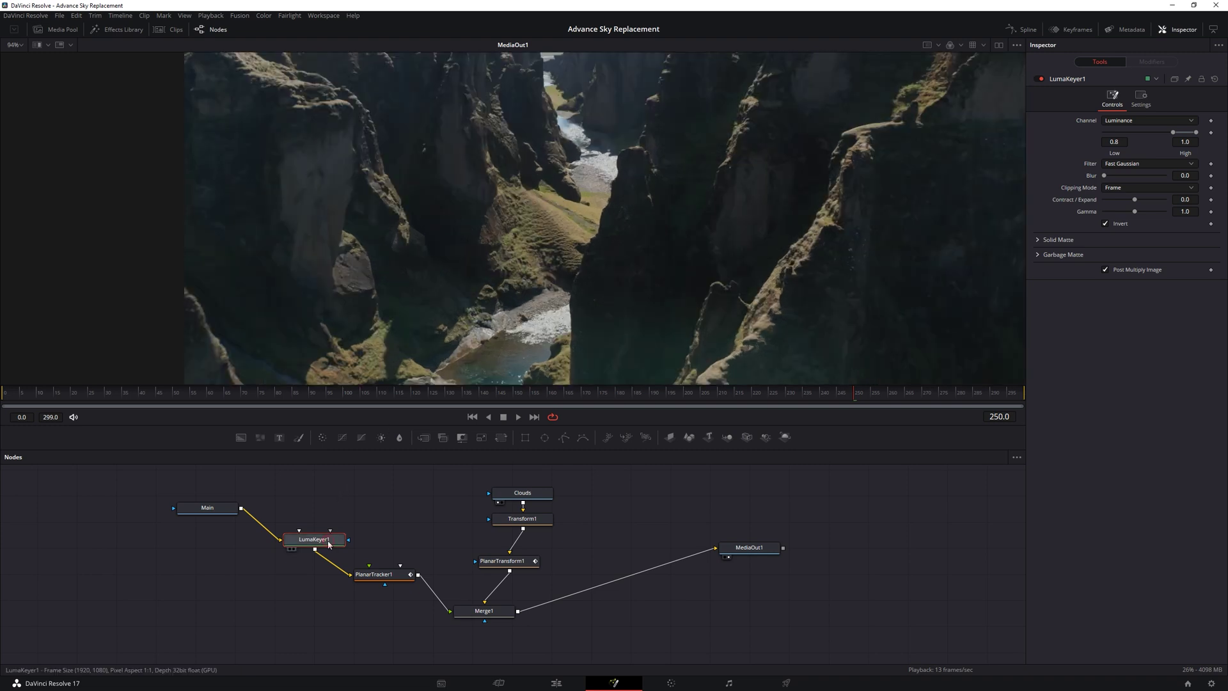
click(1039, 79)
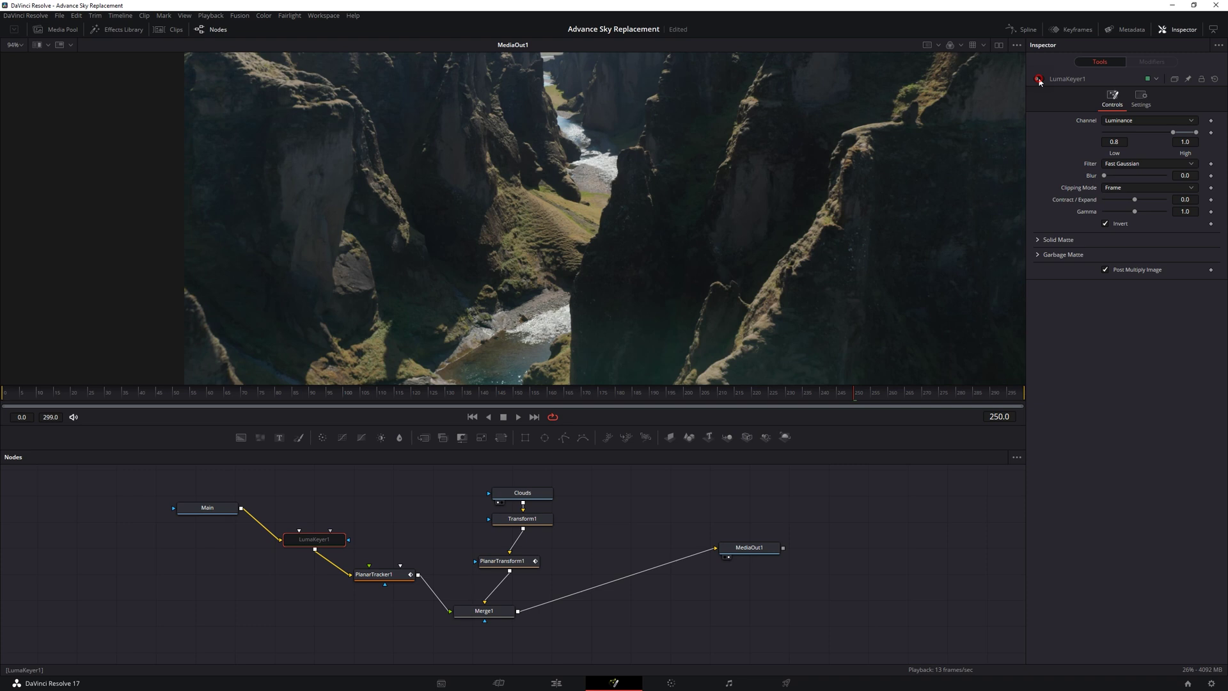
click(1040, 79)
click(1040, 80)
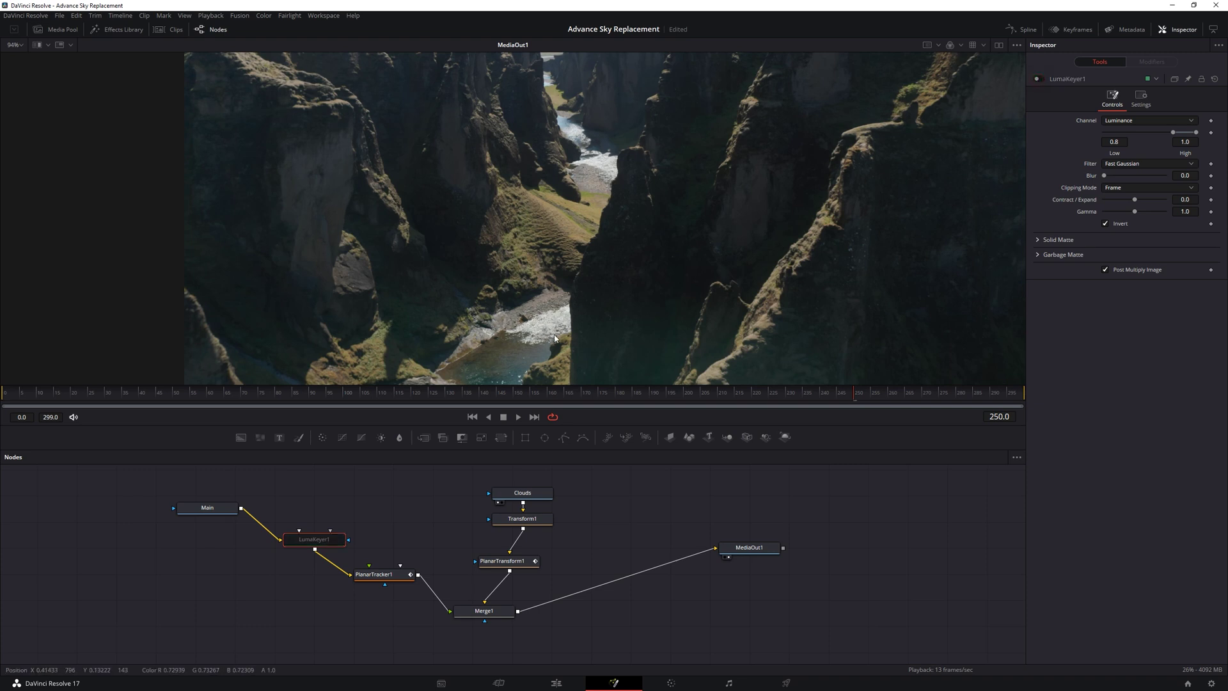
click(1039, 78)
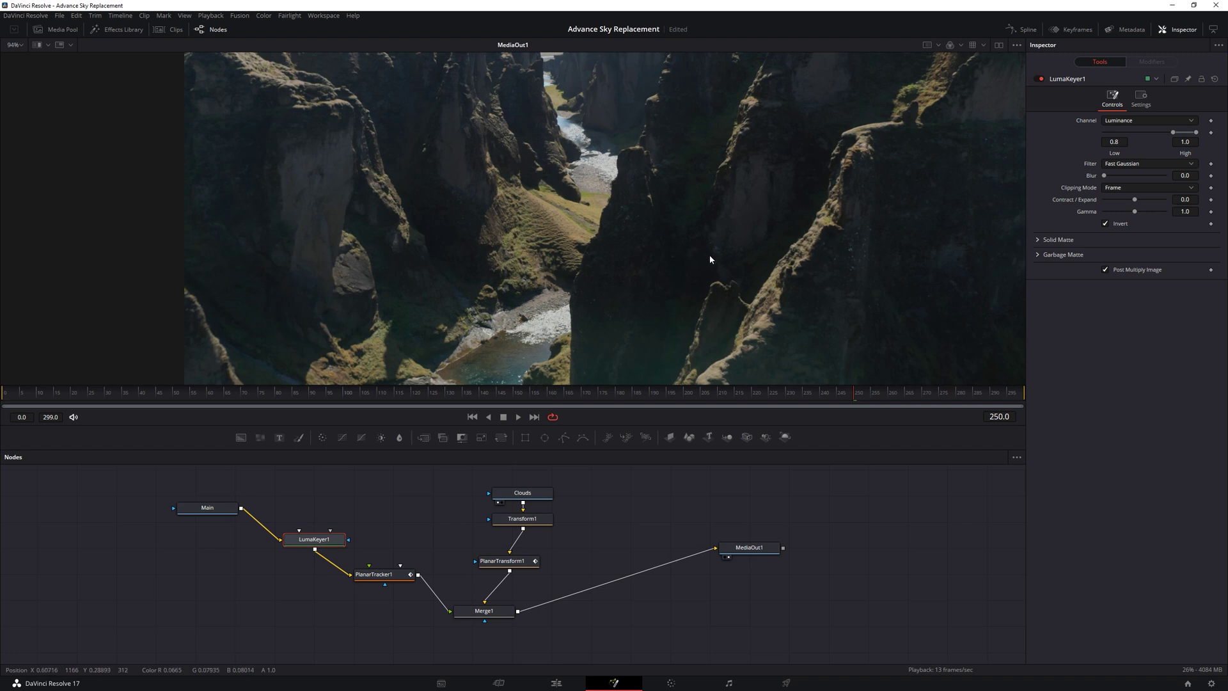
scroll(721, 228, down, 4)
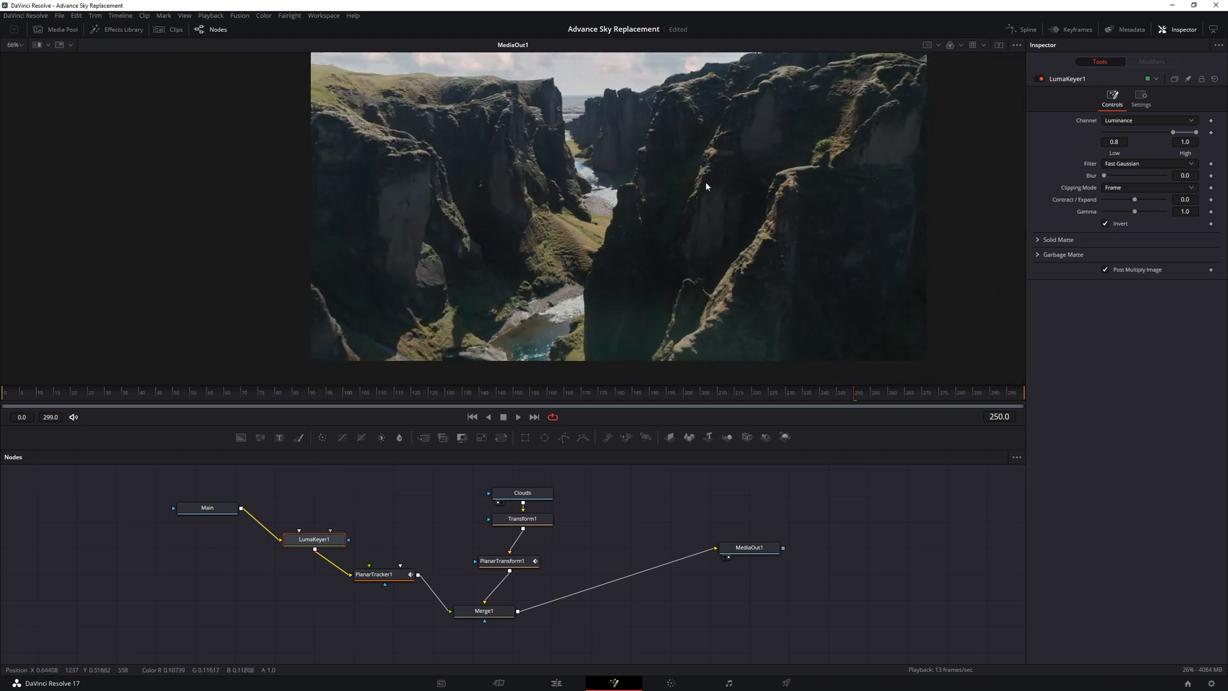
- Make room in the node graph and insert a Mirrors node after PlanarTransform1
drag(523, 493, 538, 514)
drag(515, 564, 515, 550)
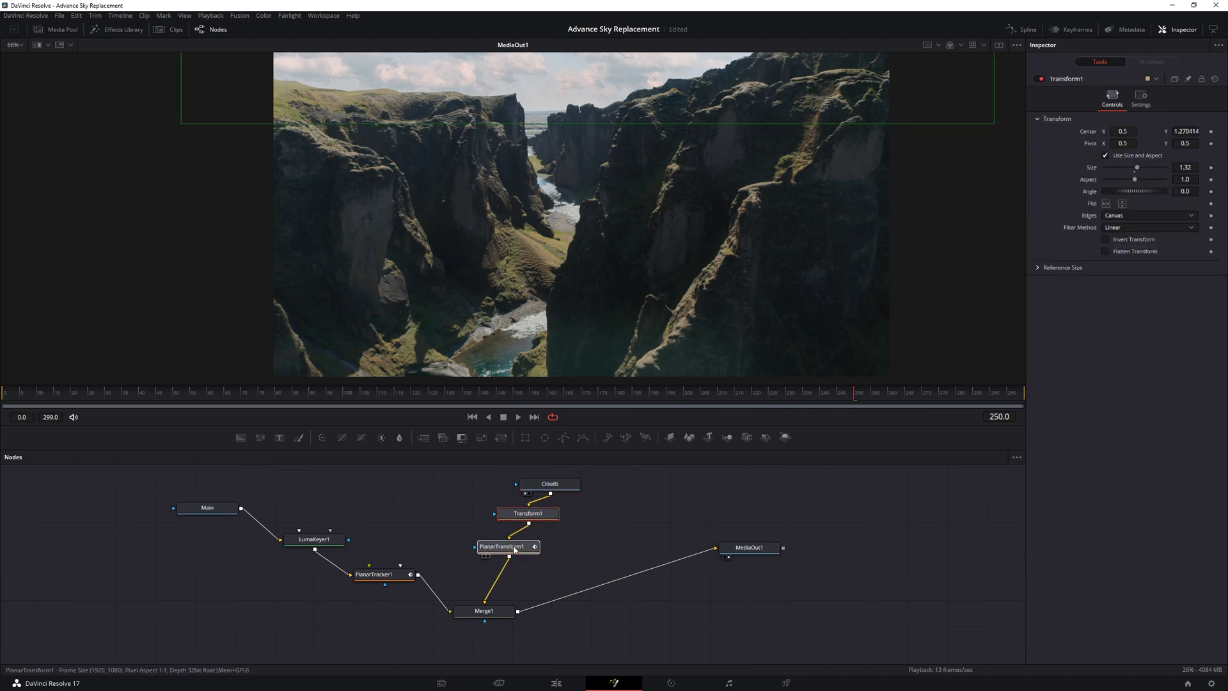
key(shift+space)
text(tracker)
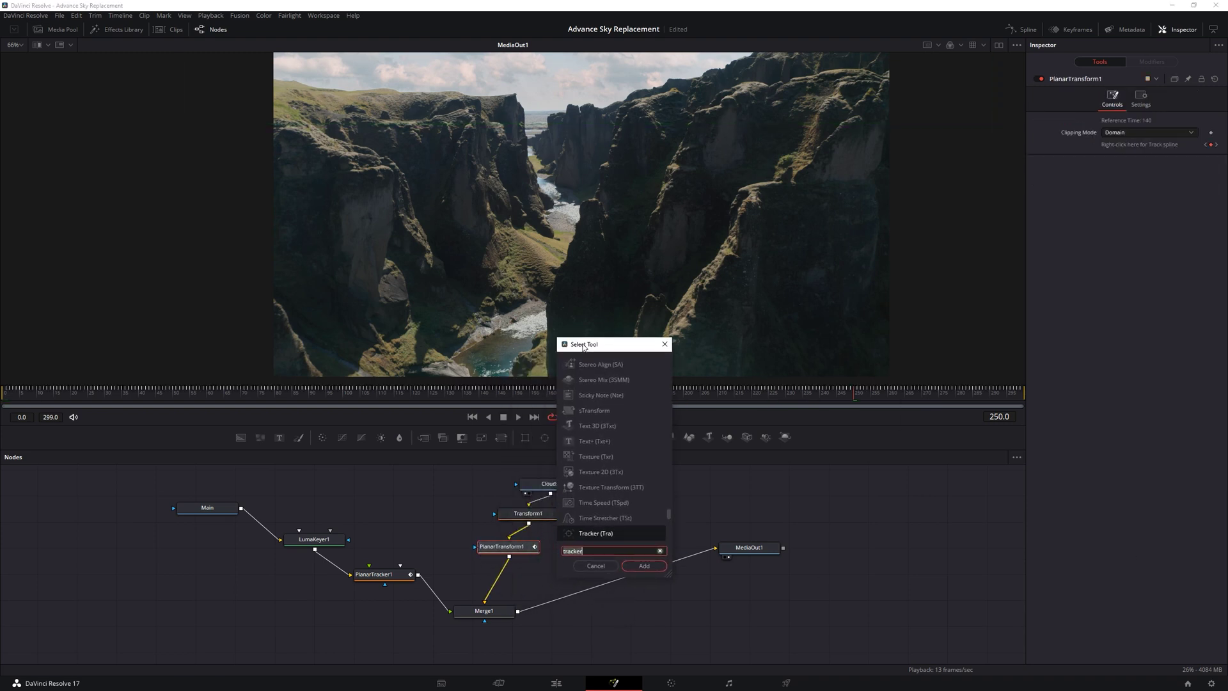
key(ctrl+a)
text(mirr)
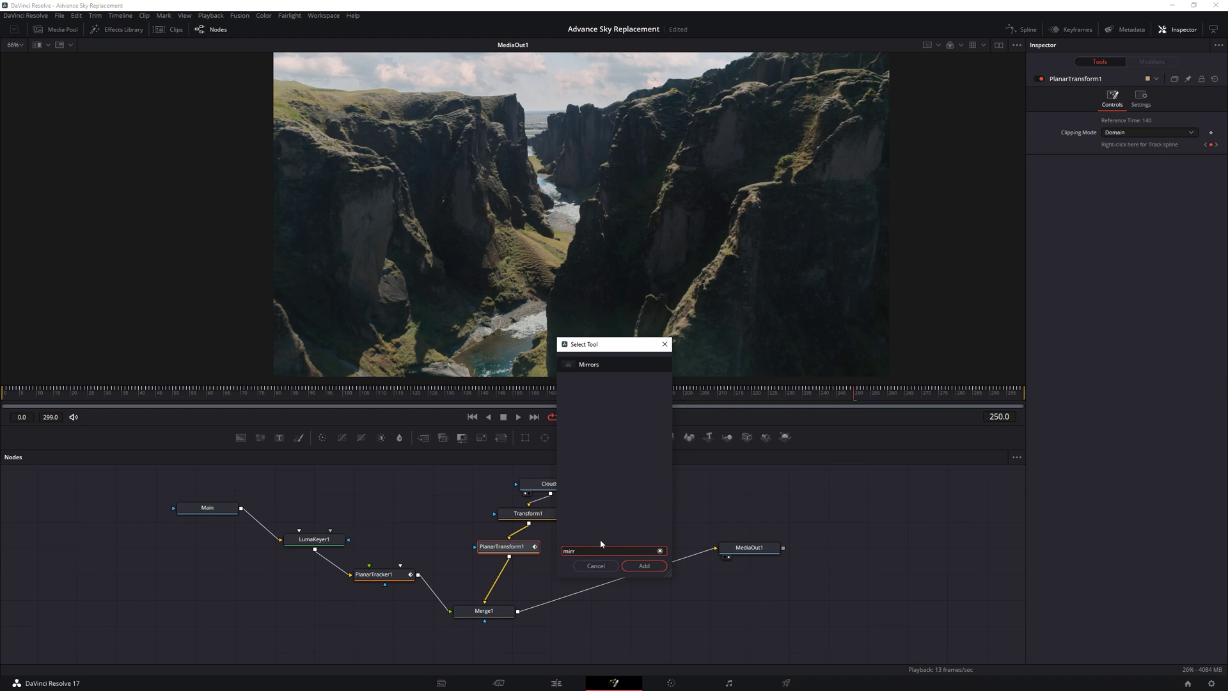
key(Return)
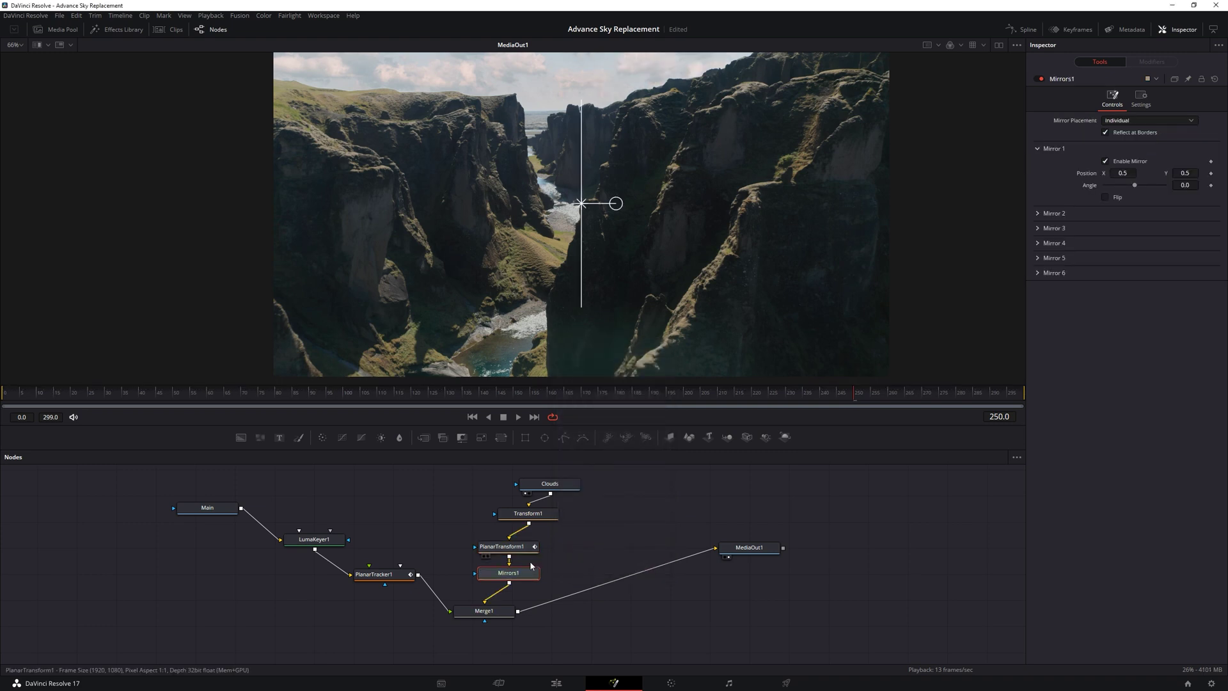
- Set the Mirrors1 angle to 90 and move the mirror line up near the horizon
scroll(584, 564, up, 1)
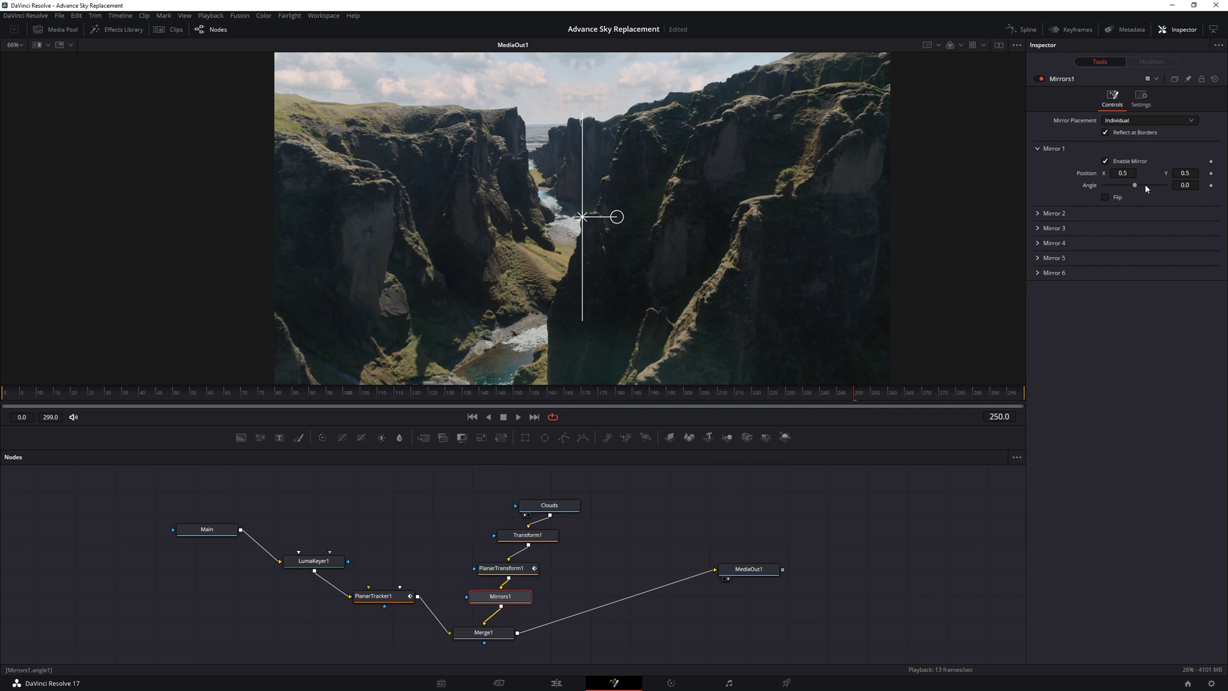
click(1185, 185)
text(90)
key(Return)
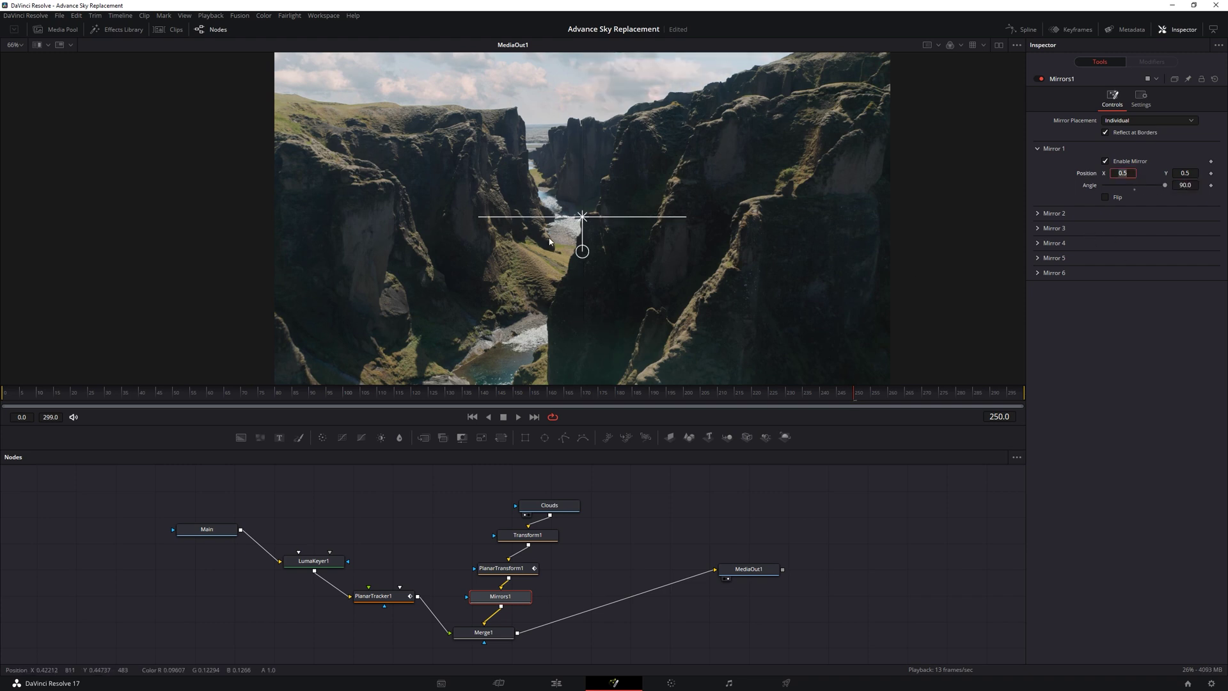
drag(582, 217, 544, 138)
- Toggle the Mirrors1 effect off and on repeatedly to compare the result
scroll(575, 255, up, 4)
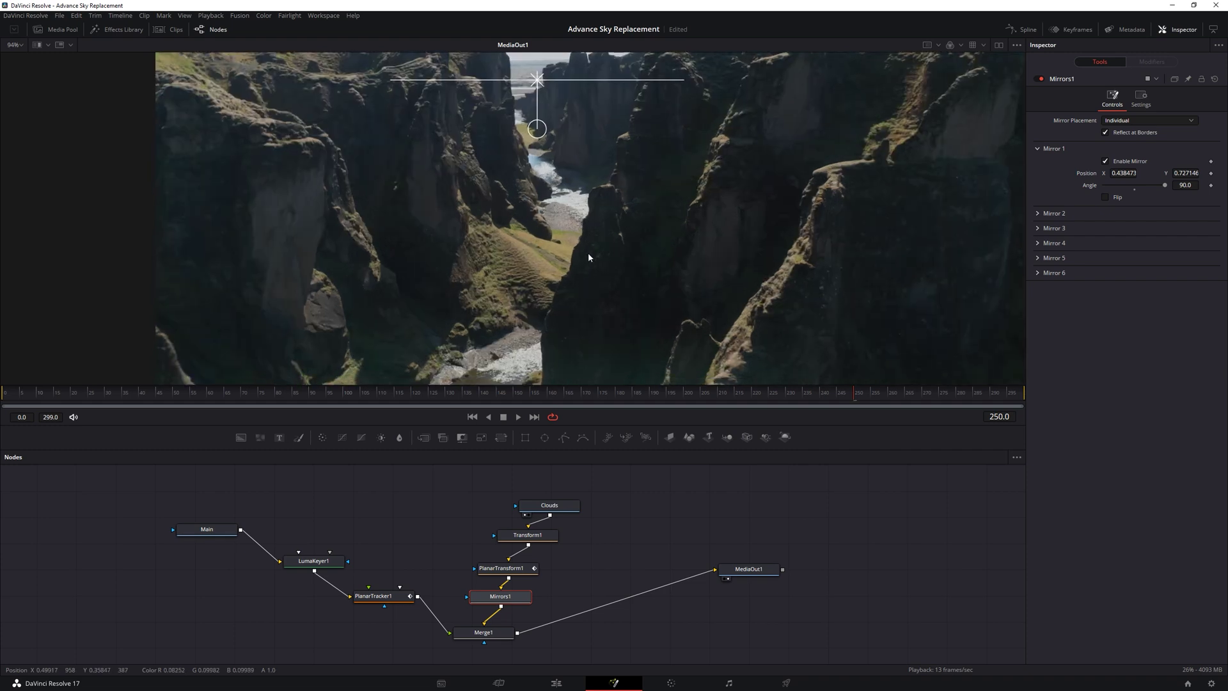
click(1039, 79)
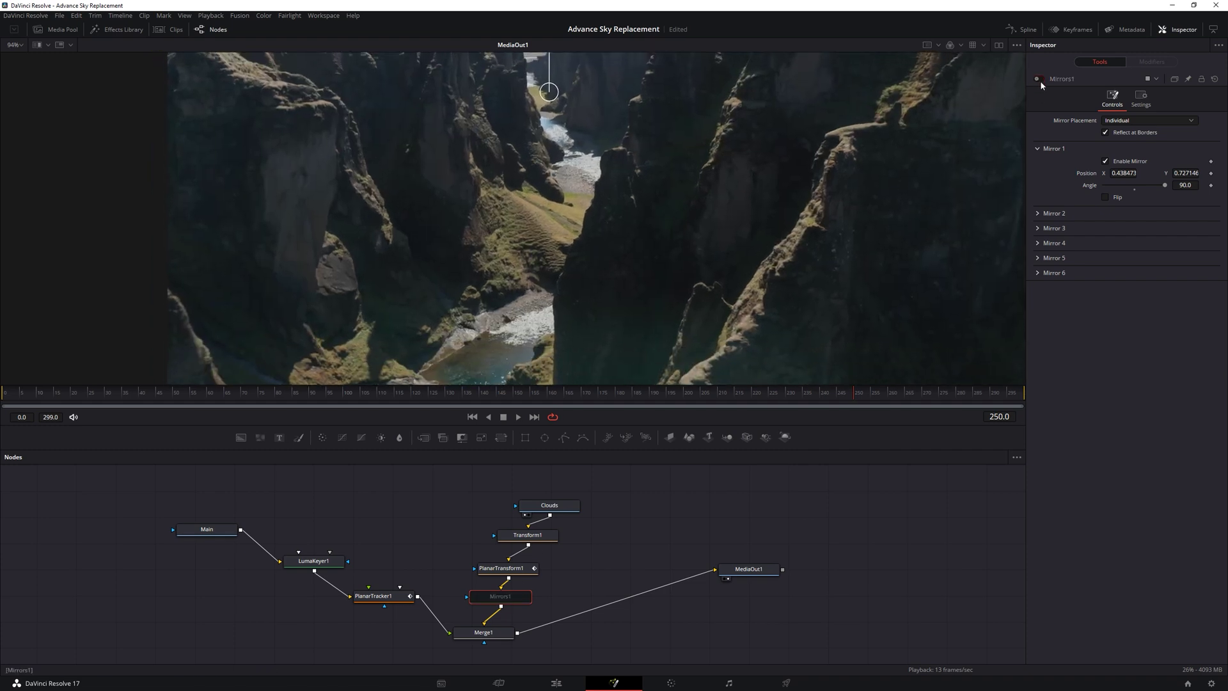
click(1041, 80)
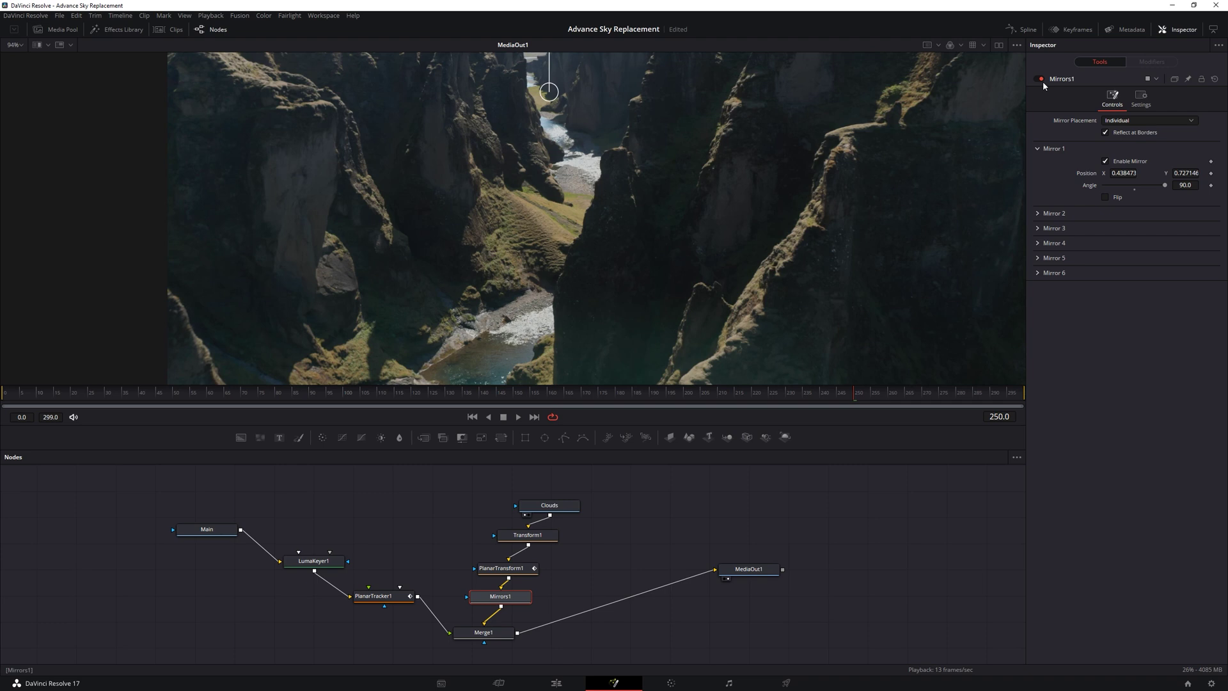
click(1039, 80)
click(1039, 80)
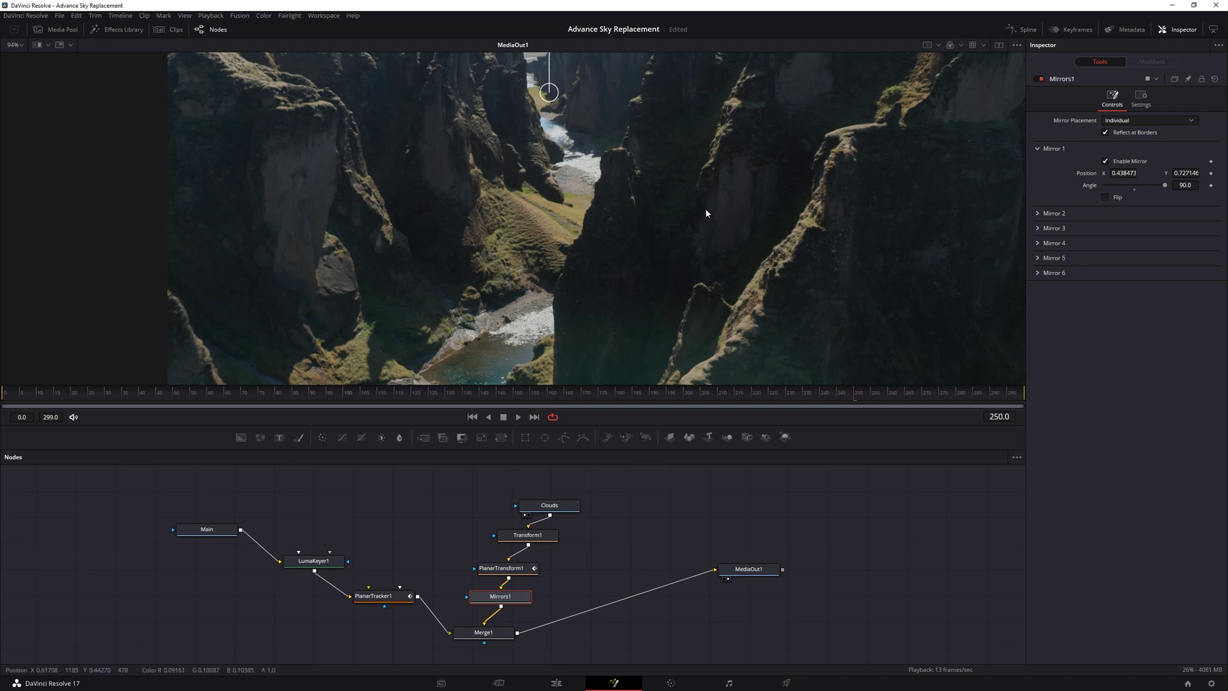
scroll(687, 218, up, 3)
scroll(609, 247, up, 3)
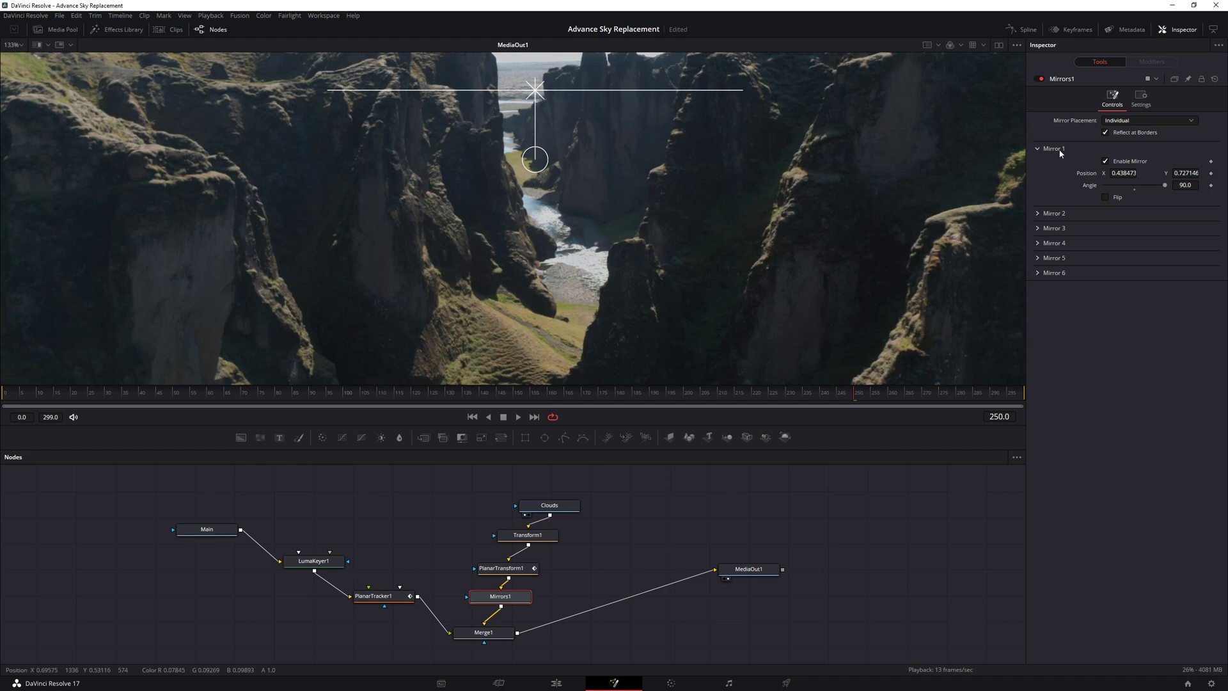
click(1040, 79)
click(1040, 79)
click(1039, 79)
click(1040, 79)
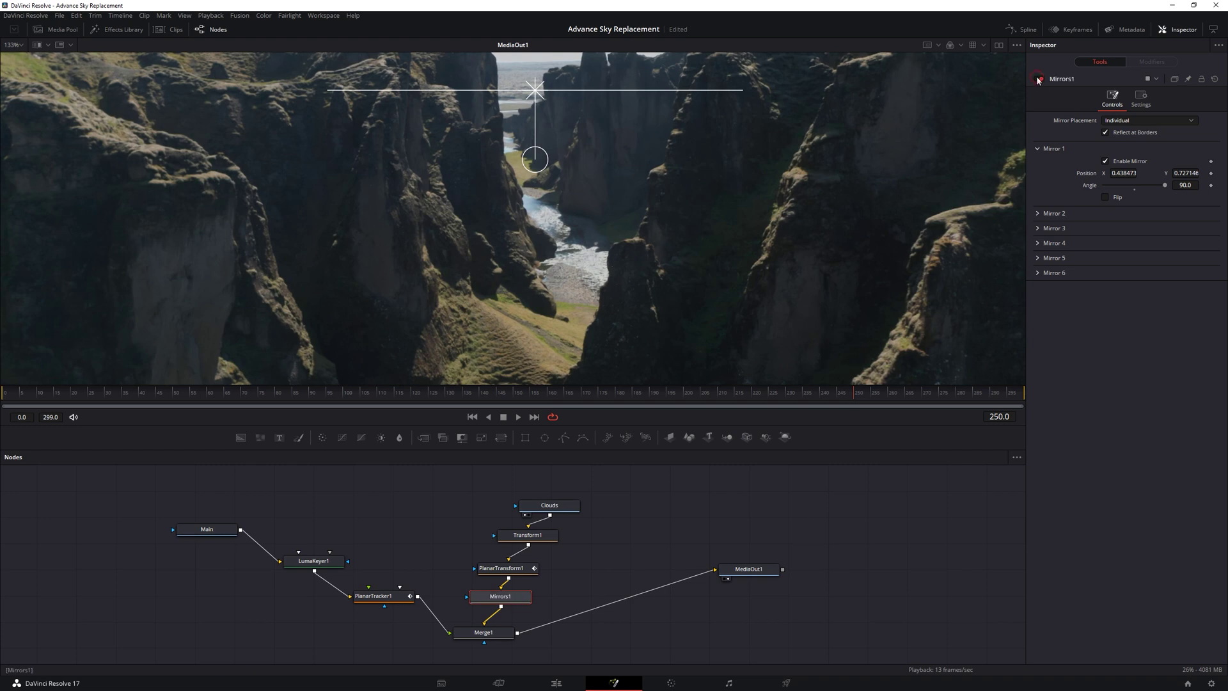
scroll(669, 237, down, 4)
scroll(635, 229, up, 2)
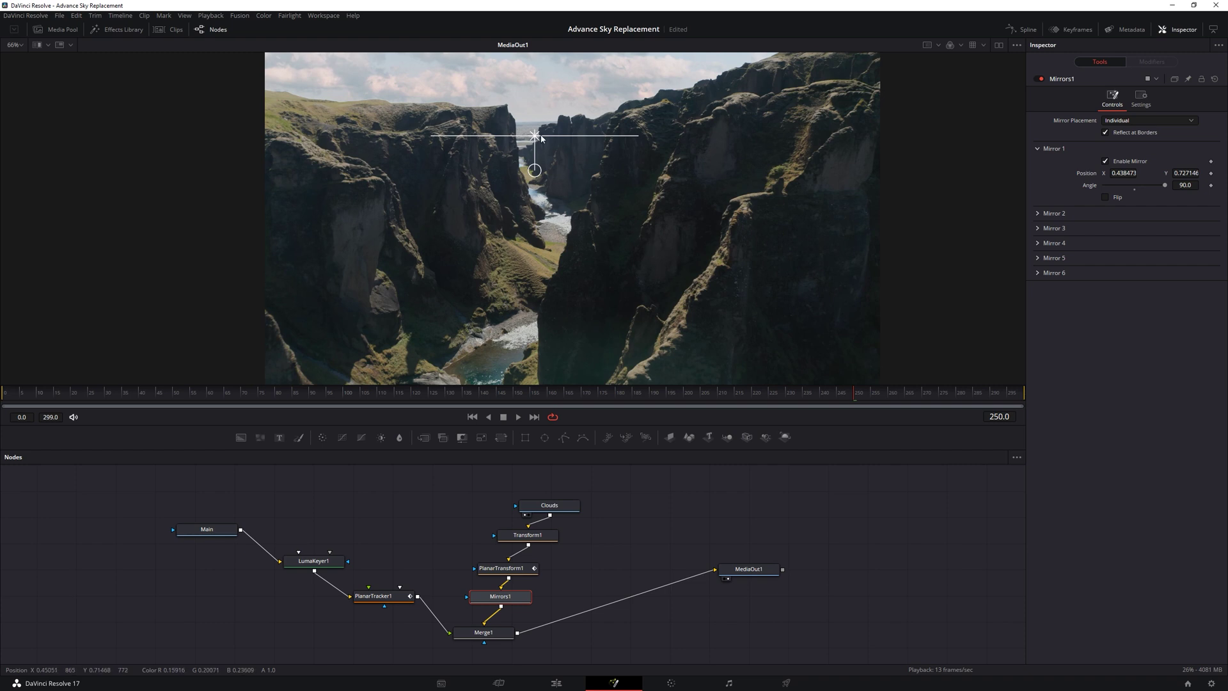
- Lower the mirror line to about Y 0.622 and check it at frames 0, 146 and 297
drag(541, 139, 541, 133)
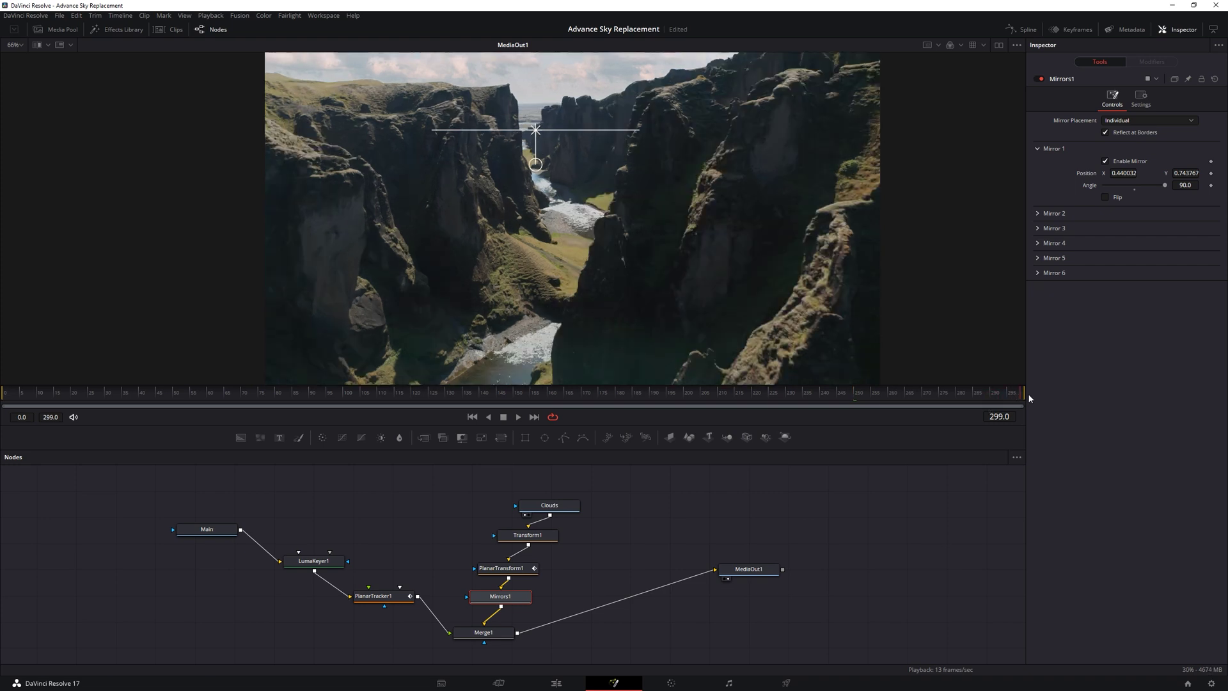
click(2, 395)
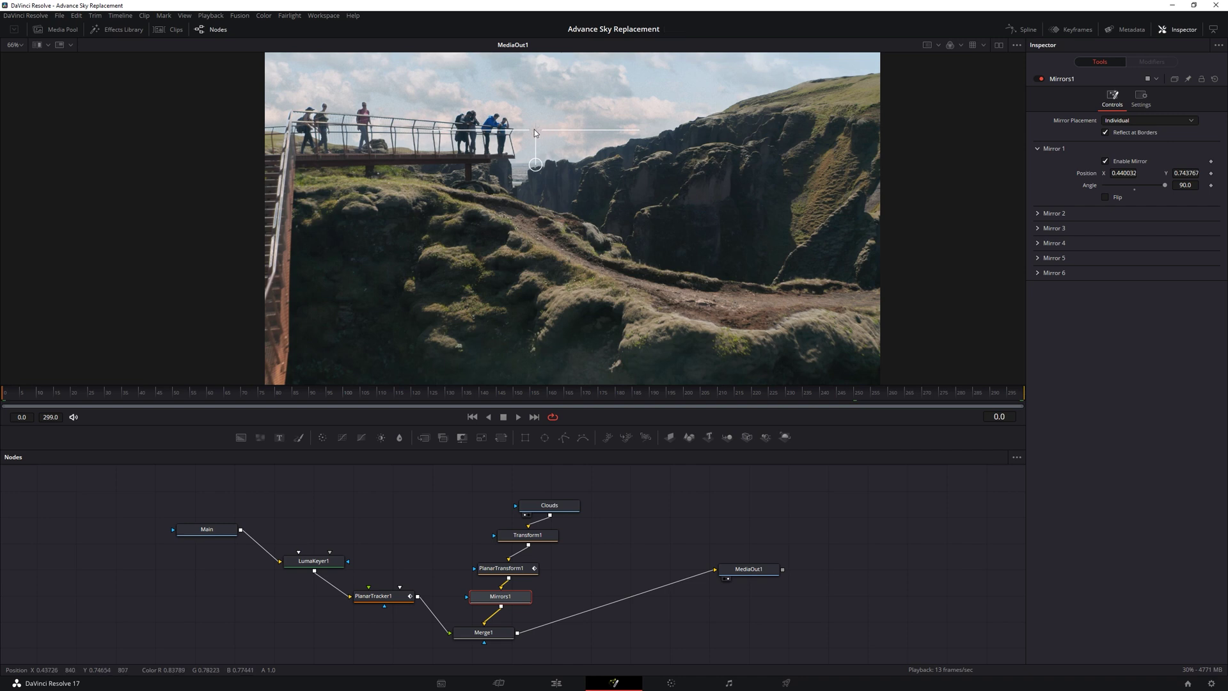
drag(536, 130, 537, 171)
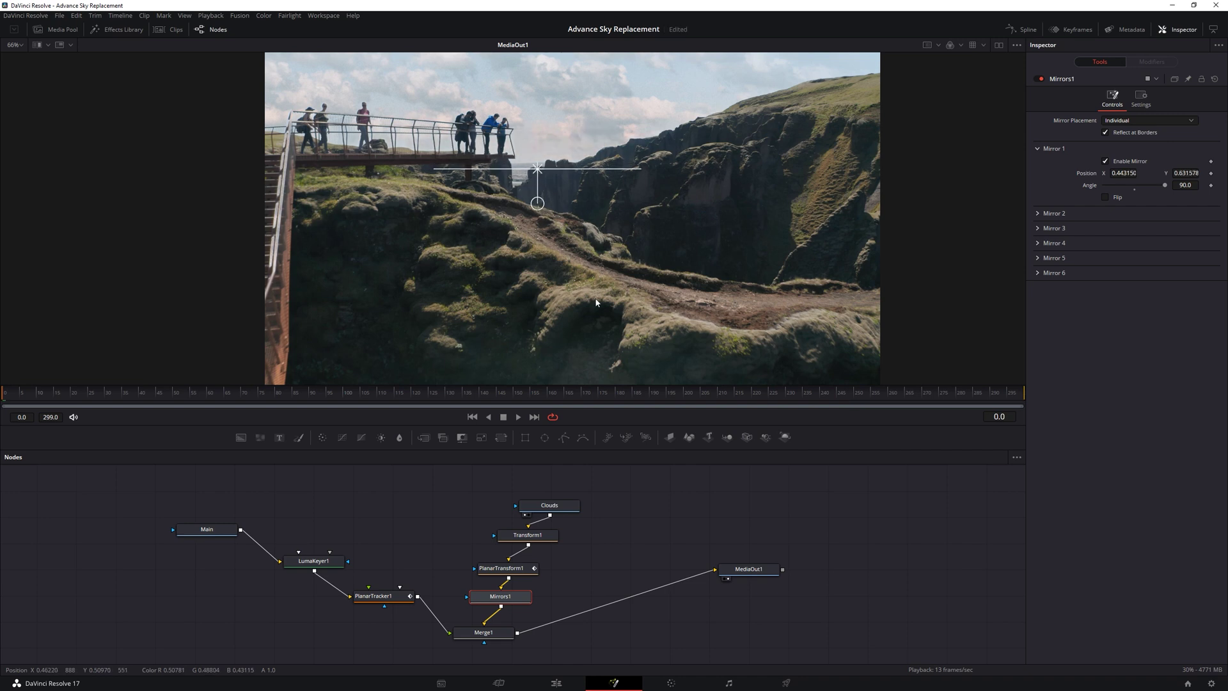
click(501, 393)
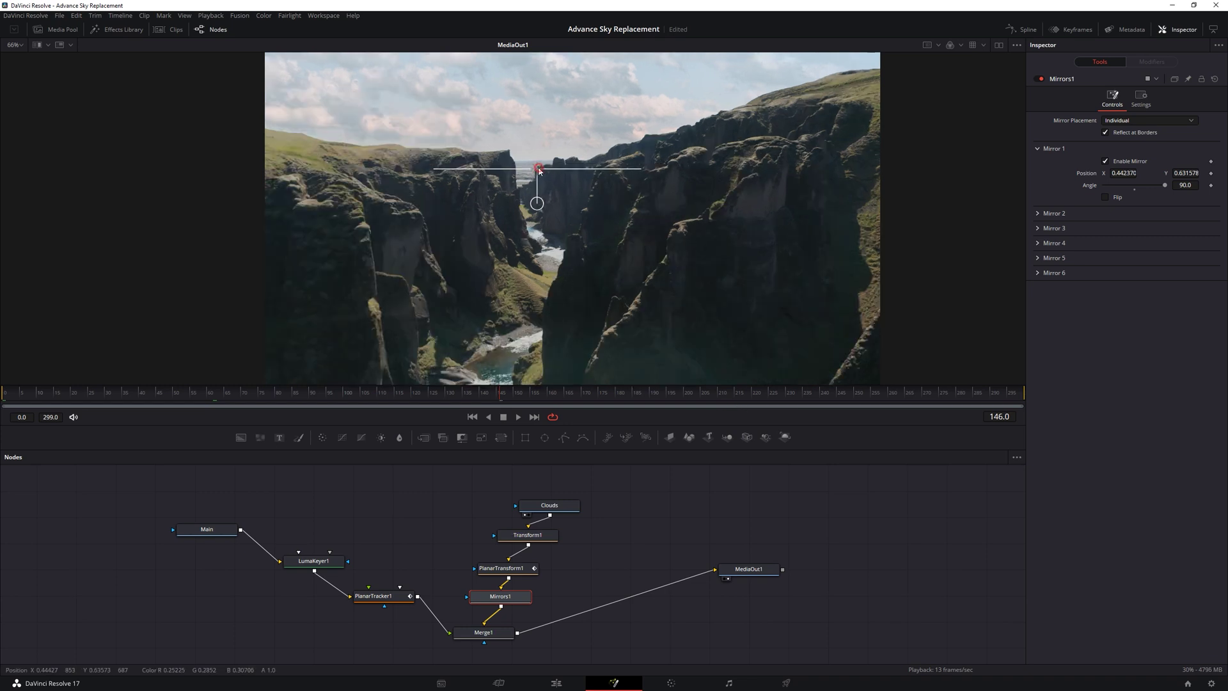
drag(900, 400, 1025, 399)
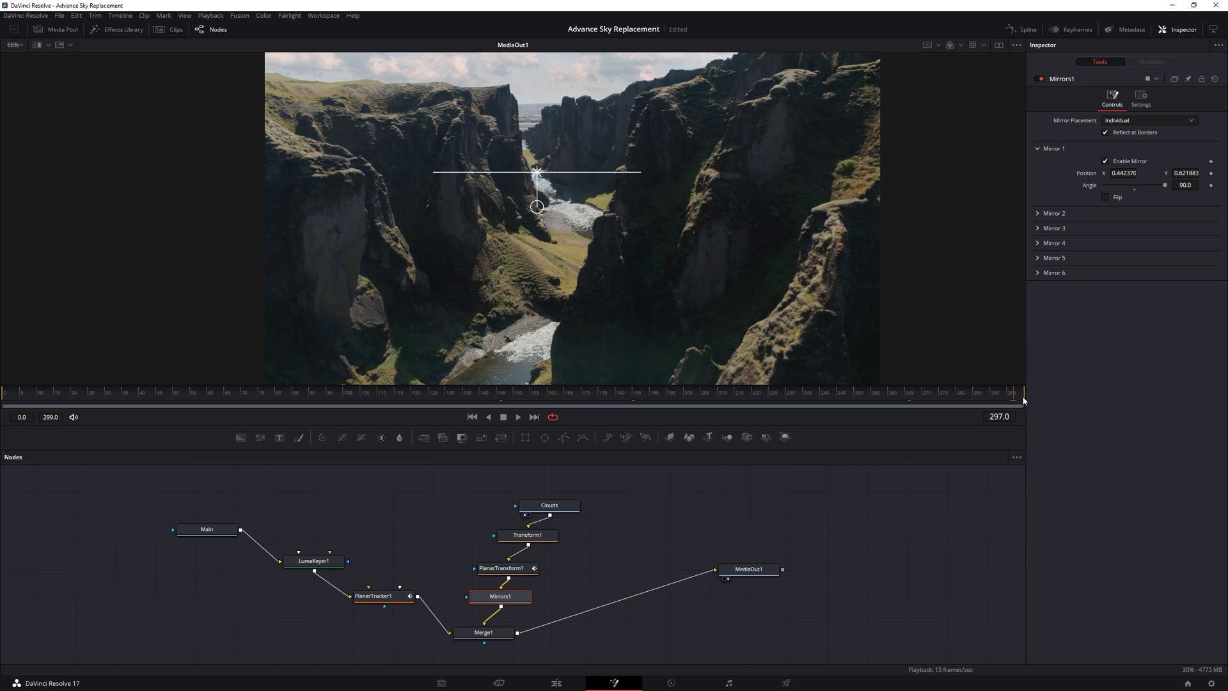
click(2, 401)
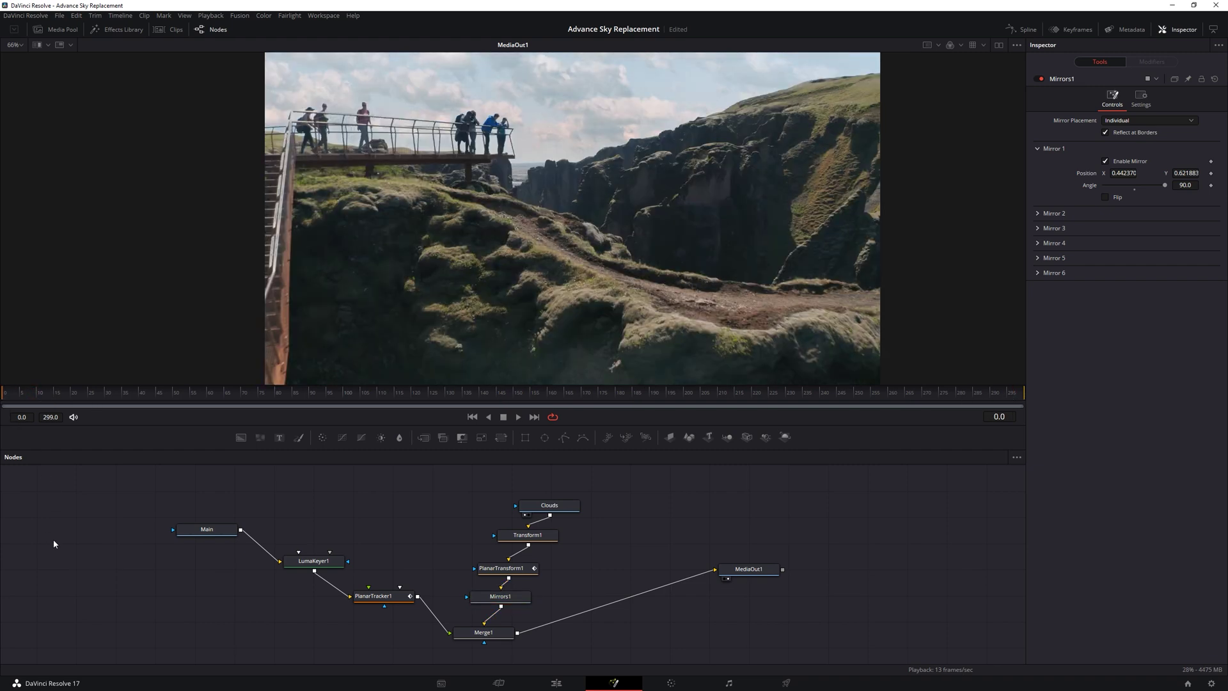
key(space)
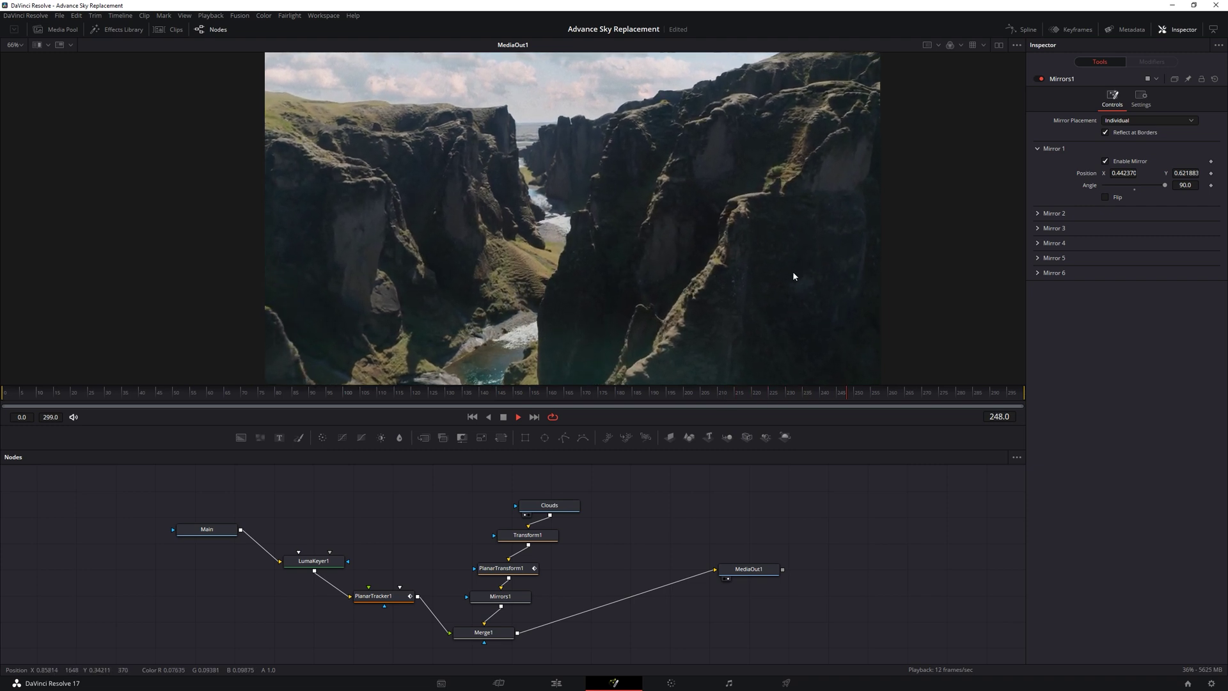
click(518, 416)
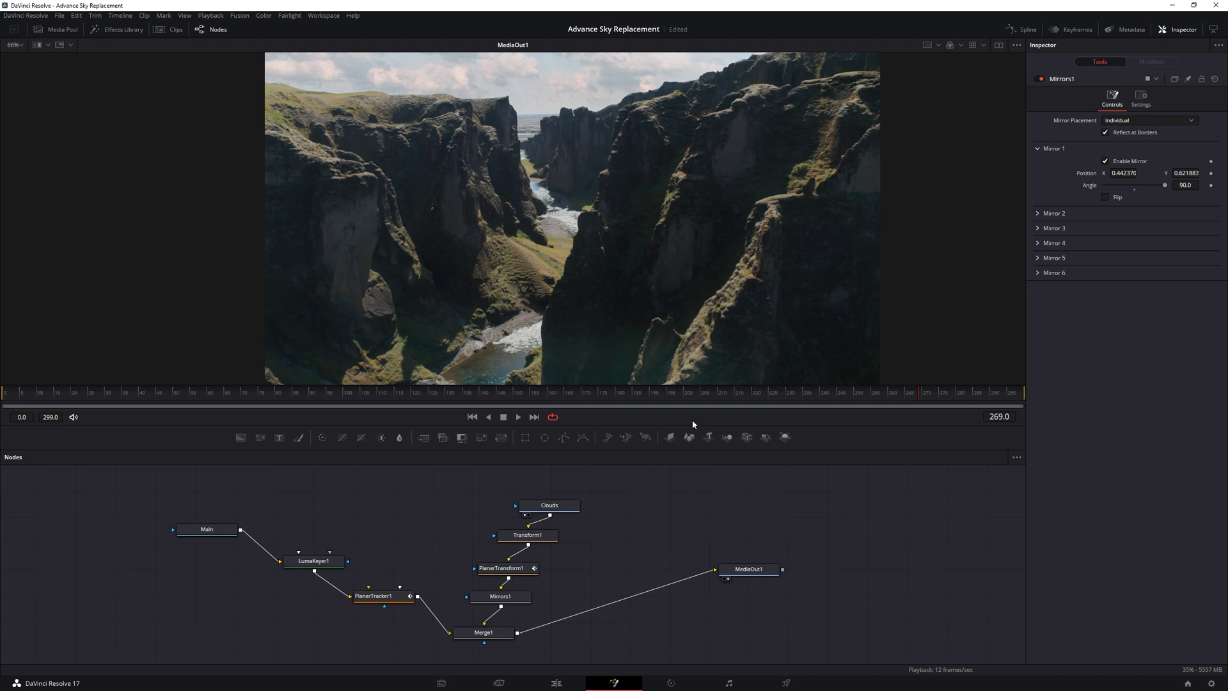
- Switch to the Color page, hide the stills Gallery, and scrub to the canyon shot
click(678, 687)
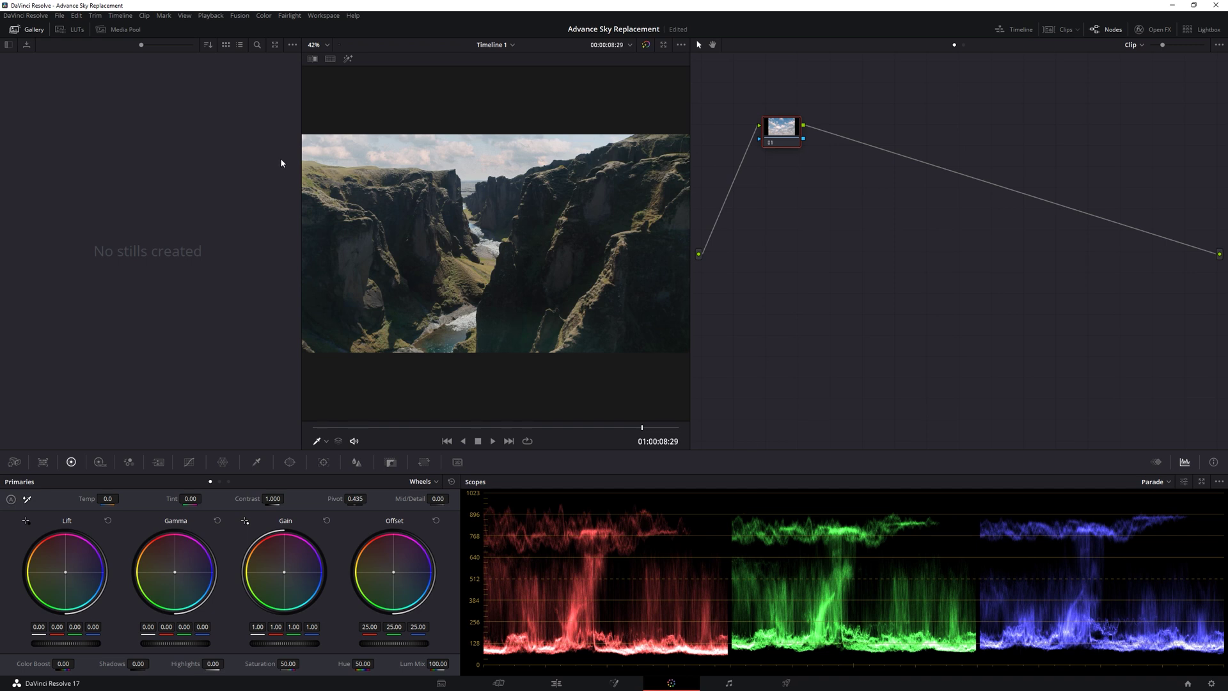
click(25, 29)
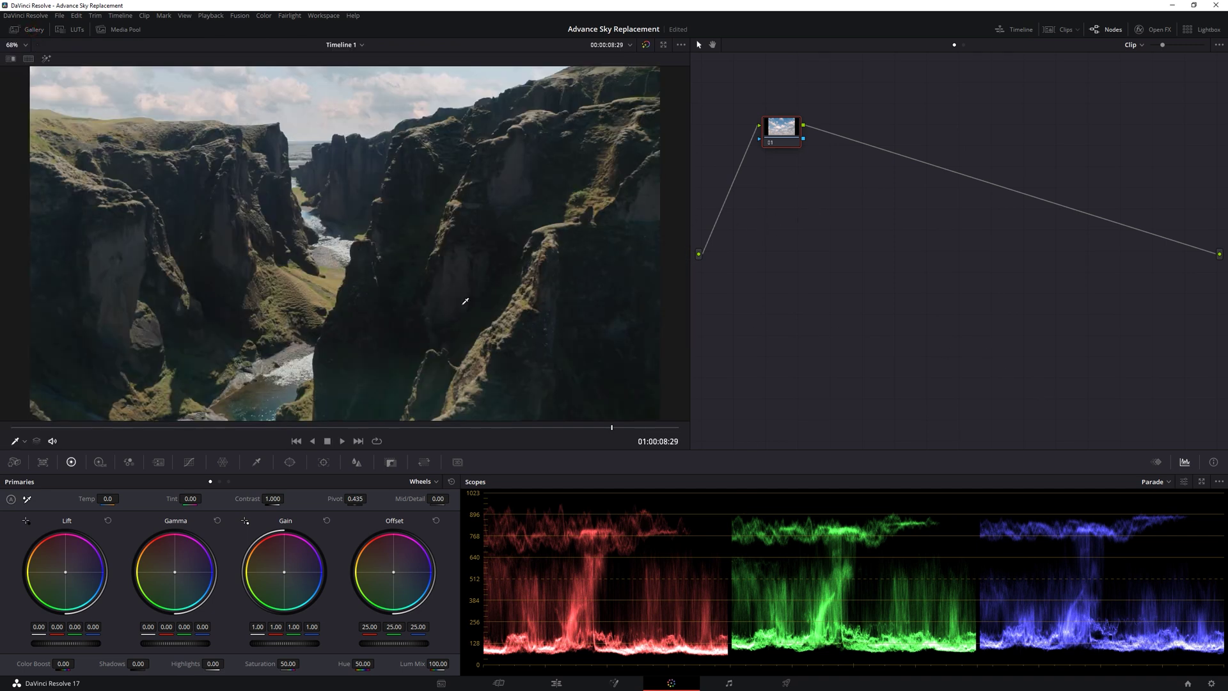
drag(159, 426, 519, 439)
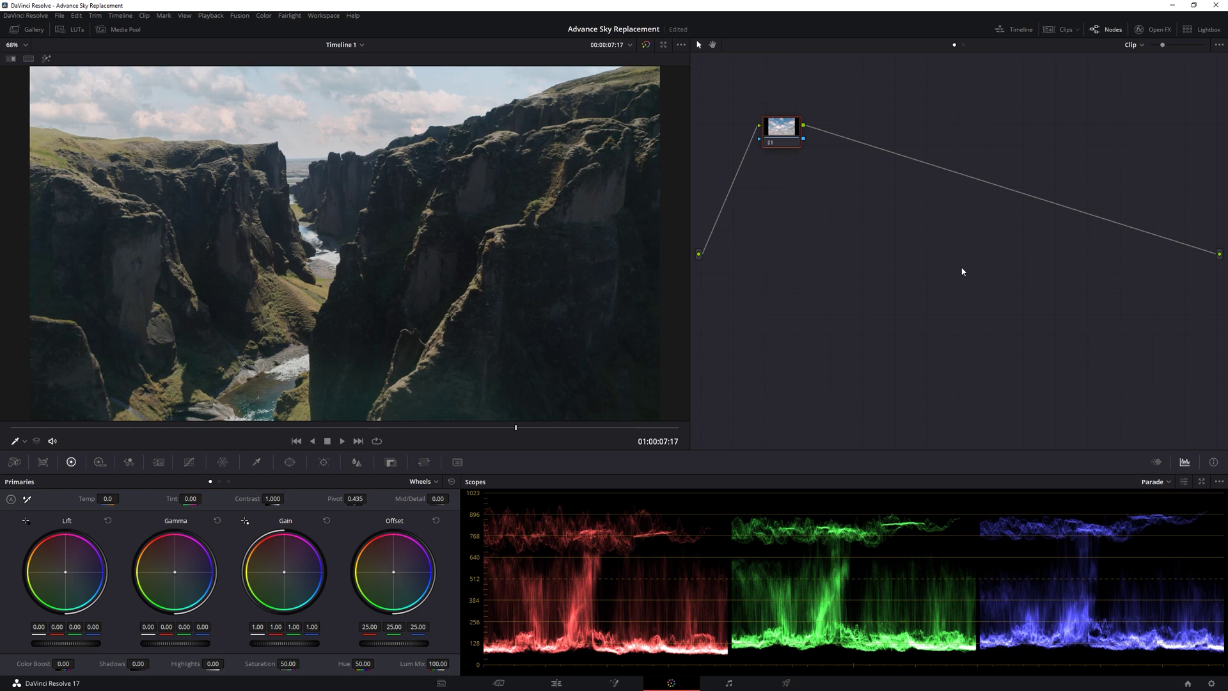
- Label node 01 'Base' and add a serial node after it
right_click(783, 128)
click(809, 145)
right_click(783, 131)
mouse_move(814, 159)
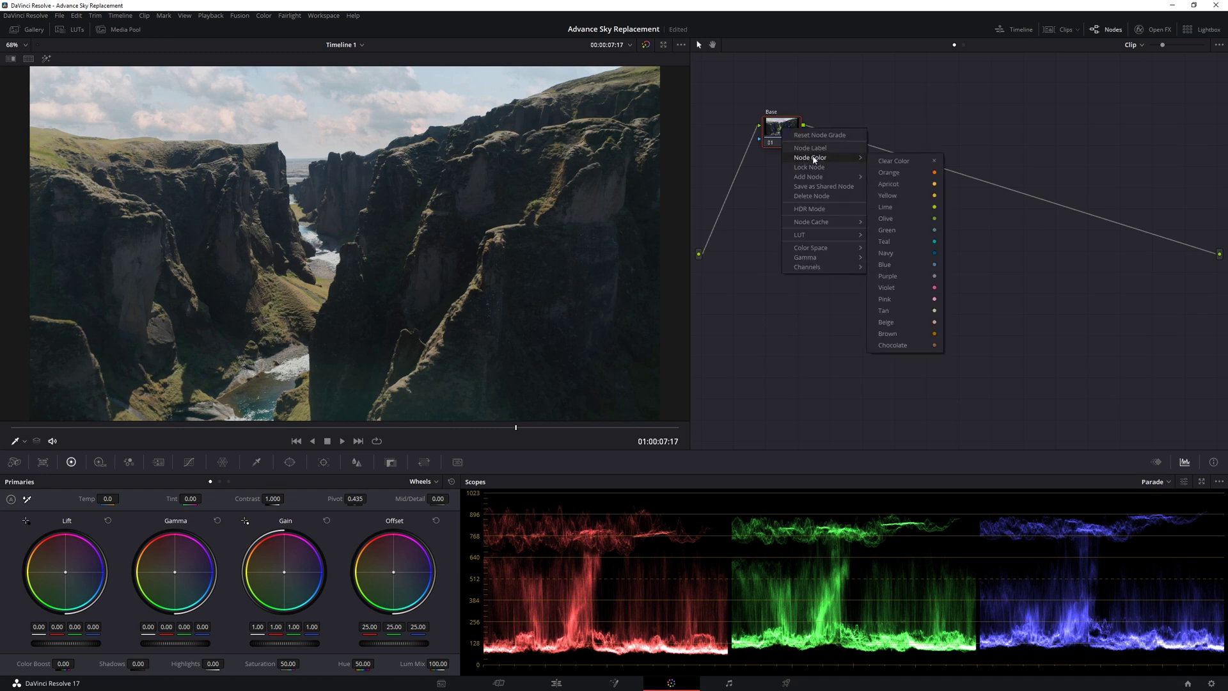
click(877, 179)
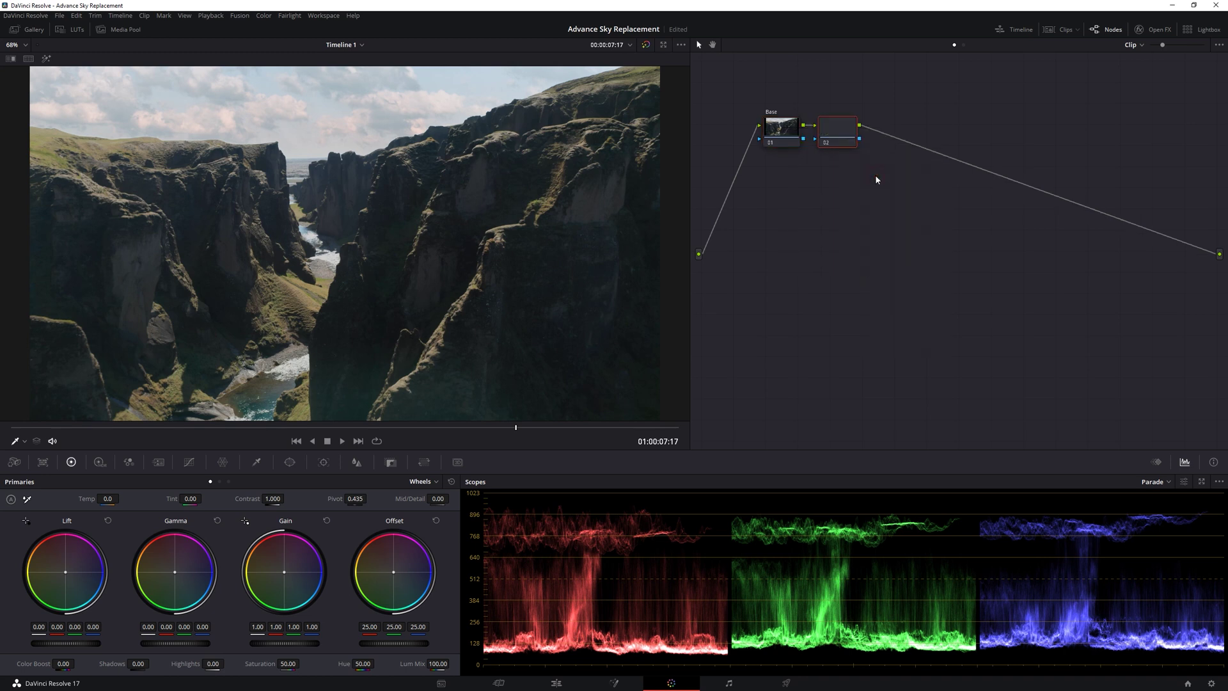
- Label node 02 'LUT' and apply the 16mm Bonus LUTs 'Sedimentary' LUT to it
right_click(843, 131)
click(857, 148)
right_click(840, 126)
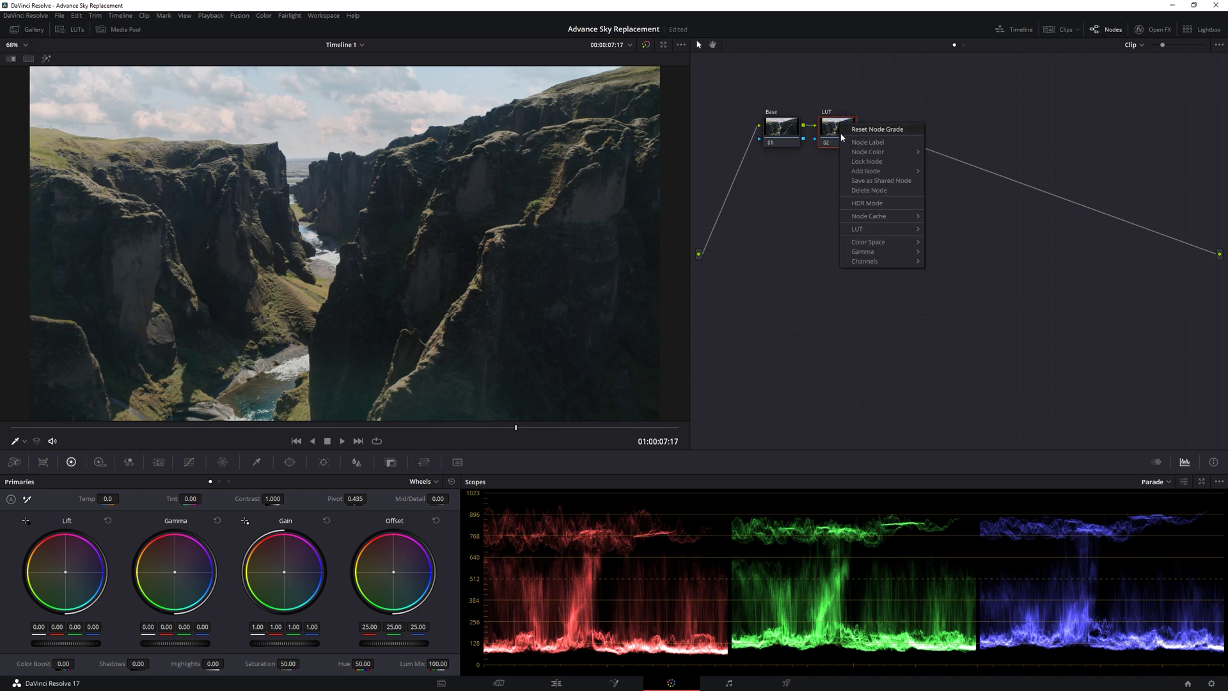
mouse_move(864, 229)
mouse_move(961, 243)
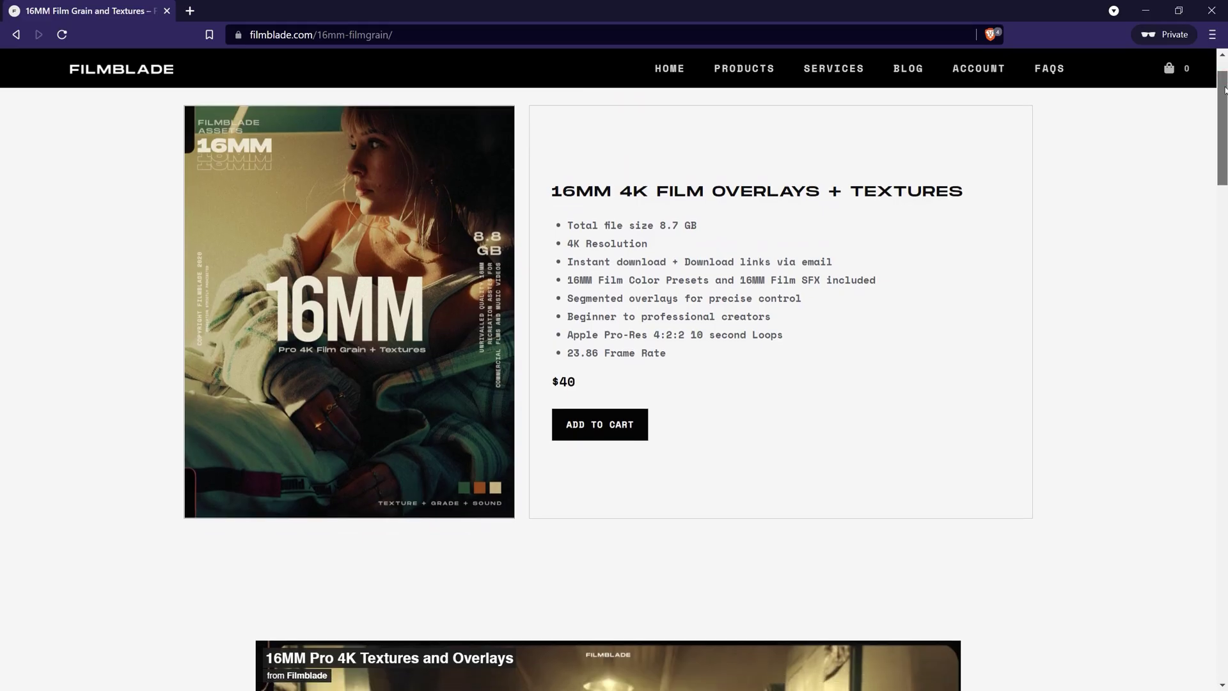
scroll(1224, 184, down, 5)
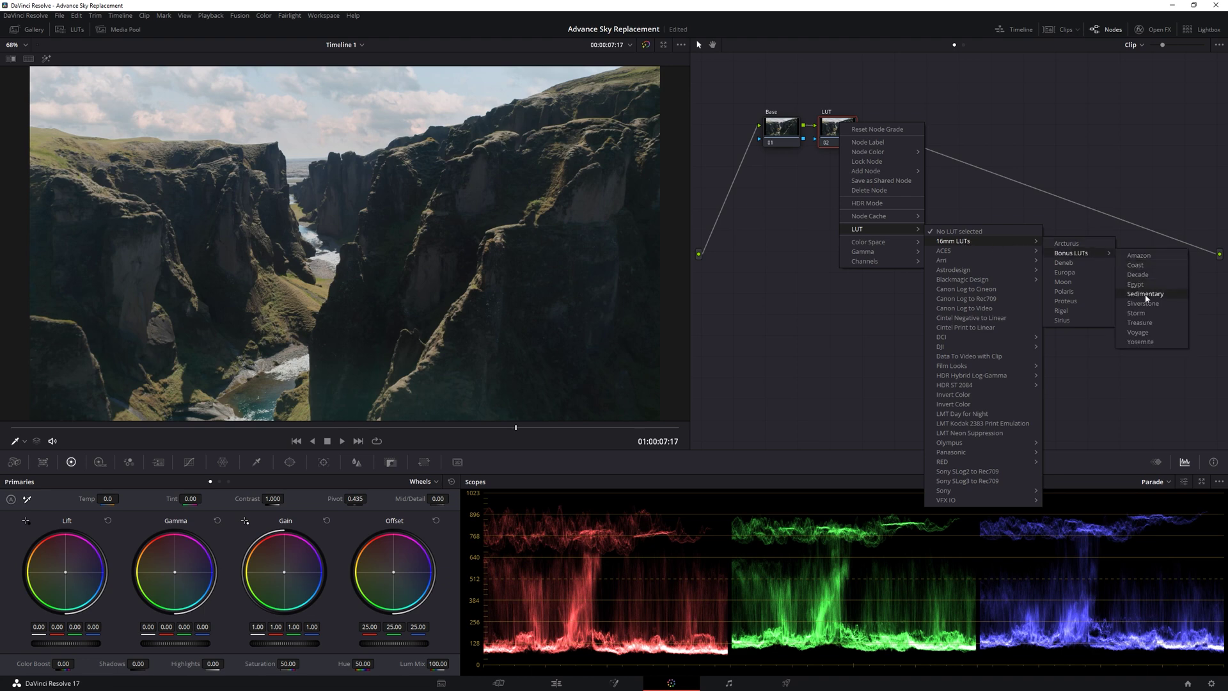
click(1144, 297)
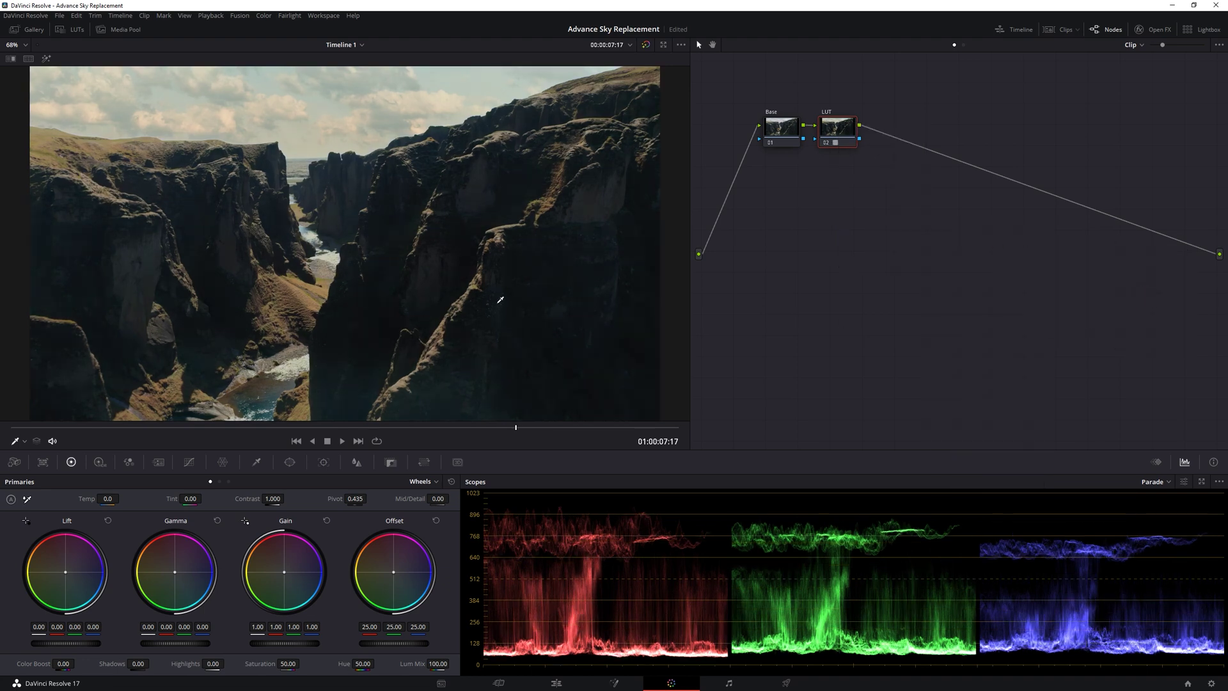
- Save the project and insert a new node 02 between Base and the LUT node
key(ctrl+s)
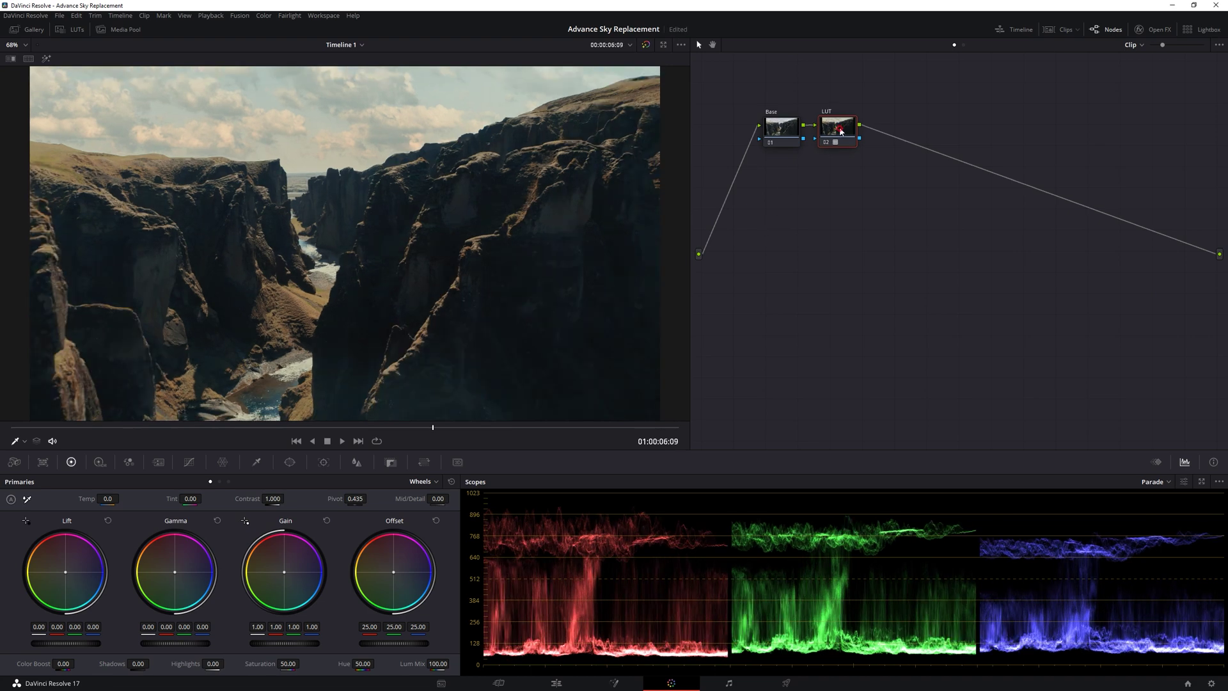
drag(838, 128, 918, 128)
right_click(871, 131)
mouse_move(845, 183)
click(892, 187)
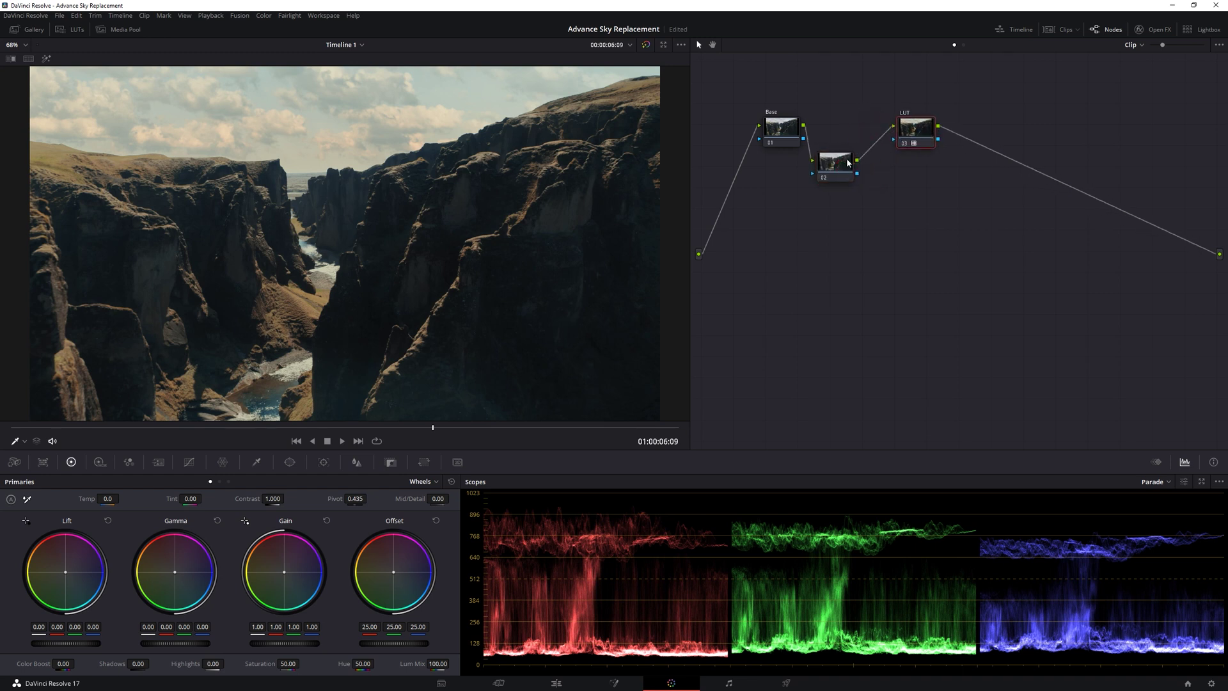
drag(846, 164, 860, 124)
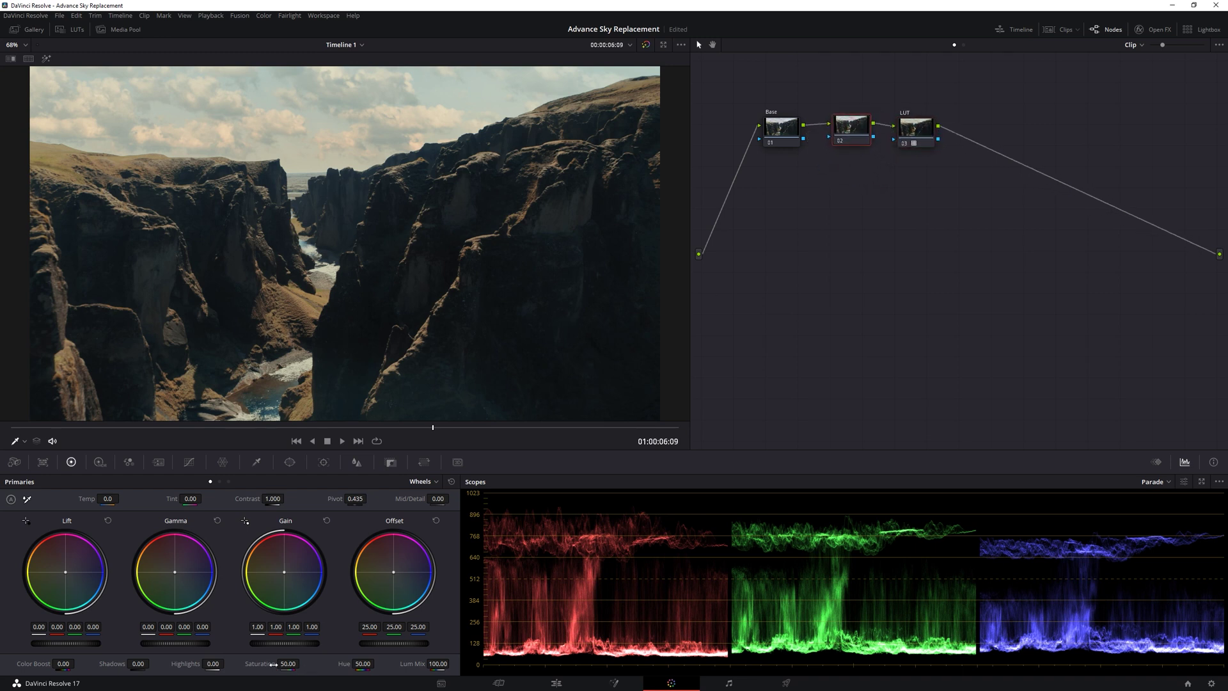
- Boost saturation on node 02 from 50 to 65 and toggle it to compare
drag(273, 664, 300, 664)
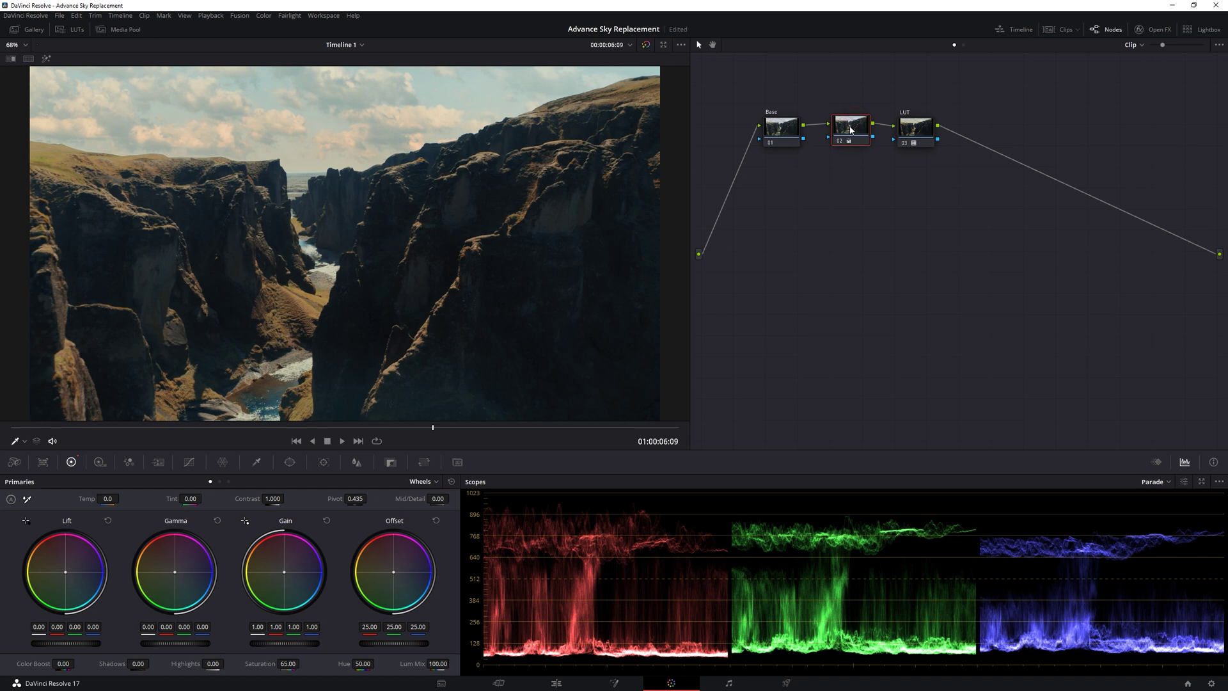
click(840, 141)
click(839, 140)
click(839, 141)
click(839, 141)
- Toggle the LUT node 03 to compare the grade before and after
click(923, 130)
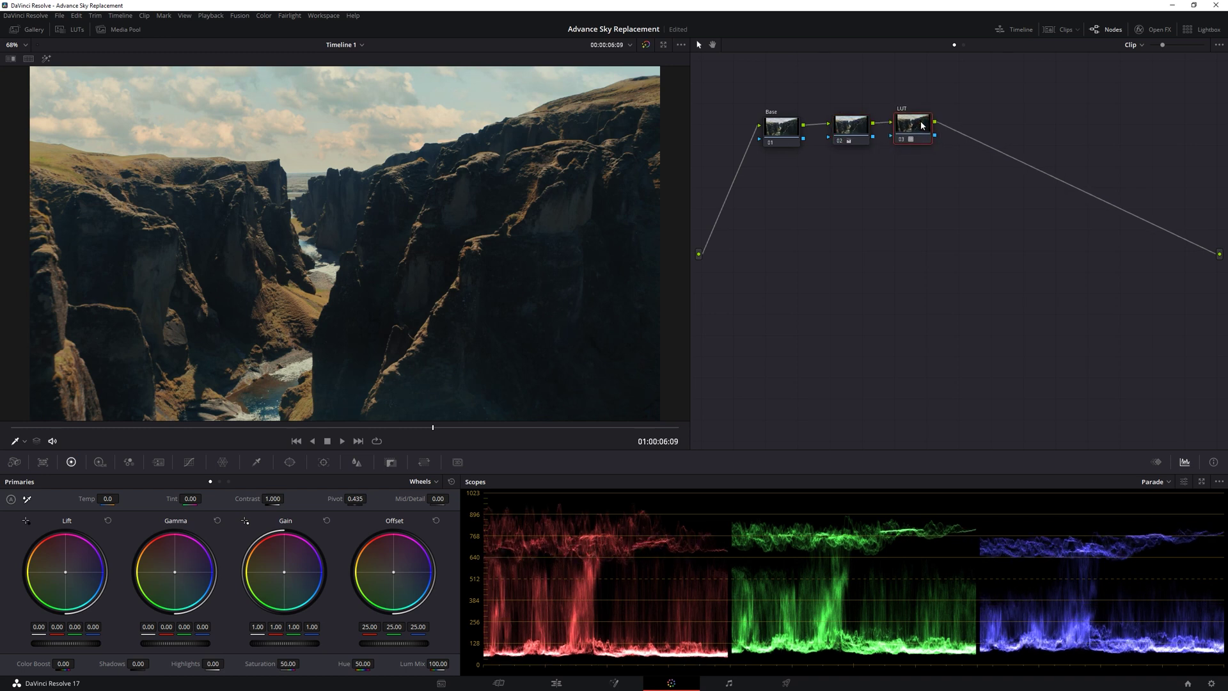
drag(923, 158, 916, 160)
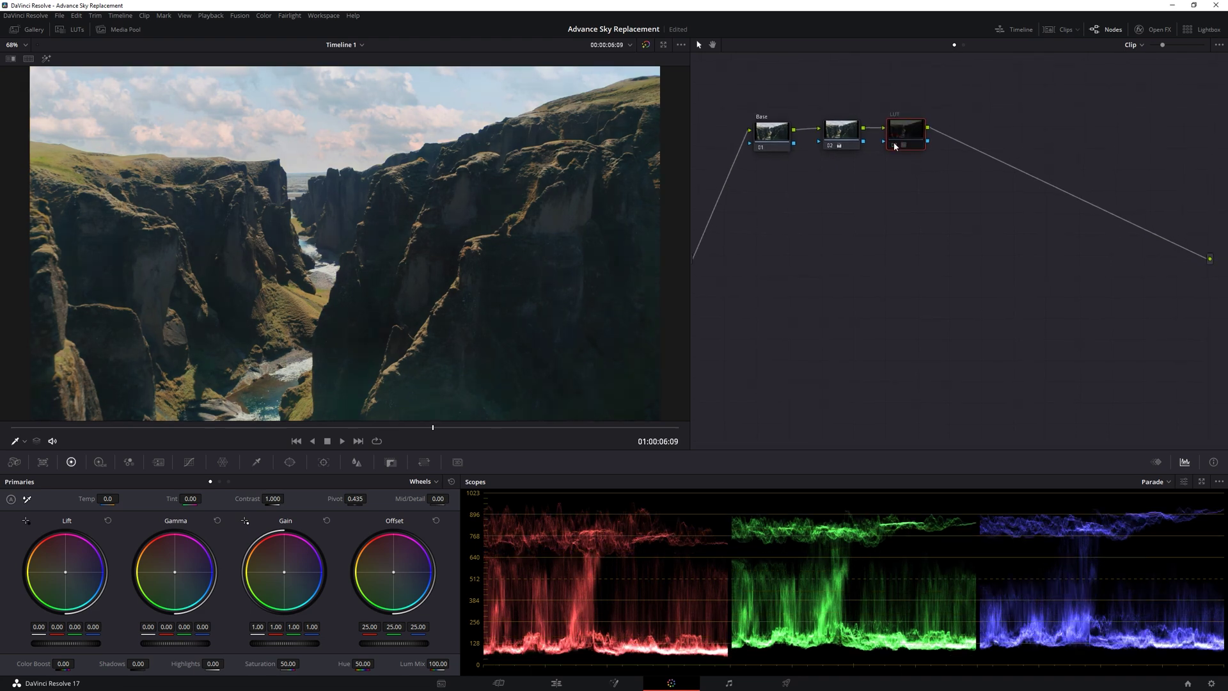
click(894, 146)
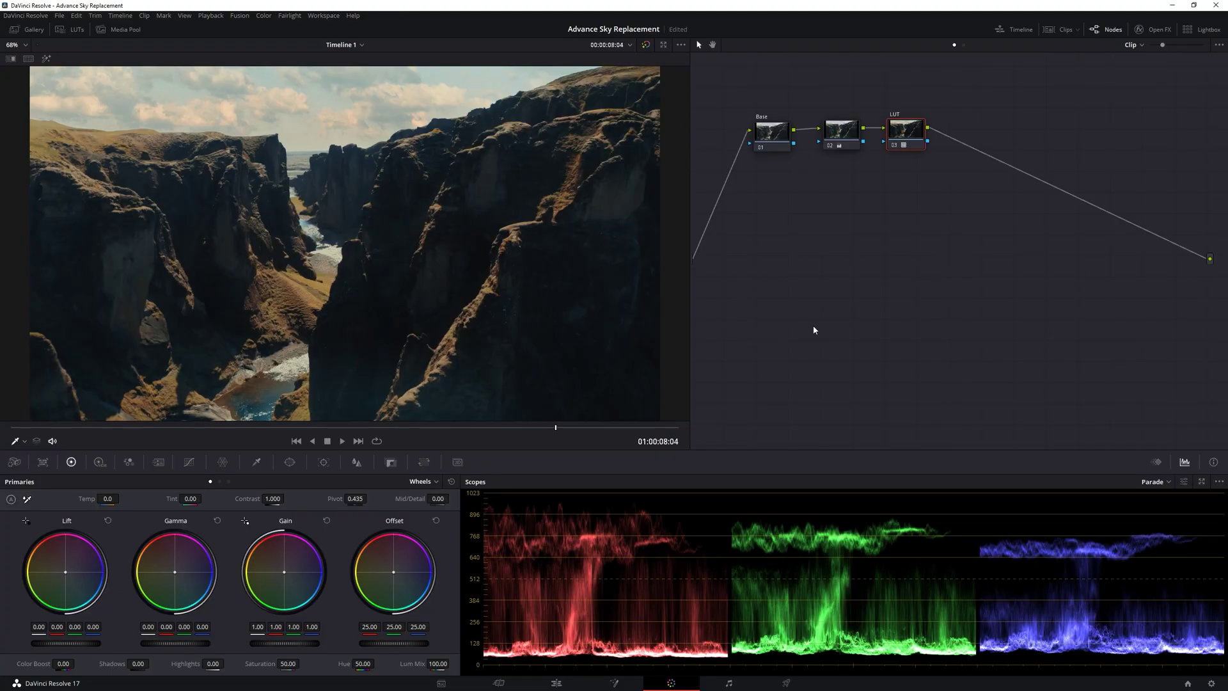
- Add serial node 04 after the LUT node, then parallel node 05 beside it
right_click(907, 133)
click(995, 184)
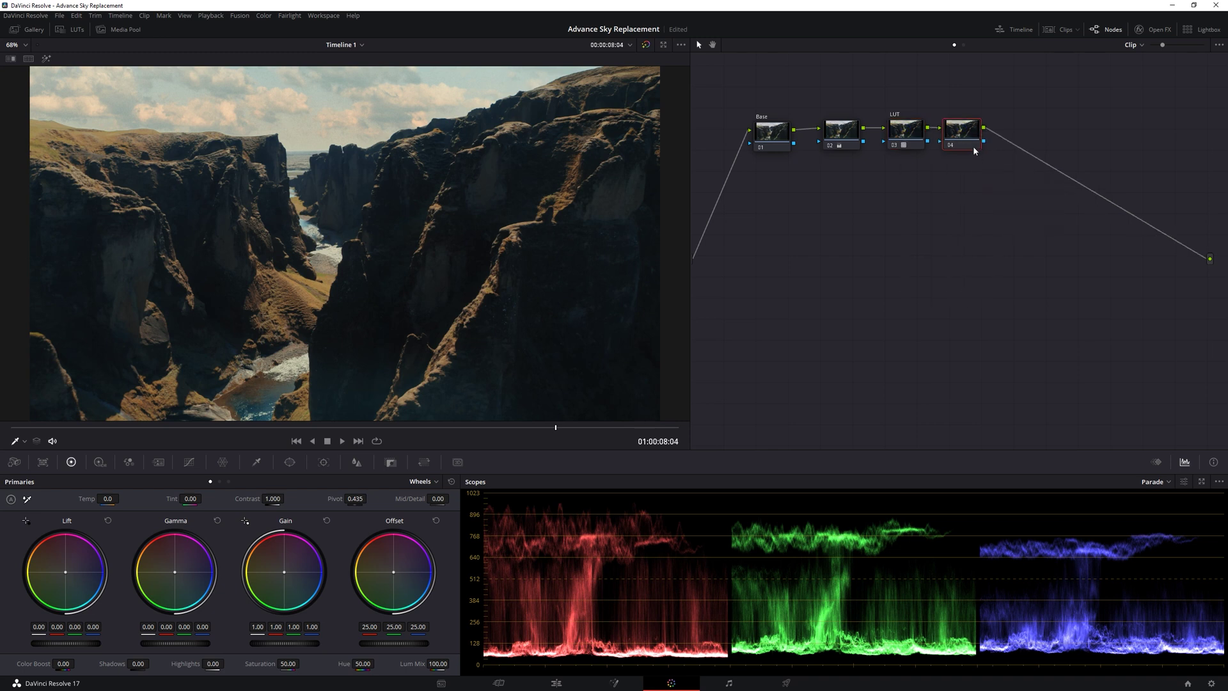
right_click(964, 131)
mouse_move(998, 178)
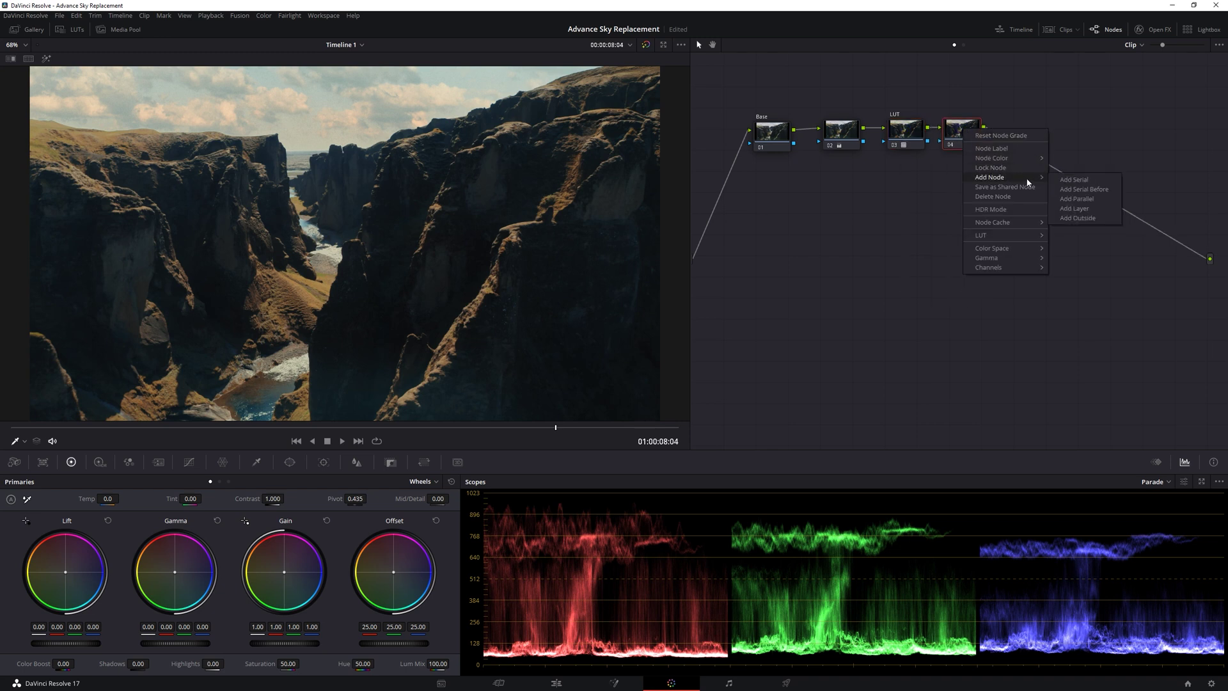
click(1074, 204)
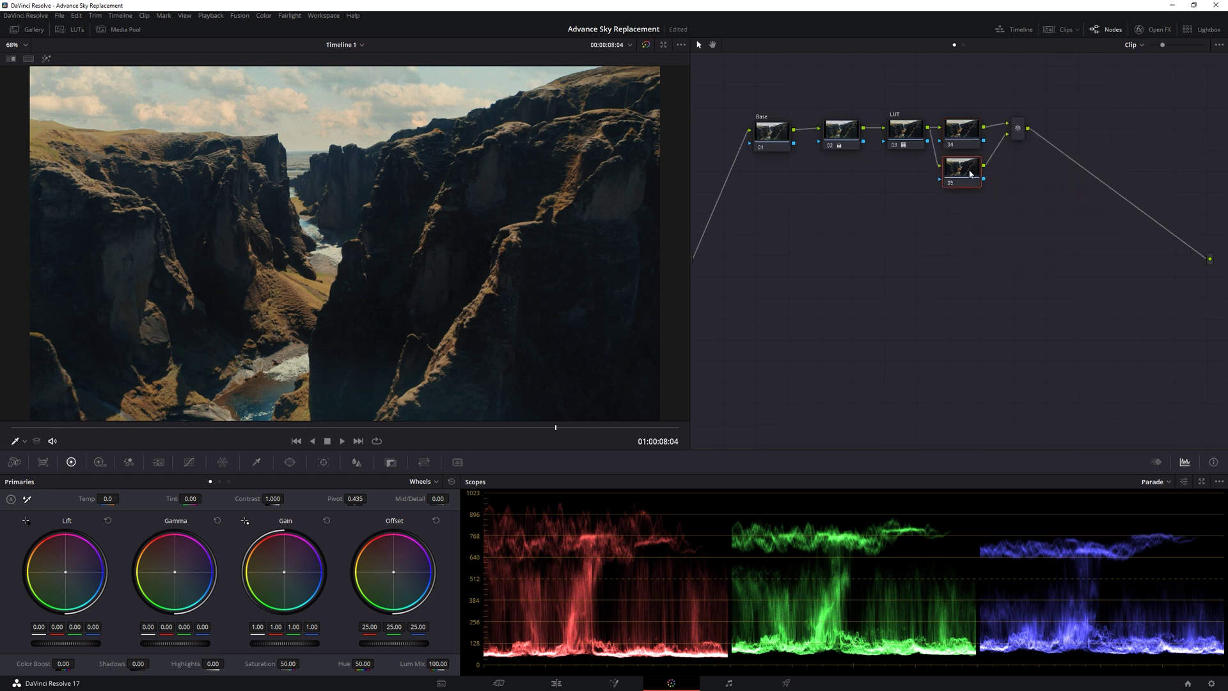
- Tidy the layout of nodes 04, 05 and the mixer, leaving node 05 current
drag(970, 173, 971, 192)
drag(1020, 135, 1022, 141)
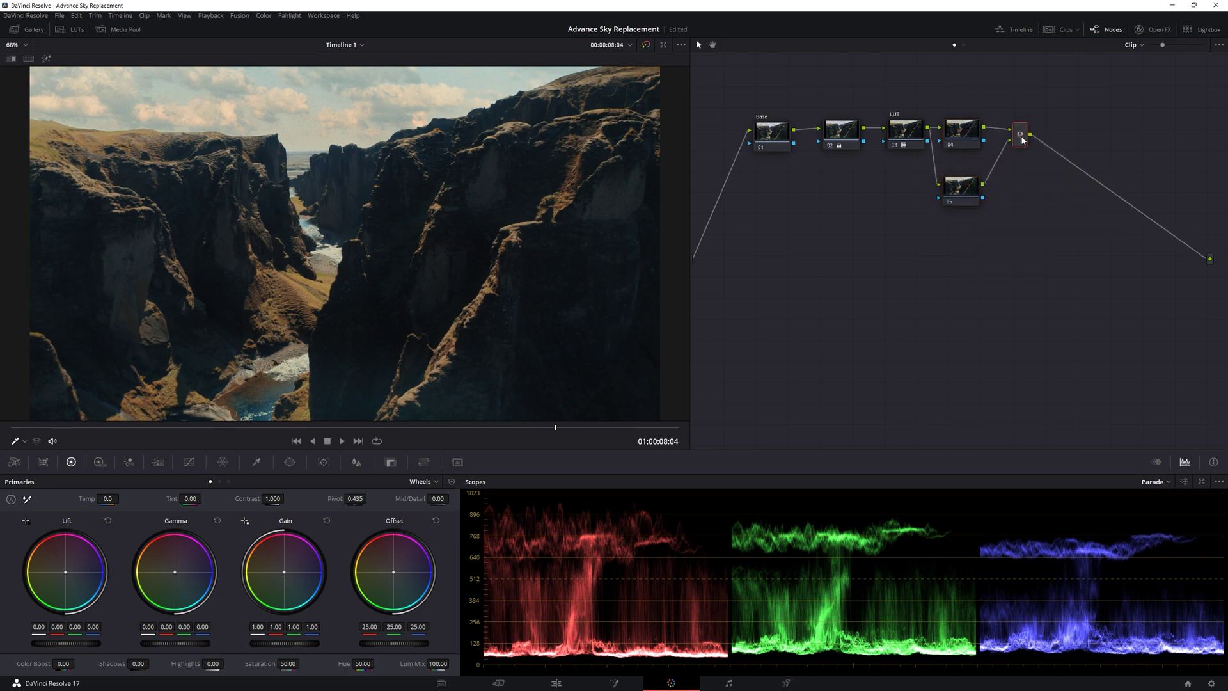
drag(939, 105, 1046, 209)
drag(963, 187, 971, 186)
click(1044, 161)
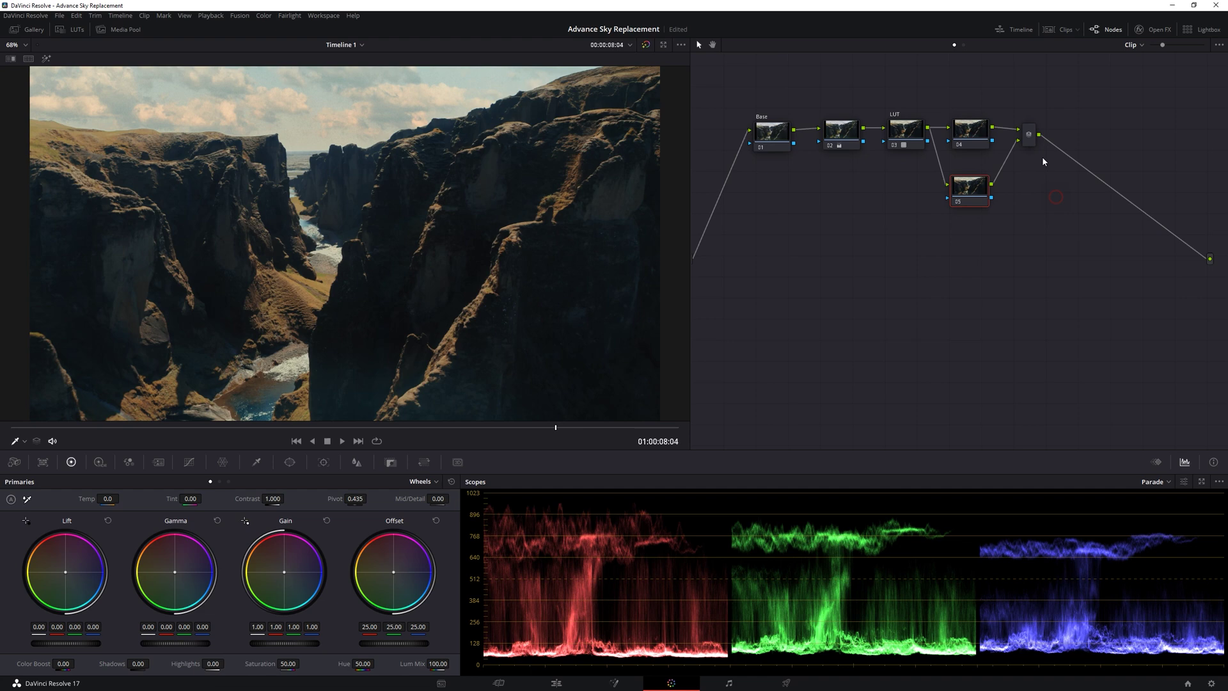
drag(1032, 142, 1036, 139)
click(969, 187)
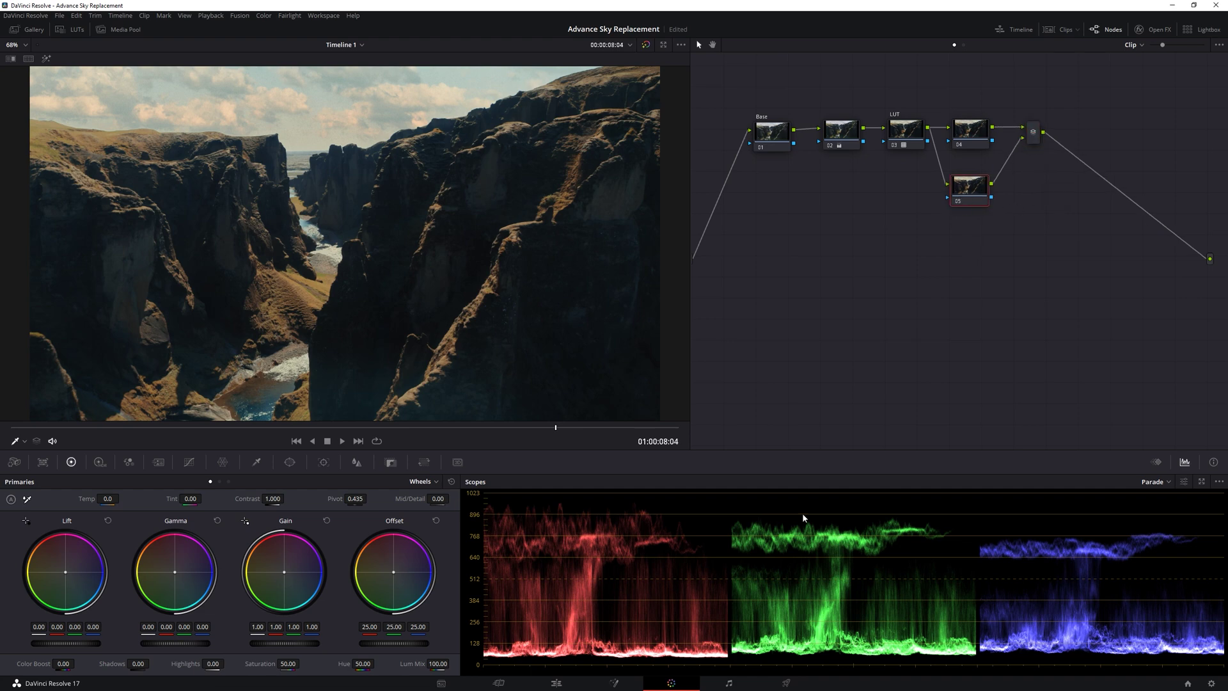
- On the Media page, add 16mm-UltraFine-Grain 4K-BlendMode-Hardlight.mov to the Media Pool as a matte
click(442, 683)
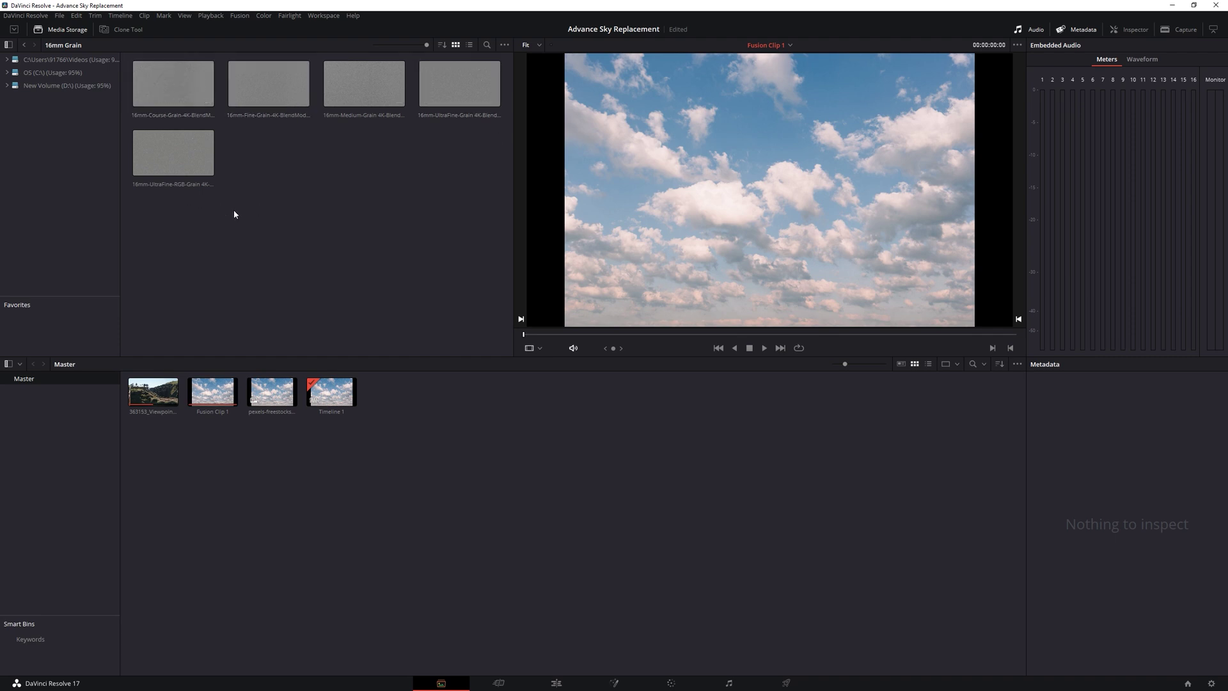
click(462, 86)
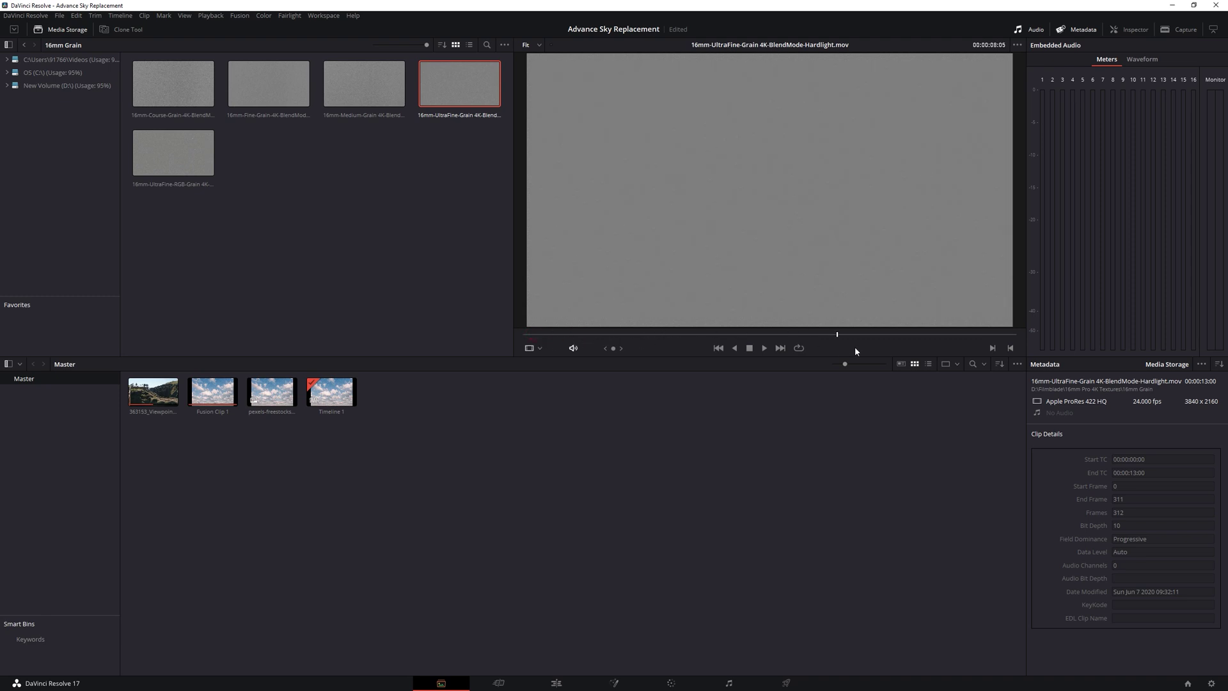
right_click(438, 84)
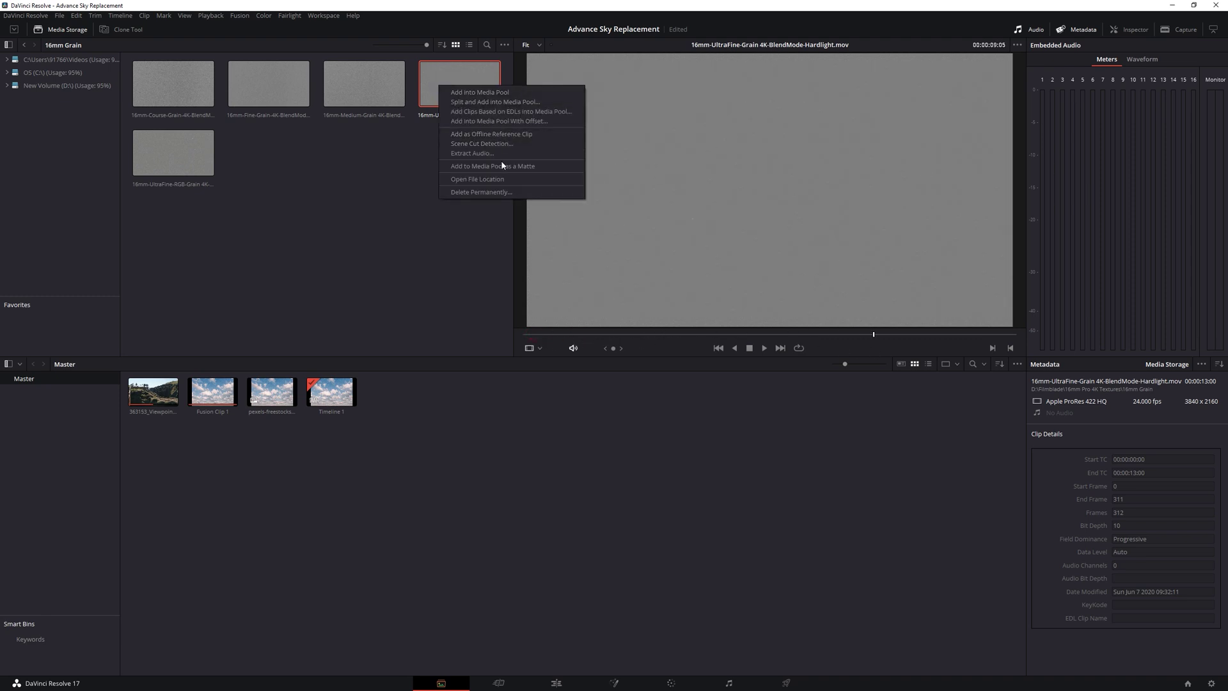
click(489, 166)
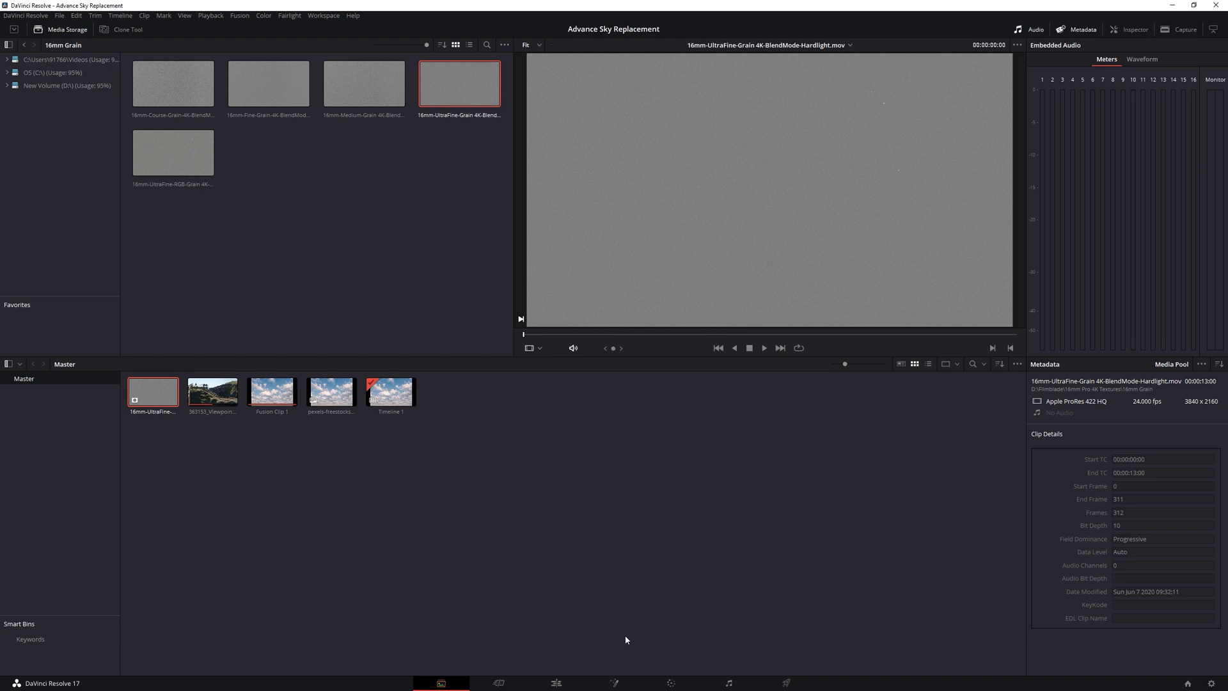
- Attach the 16mm grain timeline matte to node 05 as an Ext. Matte node
click(671, 683)
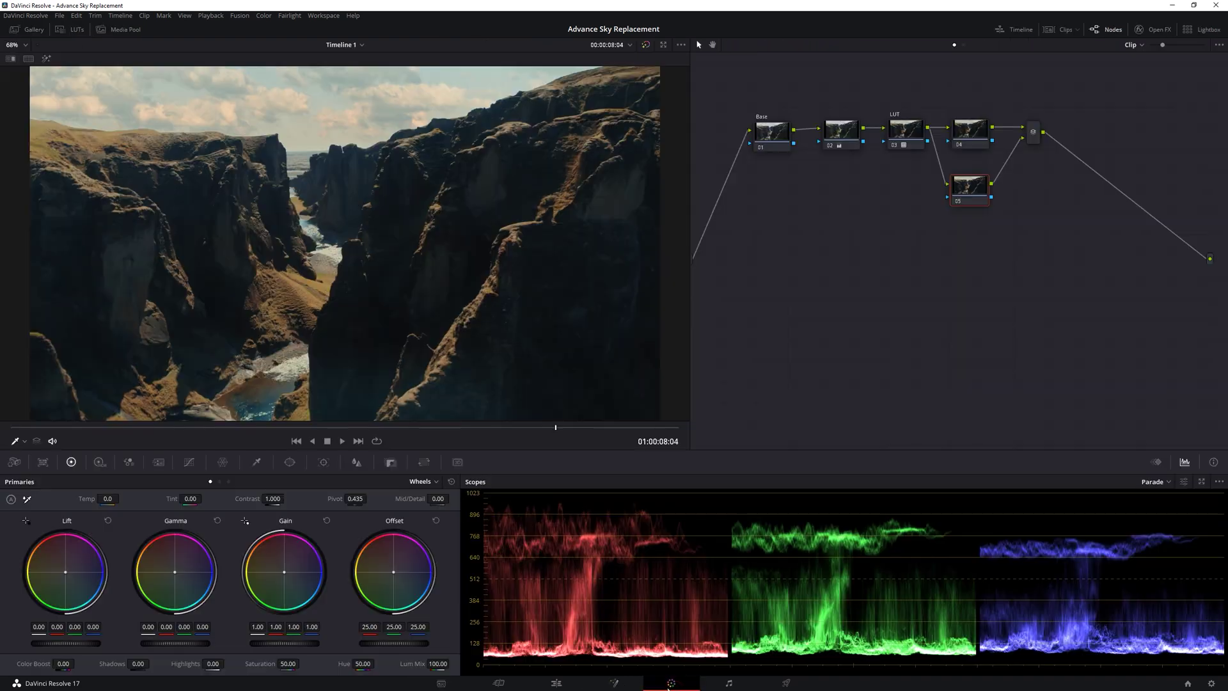
right_click(967, 187)
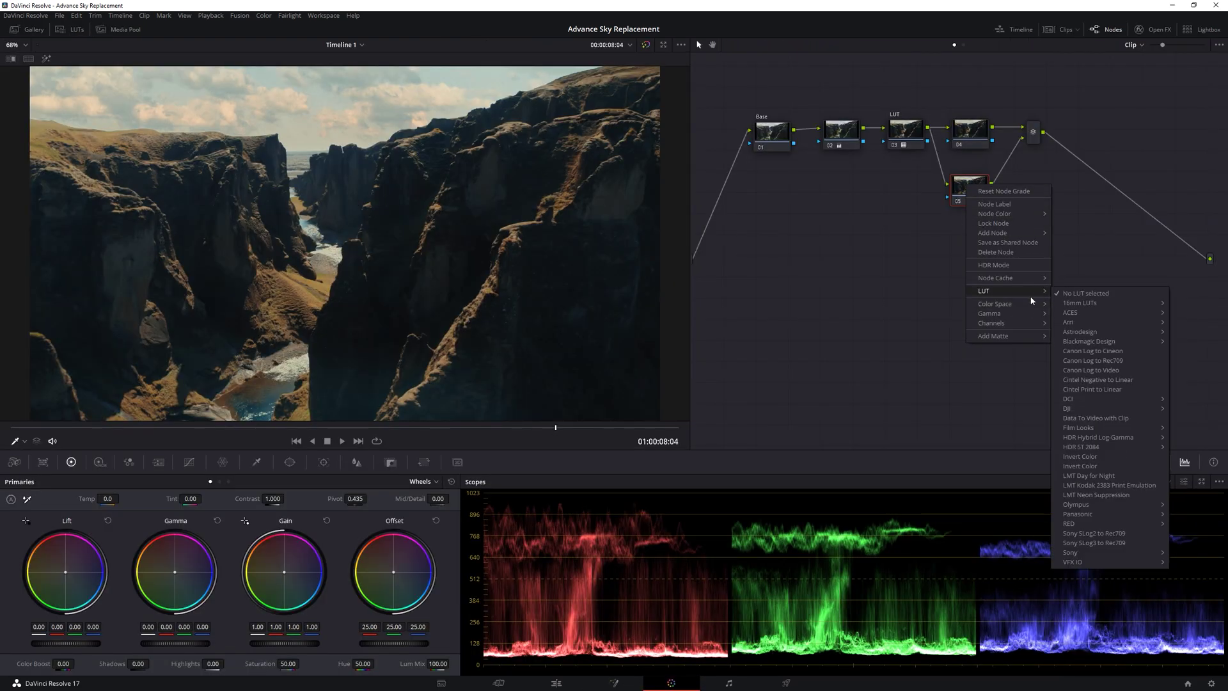
click(1018, 339)
mouse_move(1076, 344)
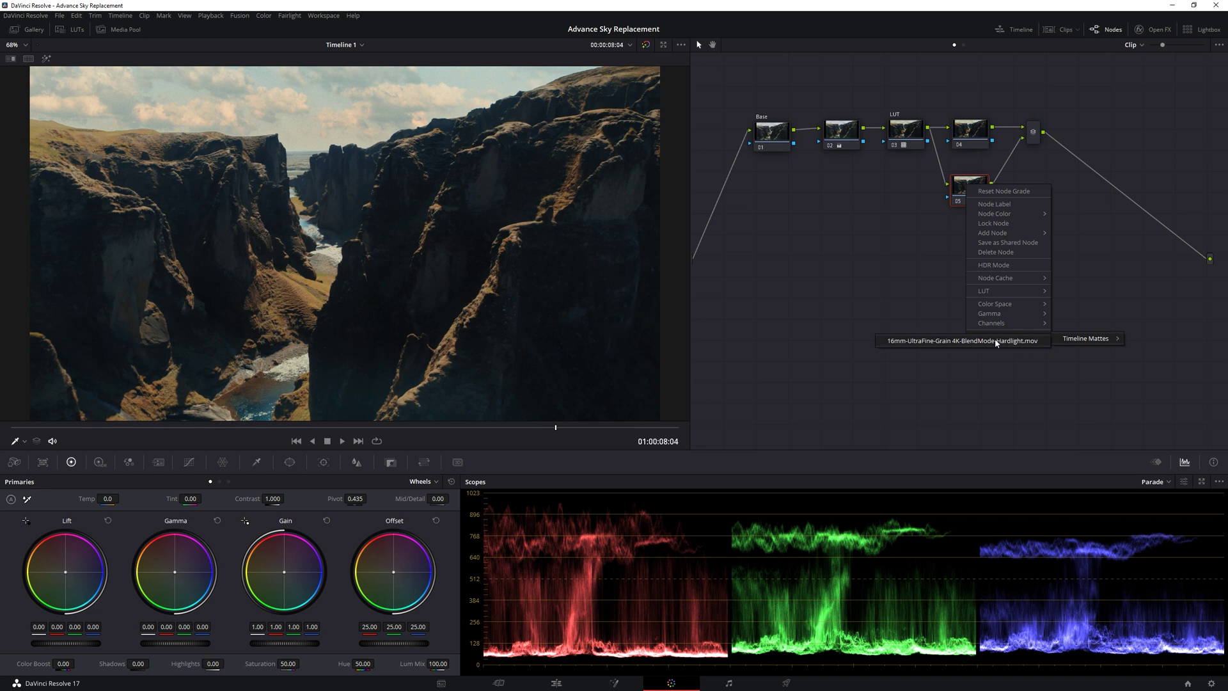
click(1015, 342)
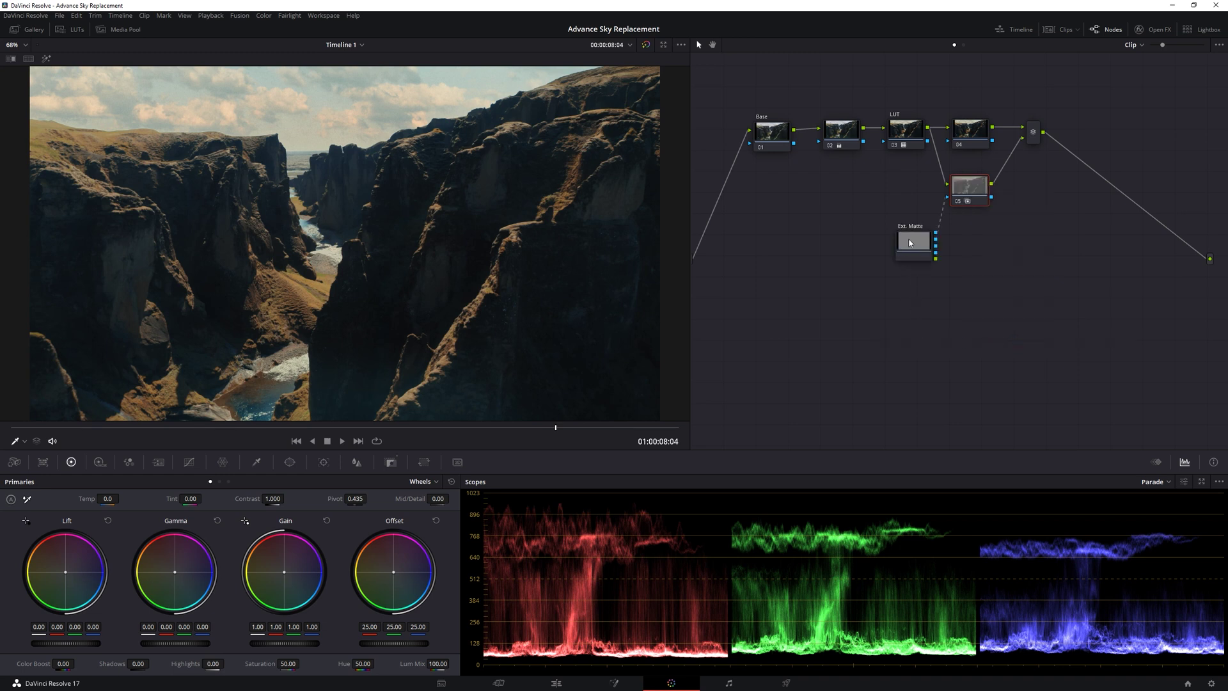
- Replace the matte's key link with a connection into node 05's RGB input
drag(910, 243, 878, 224)
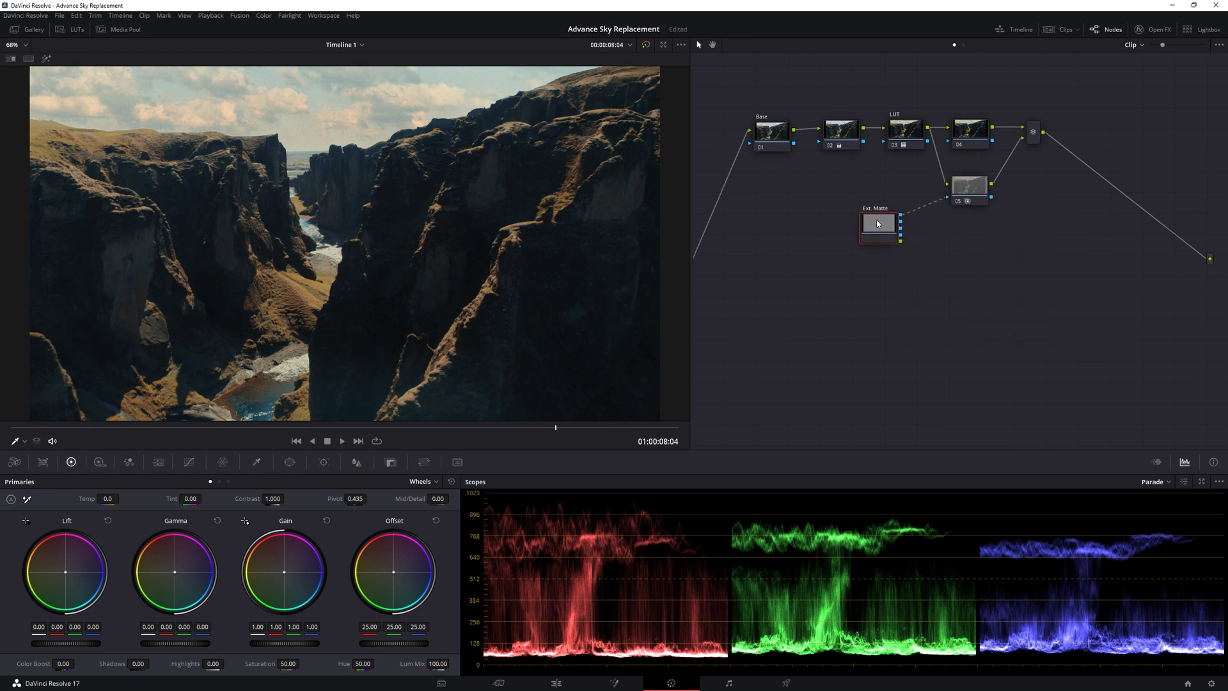
click(933, 204)
key(Delete)
drag(942, 202, 947, 185)
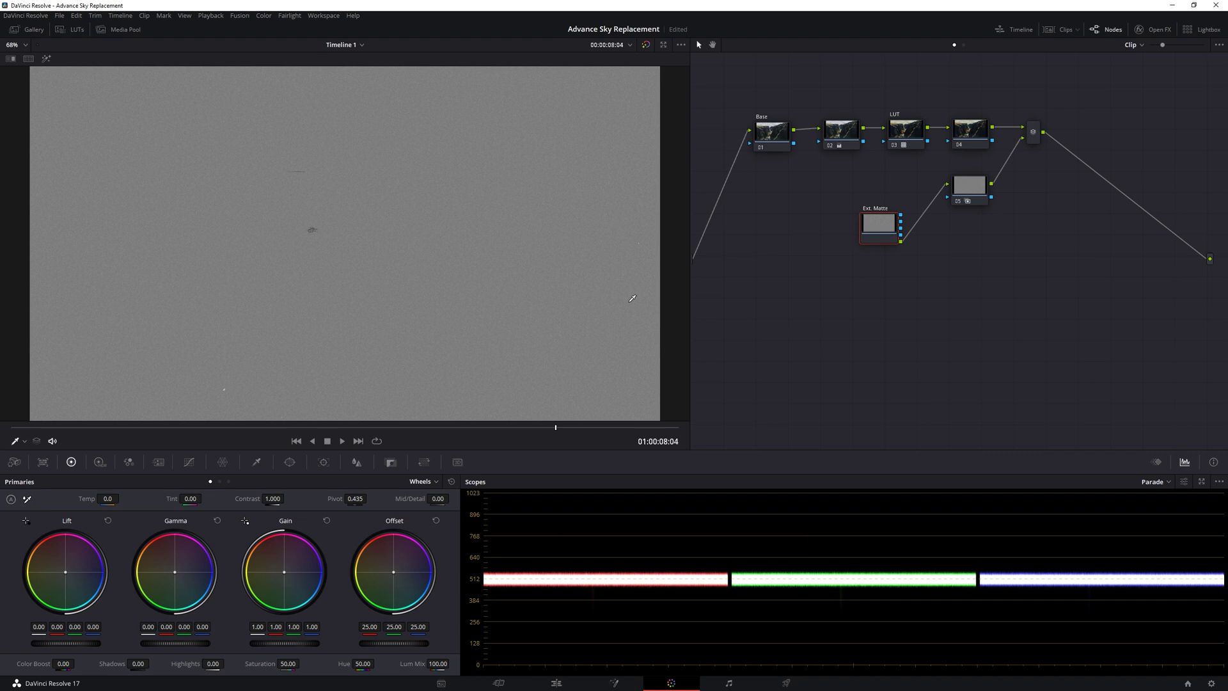
- Morph the mixer node into a Layer Mixer node
click(969, 192)
click(1034, 135)
right_click(1034, 138)
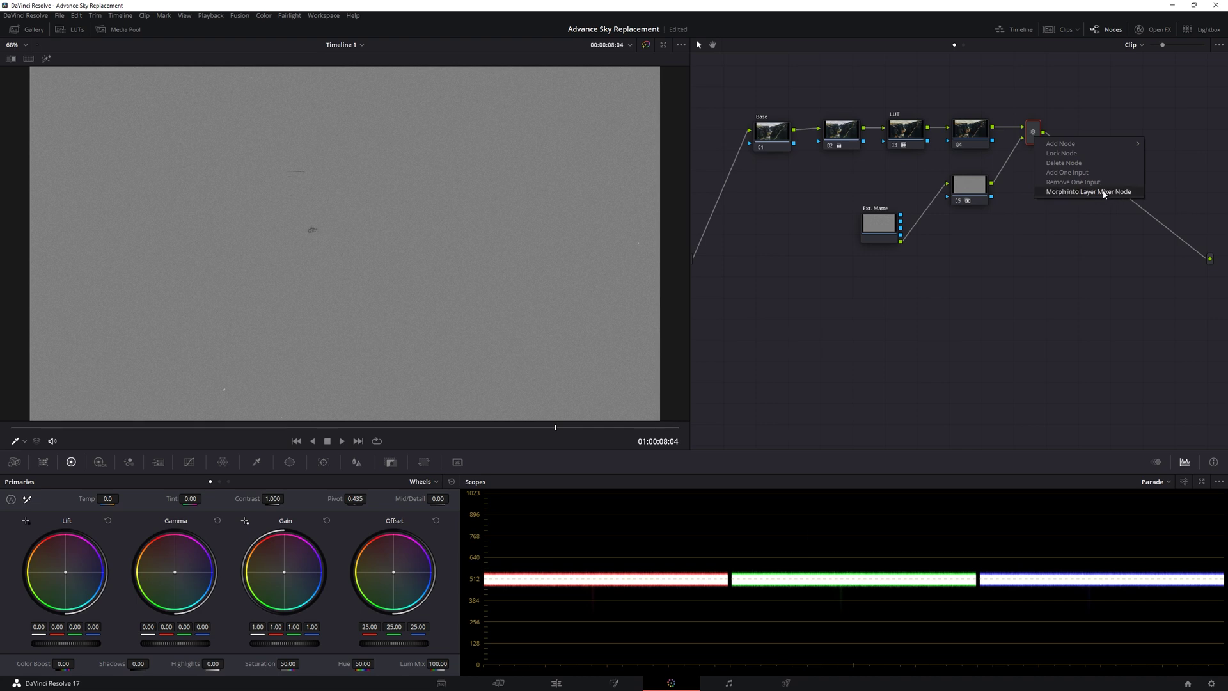
click(1103, 192)
- Set the layer mixer's composite mode to Hardlight
right_click(1036, 142)
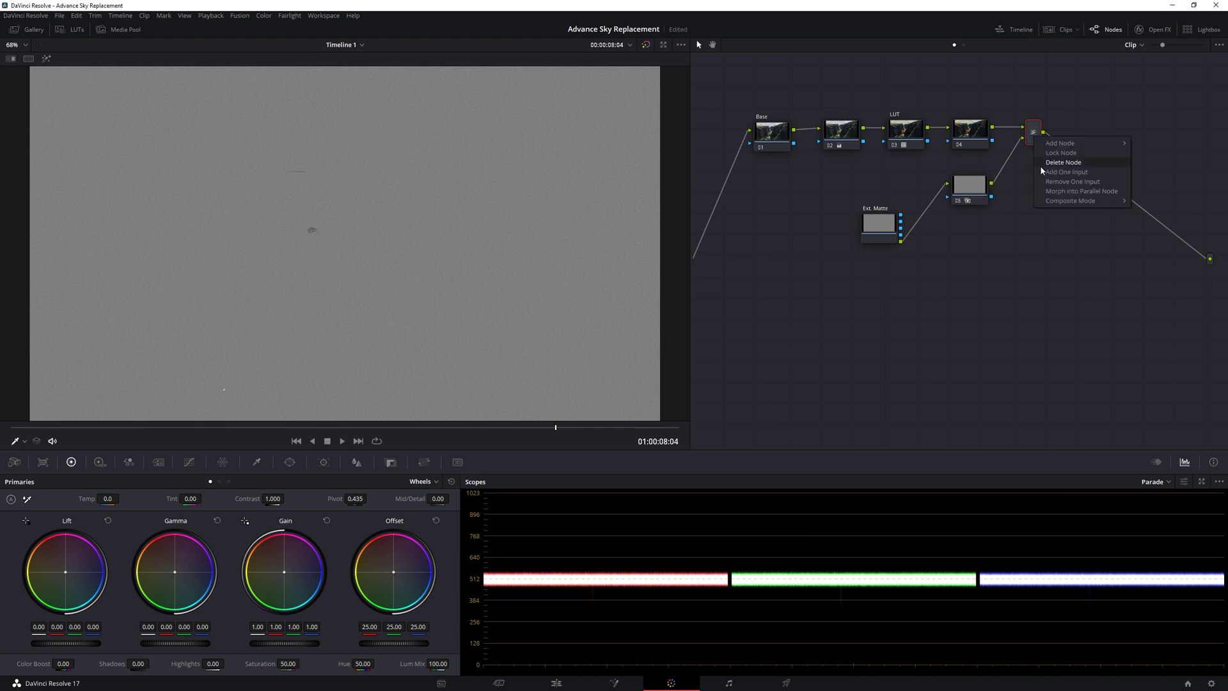
mouse_move(1087, 200)
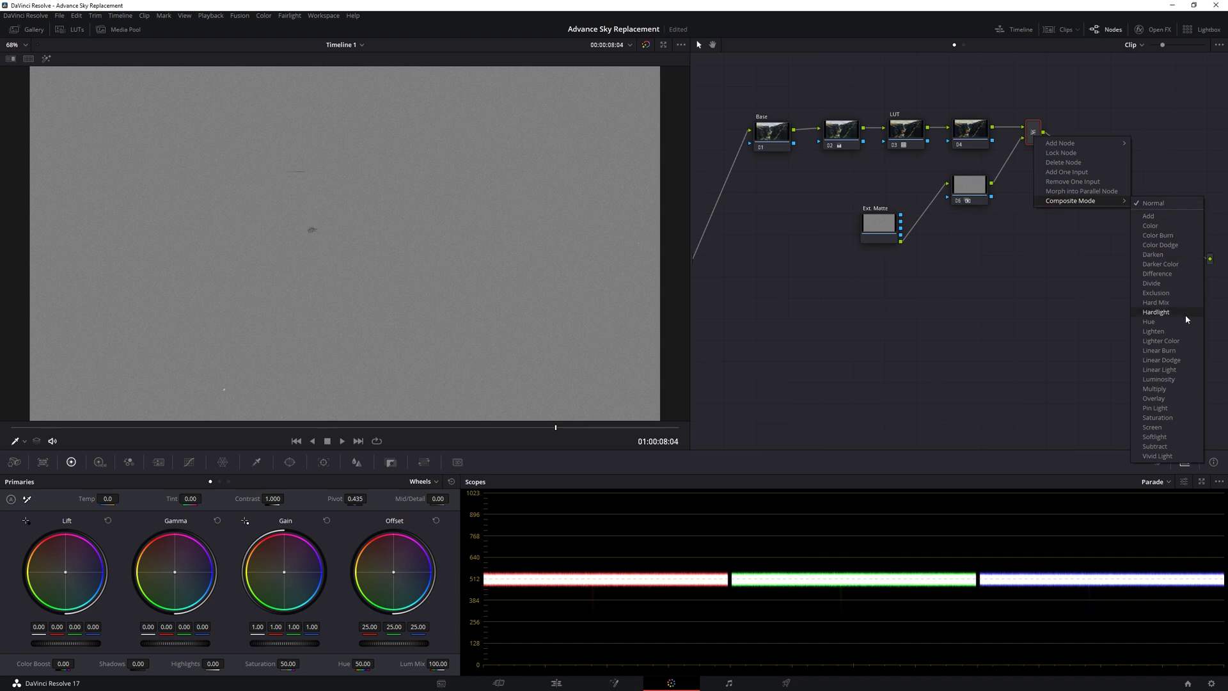
click(1156, 312)
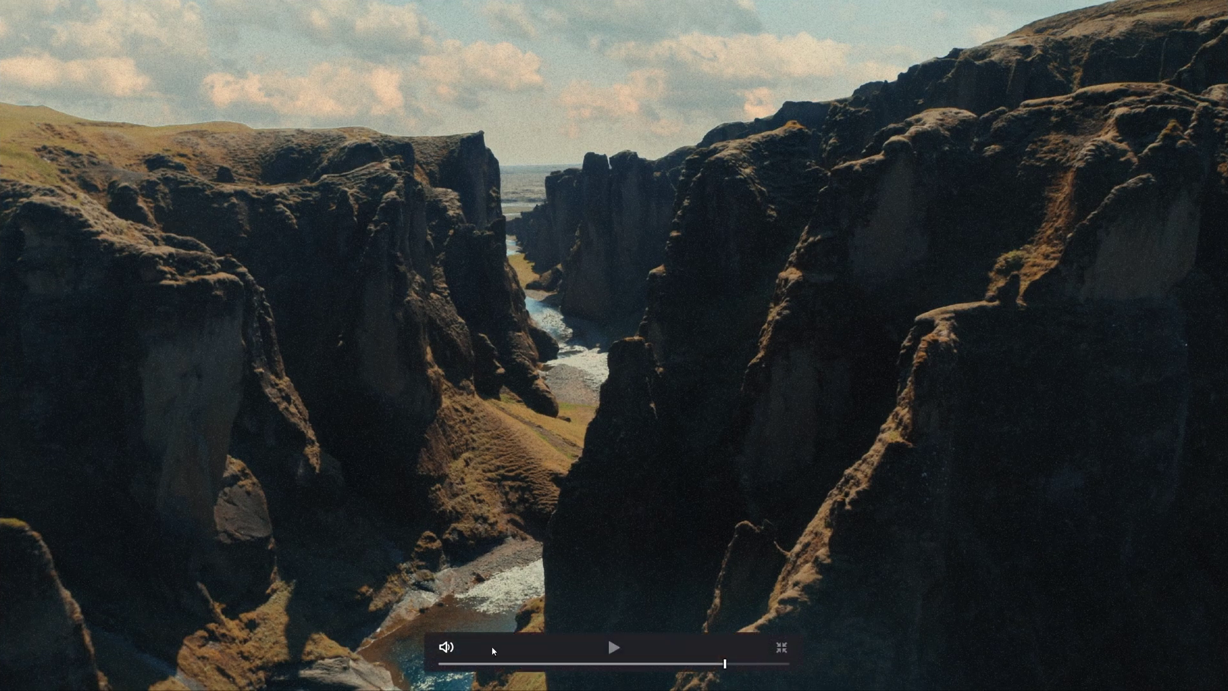
- Preview the grain full screen, set the grain node's Key Output Gain to 0.75, and replay
click(616, 647)
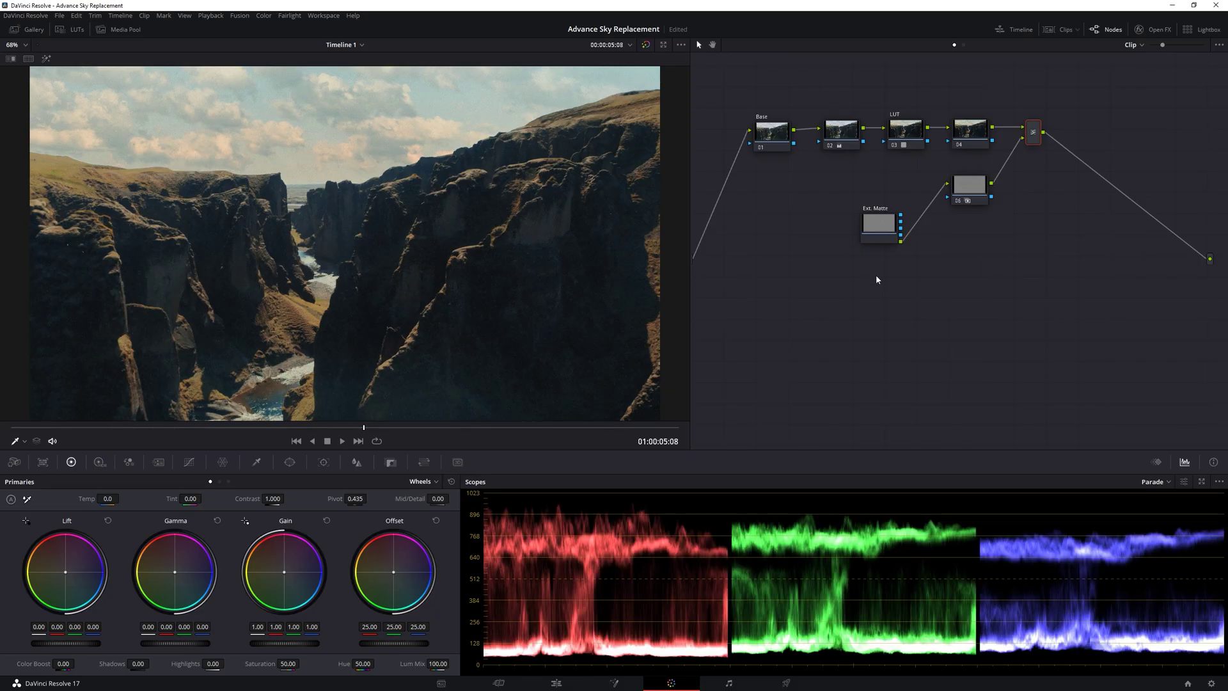
click(970, 184)
click(390, 463)
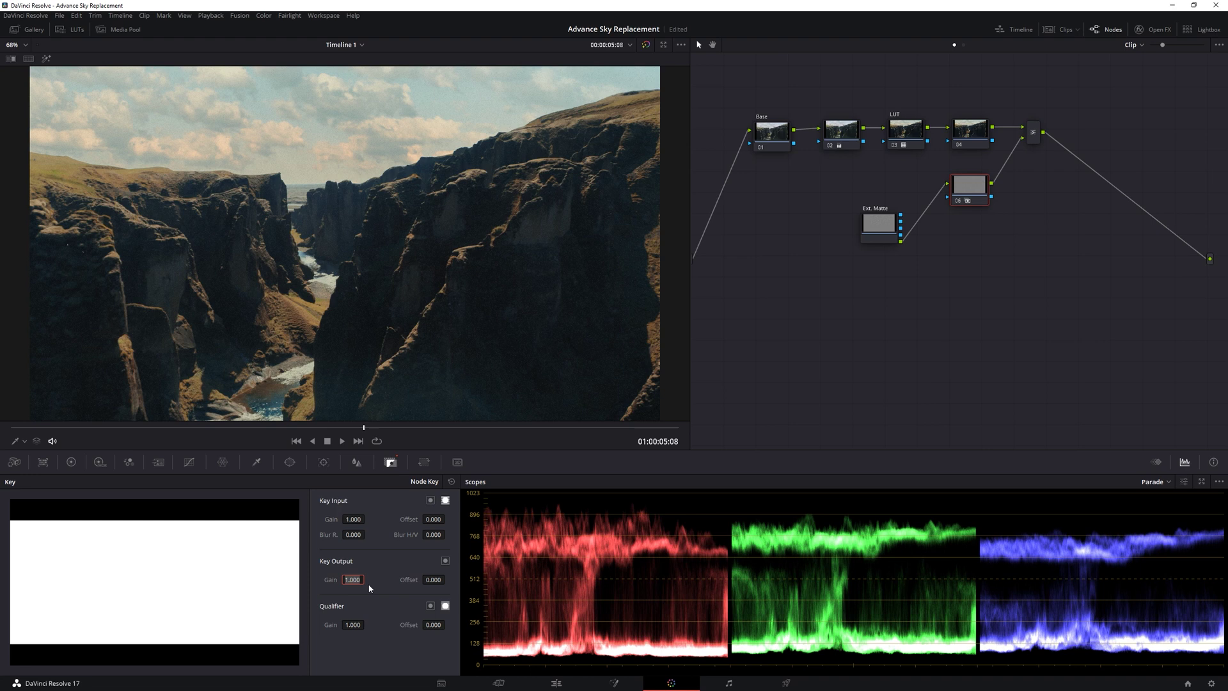
text(0.75)
key(Return)
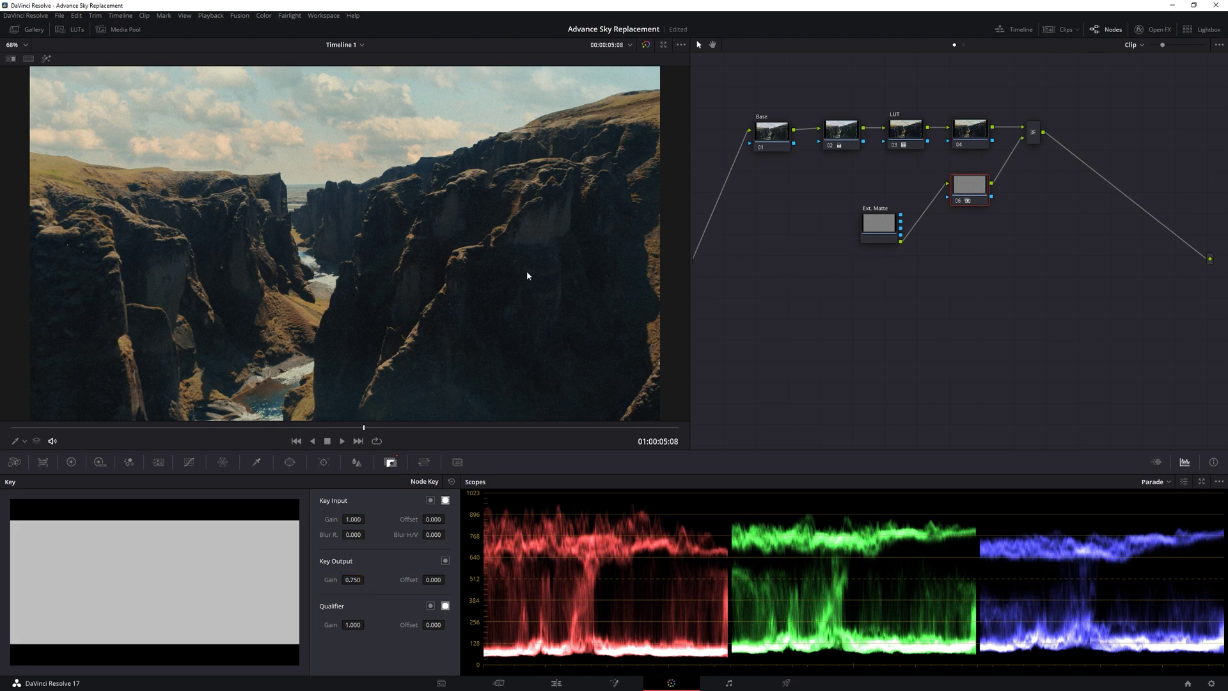
key(ctrl+f)
click(452, 664)
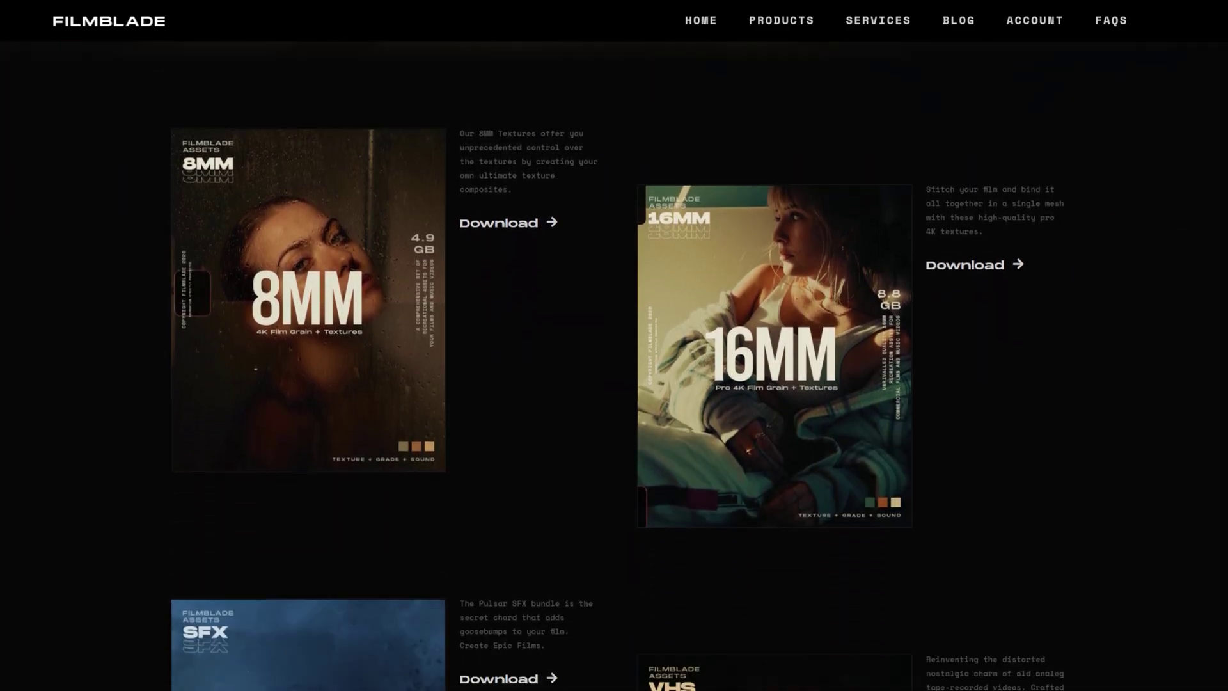
scroll(614, 384, down, 1)
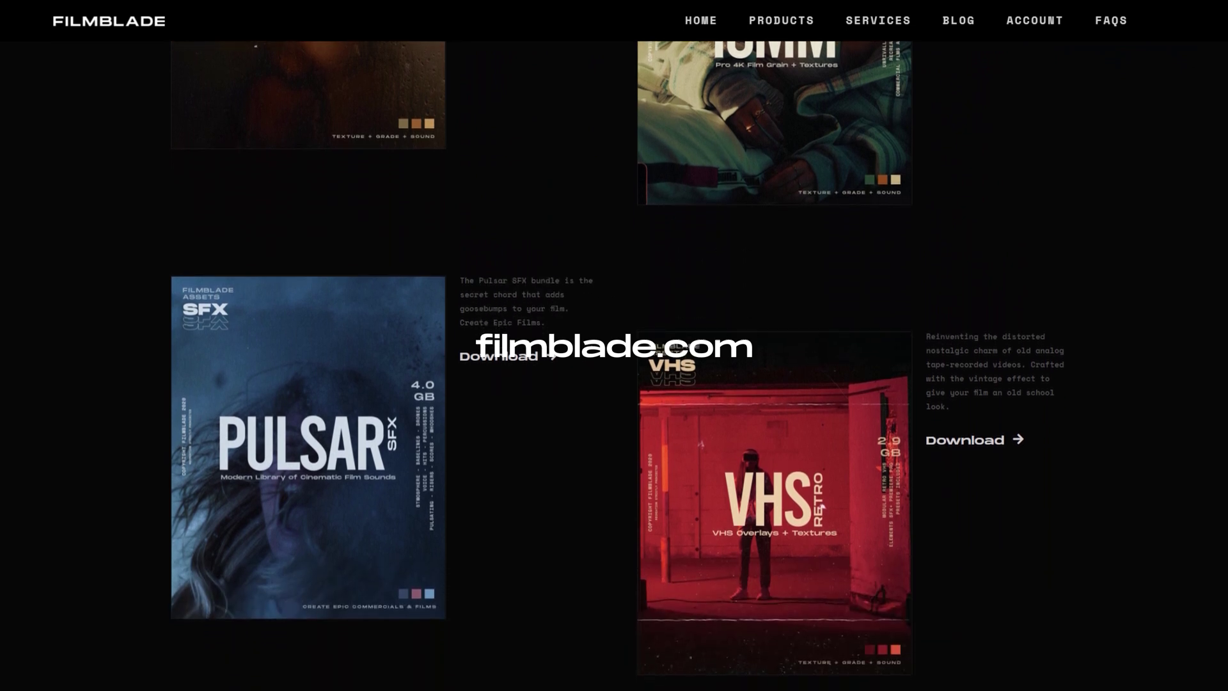
- Scroll Filmblade's products page to view the 8MM and 16MM grain packs
scroll(614, 384, up, 3)
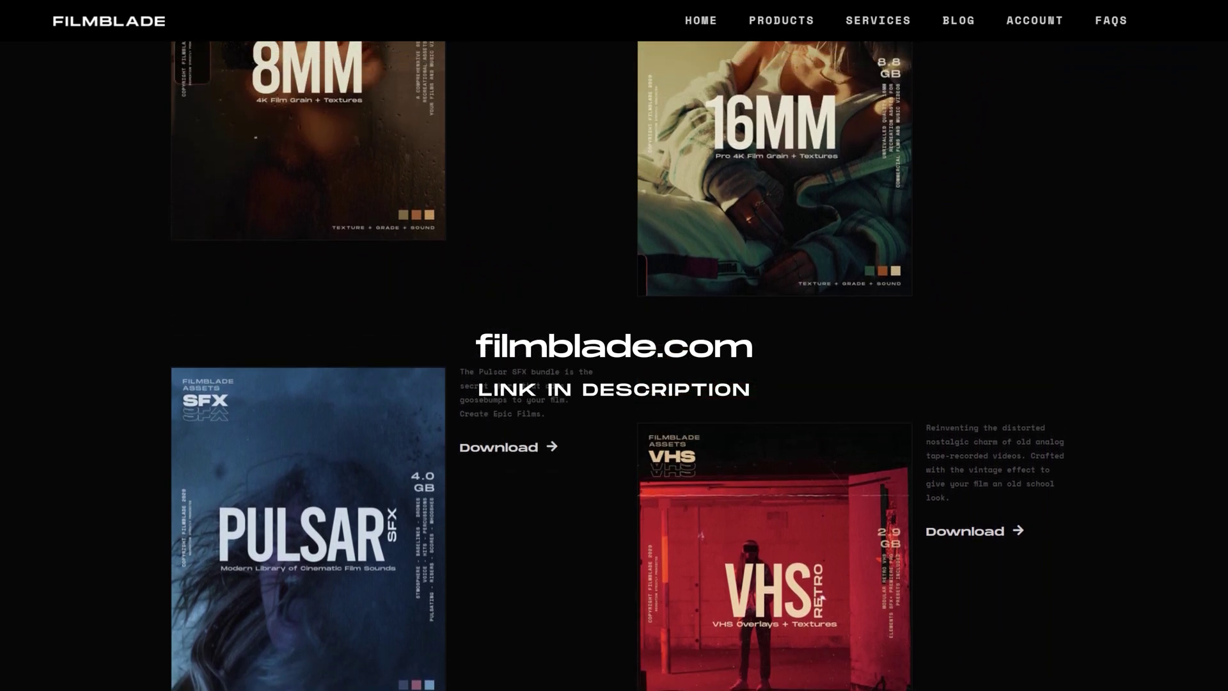